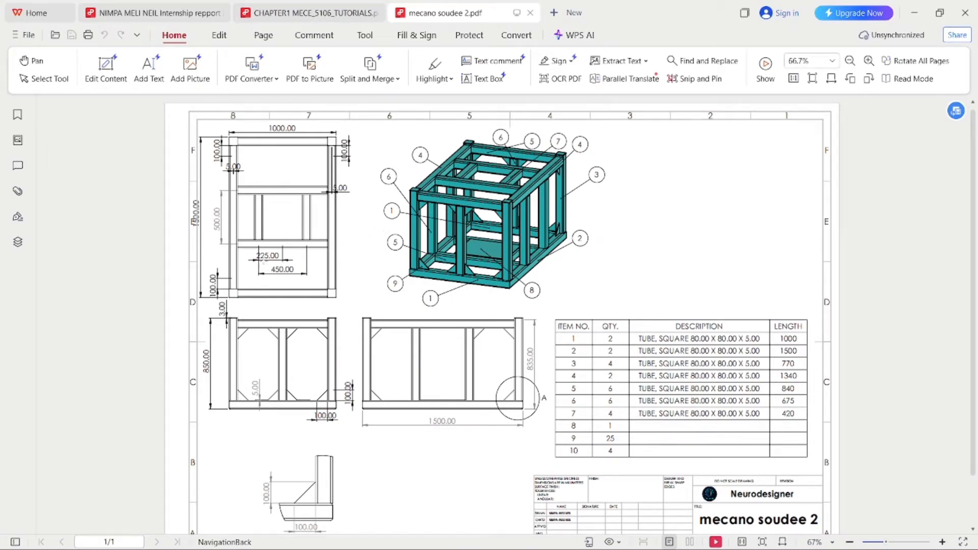
Examine the dimensioned frame views, Detail A and the tube cut list in the mecano soudee 2 drawing
{"action": "scroll", "coordinate": [270, 142], "scroll_direction": "up", "scroll_amount": 2, "text": "ctrl"}
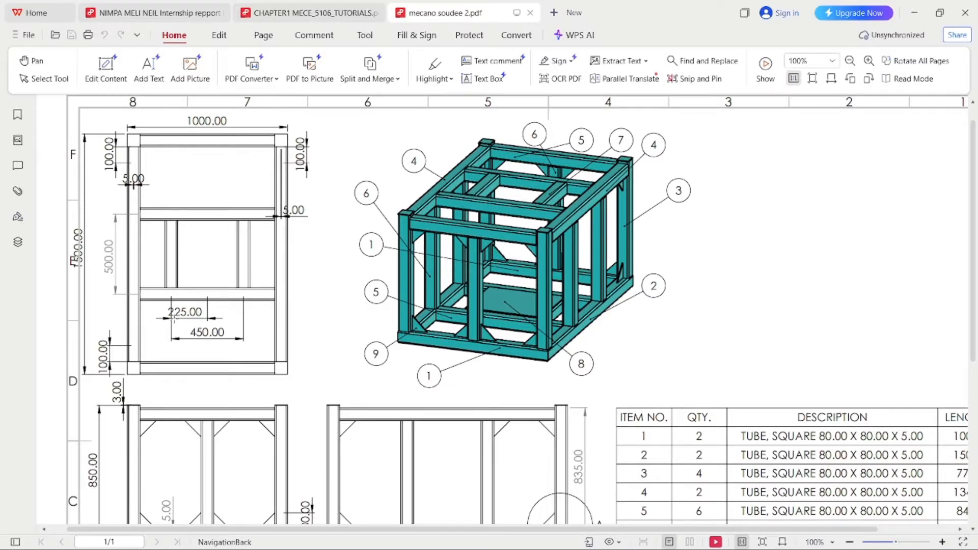
{"action": "scroll", "coordinate": [232, 331], "scroll_direction": "down", "scroll_amount": 5}
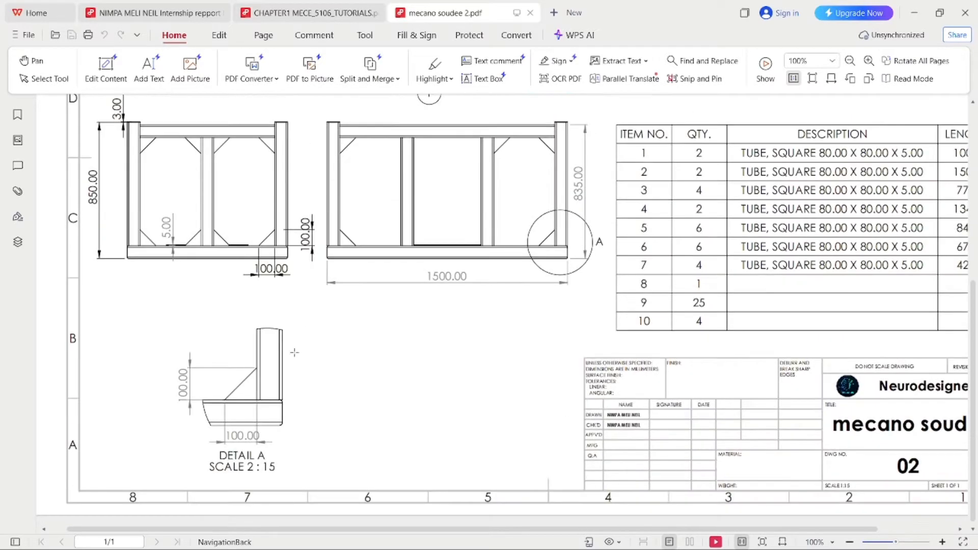
{"action": "scroll", "coordinate": [263, 414], "scroll_direction": "up", "scroll_amount": 2, "text": "ctrl"}
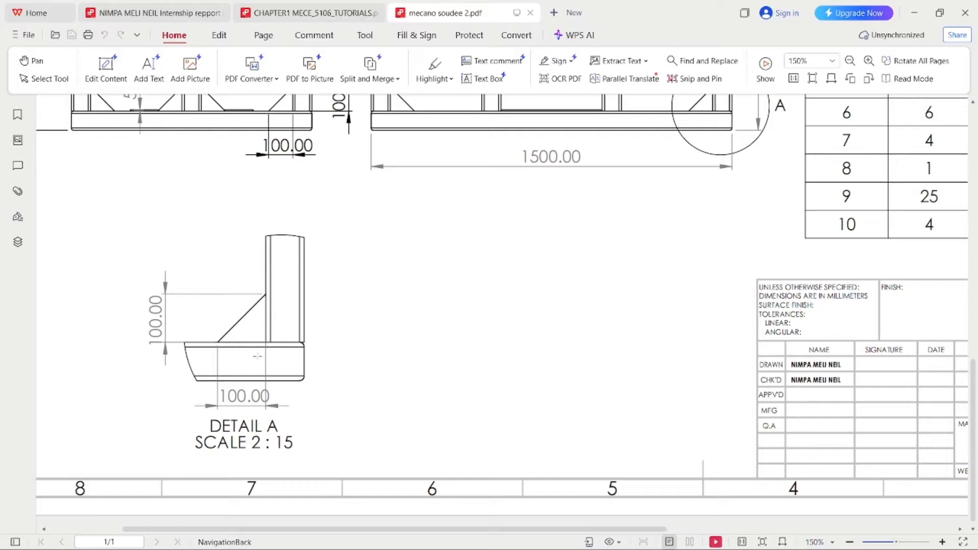
{"action": "scroll", "coordinate": [252, 409], "scroll_direction": "up", "scroll_amount": 7}
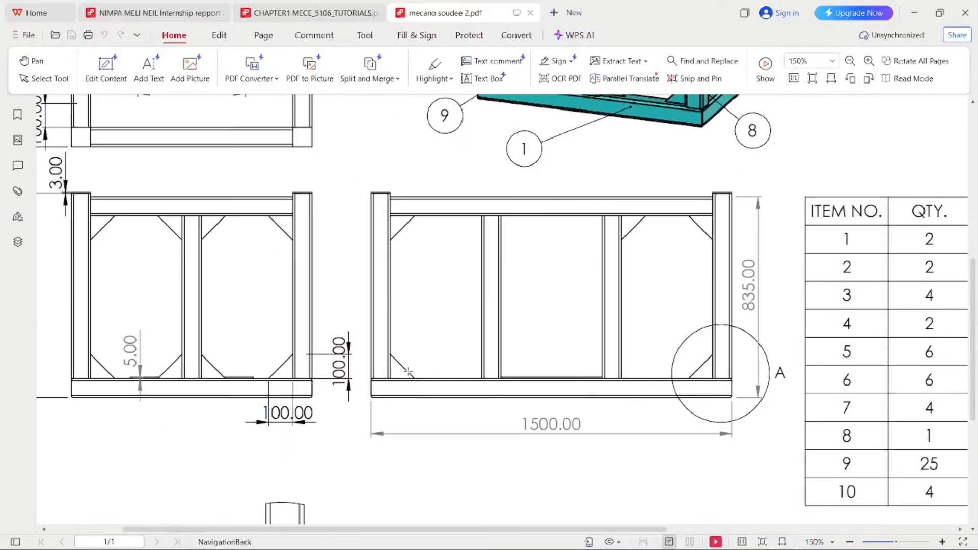
{"action": "scroll", "coordinate": [416, 364], "scroll_direction": "down", "scroll_amount": 4}
{"action": "scroll", "coordinate": [403, 361], "scroll_direction": "down", "scroll_amount": 2, "text": "ctrl"}
{"action": "scroll", "coordinate": [414, 348], "scroll_direction": "up", "scroll_amount": 1}
{"action": "scroll", "coordinate": [414, 349], "scroll_direction": "up", "scroll_amount": 1, "text": "ctrl"}
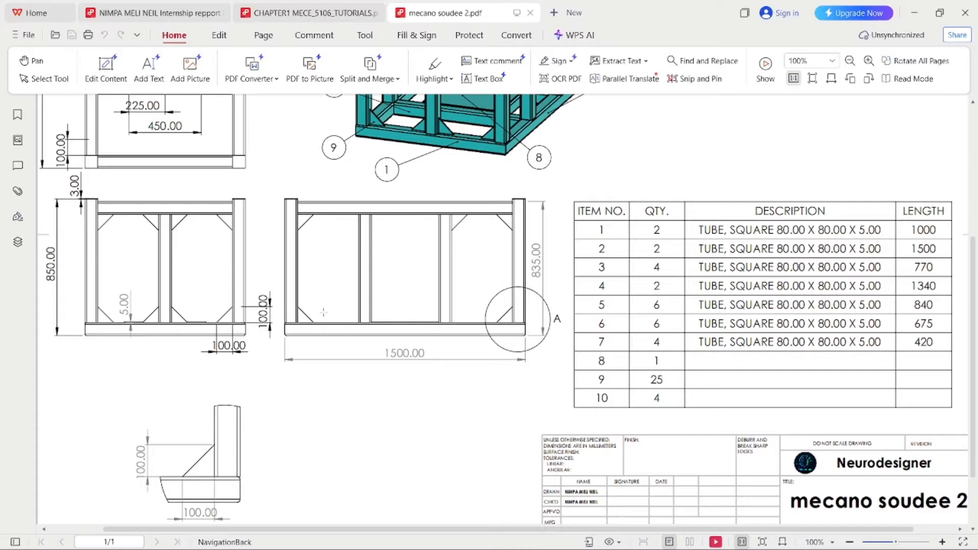
{"action": "scroll", "coordinate": [631, 337], "scroll_direction": "down", "scroll_amount": 2, "text": "ctrl"}
{"action": "scroll", "coordinate": [638, 362], "scroll_direction": "up", "scroll_amount": 1, "text": "ctrl"}
{"action": "scroll", "coordinate": [638, 362], "scroll_direction": "up", "scroll_amount": 1, "text": "ctrl"}
{"action": "scroll", "coordinate": [611, 373], "scroll_direction": "down", "scroll_amount": 2, "text": "ctrl"}
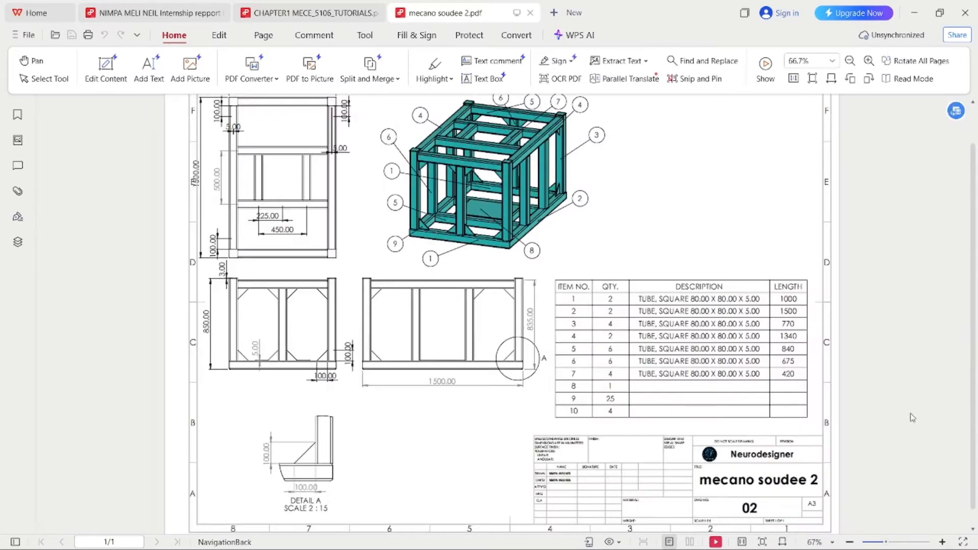
{"action": "scroll", "coordinate": [912, 418], "scroll_direction": "up", "scroll_amount": 2, "text": "ctrl"}
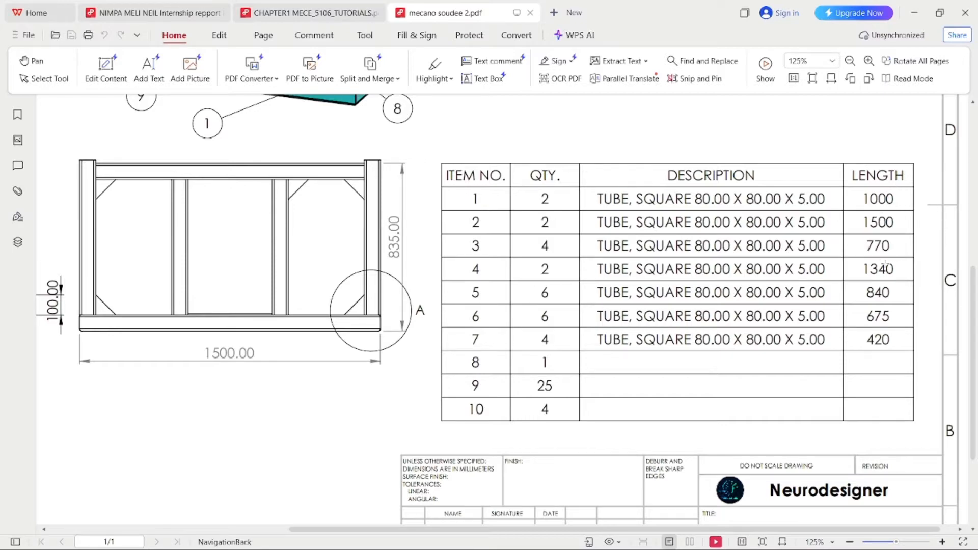
{"action": "scroll", "coordinate": [832, 316], "scroll_direction": "down", "scroll_amount": 5, "text": "ctrl"}
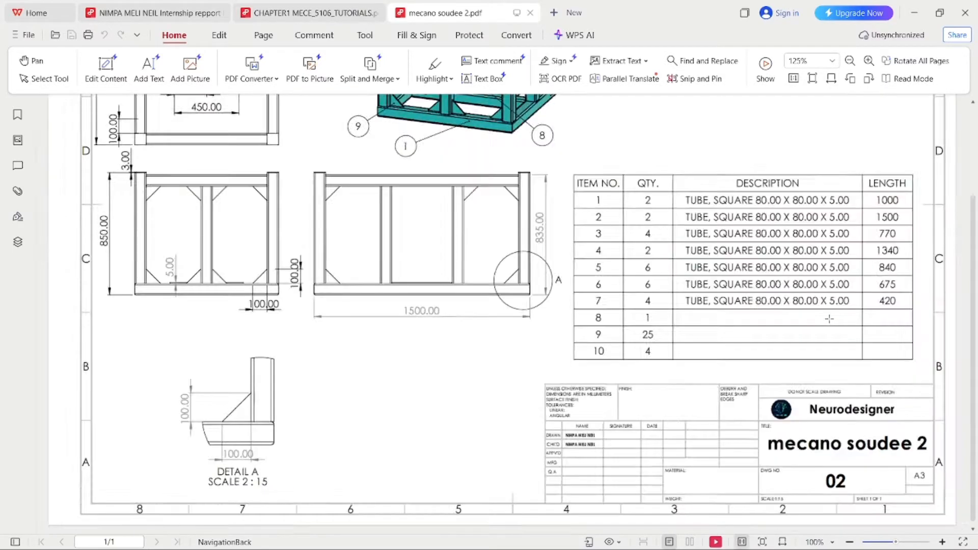
{"action": "scroll", "coordinate": [611, 351], "scroll_direction": "up", "scroll_amount": 1, "text": "ctrl"}
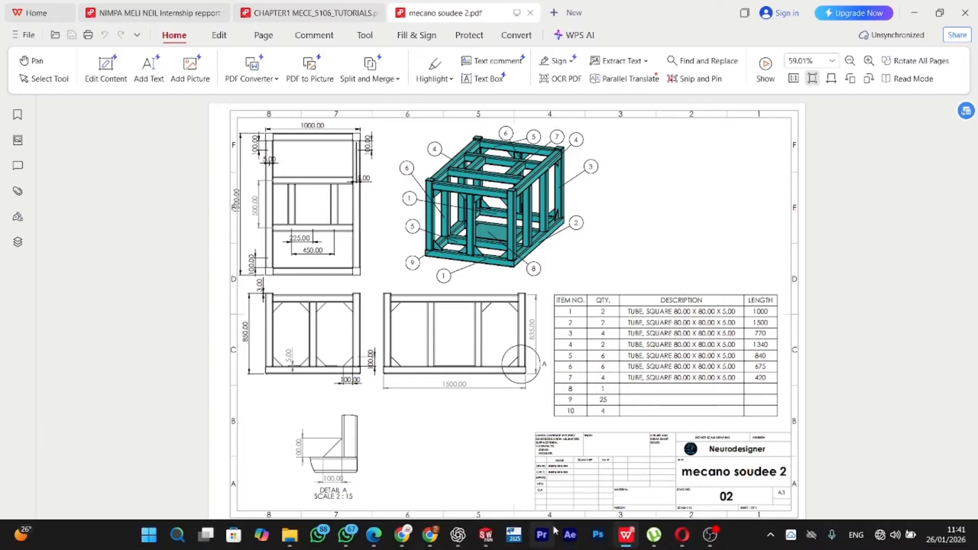
Switch to SOLIDWORKS, create a new part document and maximize its window
{"action": "mouse_move", "coordinate": [489, 538]}
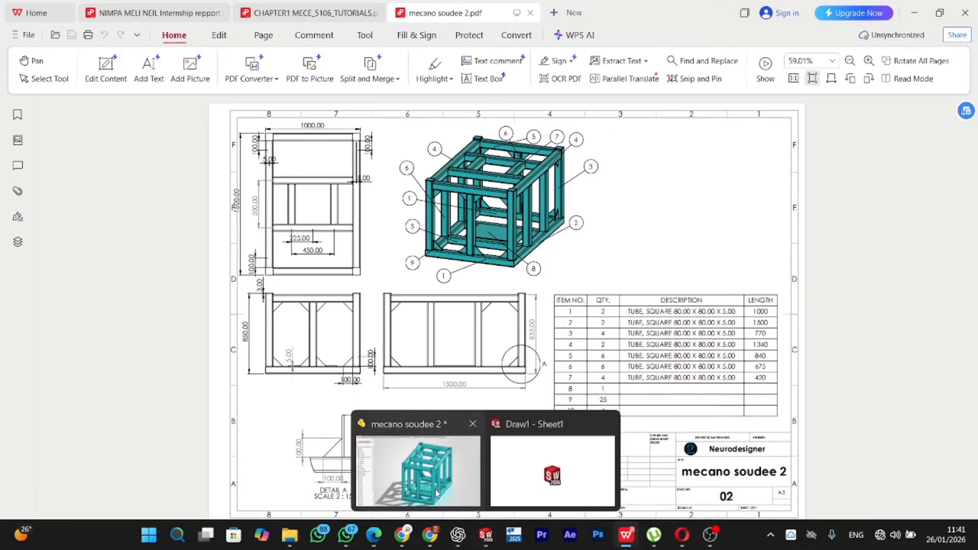
{"action": "left_click", "coordinate": [423, 467]}
{"action": "double_click", "coordinate": [261, 15]}
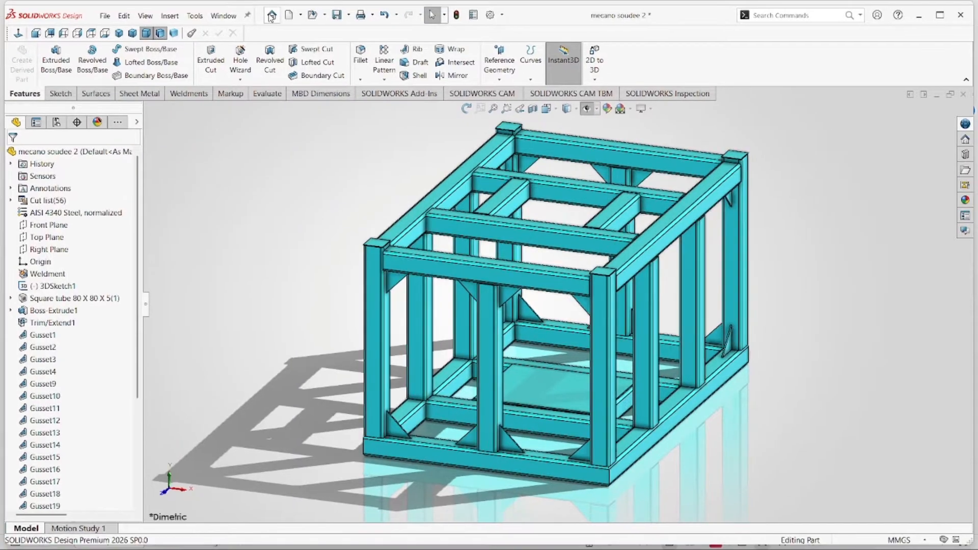
{"action": "left_click", "coordinate": [272, 16]}
{"action": "left_click", "coordinate": [277, 148]}
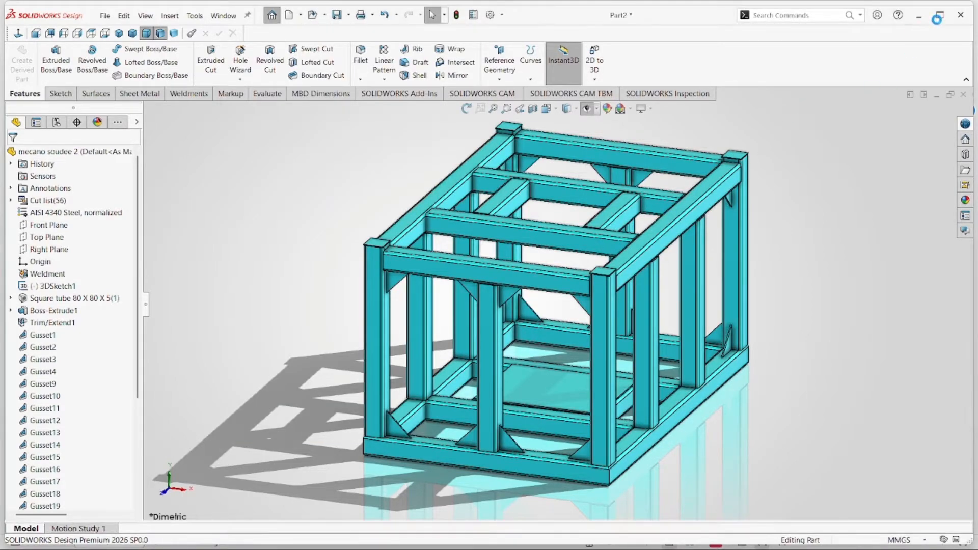
{"action": "left_click", "coordinate": [941, 15]}
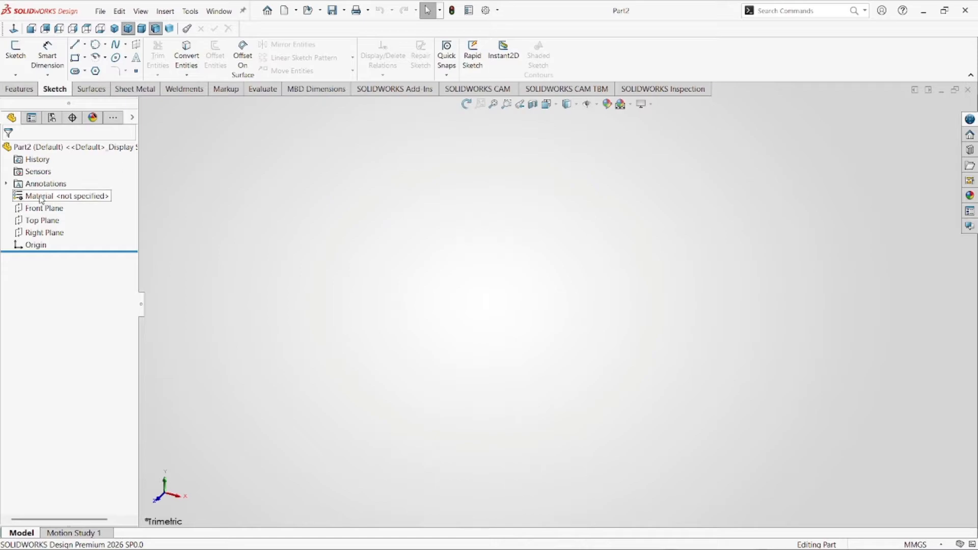
Start a 3D sketch and draw a corner rectangle about 107 by 155 mm on the Top Plane from the origin
{"action": "left_click", "coordinate": [20, 75]}
{"action": "left_click", "coordinate": [39, 100]}
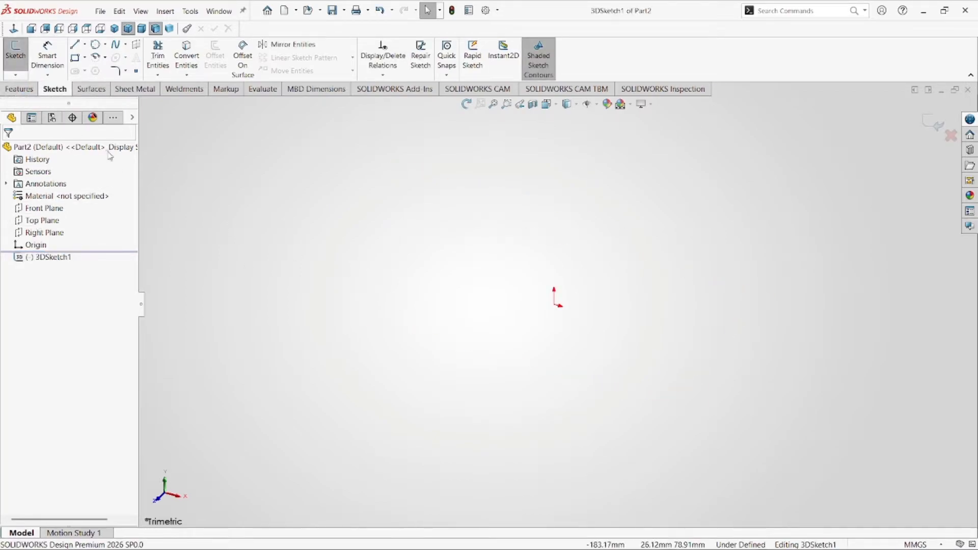
{"action": "left_click", "coordinate": [41, 220]}
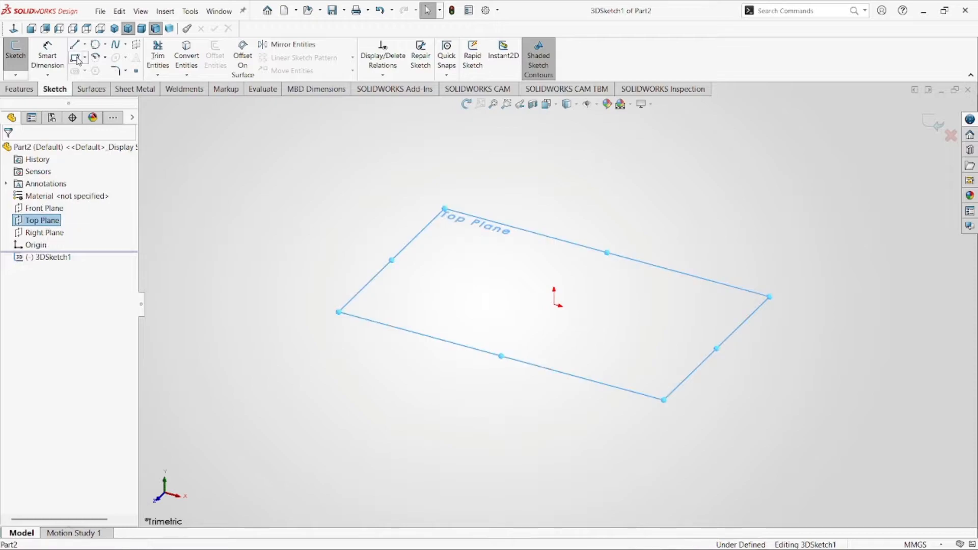
{"action": "left_click", "coordinate": [75, 57]}
{"action": "left_click", "coordinate": [556, 305]}
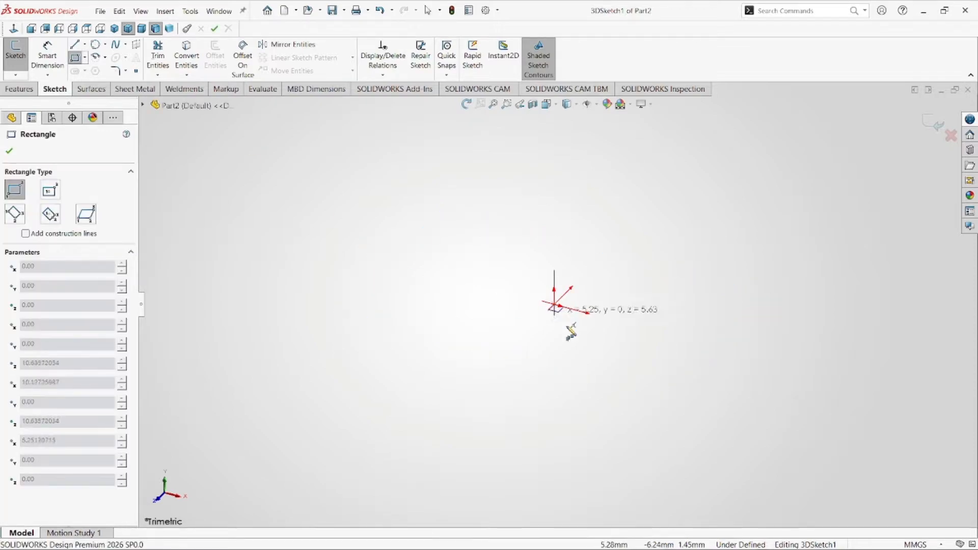
{"action": "left_click", "coordinate": [574, 384]}
Dimension the rectangle's edge running along X from the origin and set it to 1000 mm
{"action": "scroll", "coordinate": [627, 425], "scroll_direction": "down", "scroll_amount": 3}
{"action": "right_click_drag", "start_coordinate": [640, 387], "coordinate": [622, 326]}
{"action": "left_click", "coordinate": [586, 240]}
{"action": "left_click", "coordinate": [589, 214]}
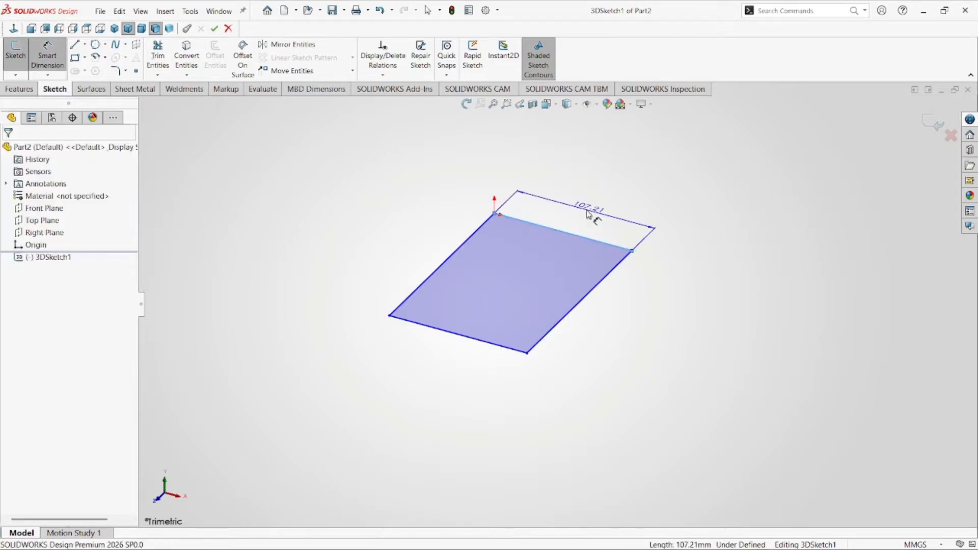
{"action": "type", "text": "100"}
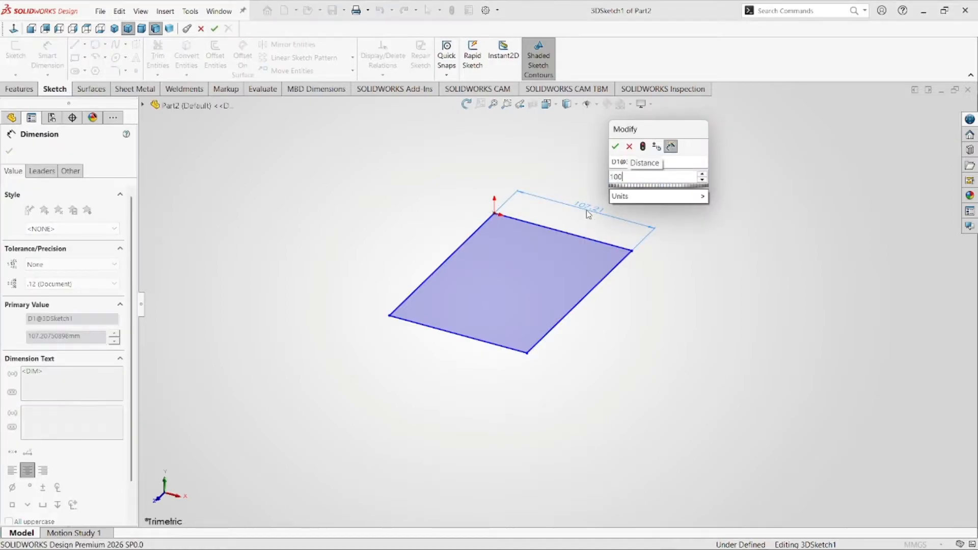
{"action": "type", "text": "0"}
{"action": "key", "text": "Return"}
Dimension the rectangle's edge running along Z from the origin and set it to 1500 mm
{"action": "left_click", "coordinate": [426, 282]}
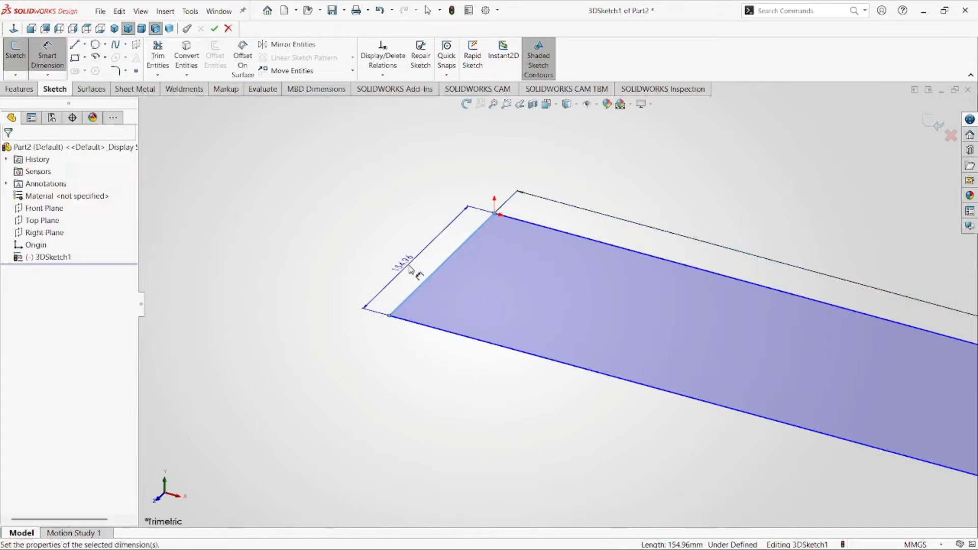
{"action": "left_click", "coordinate": [410, 269]}
{"action": "type", "text": "1500"}
{"action": "key", "text": "Return"}
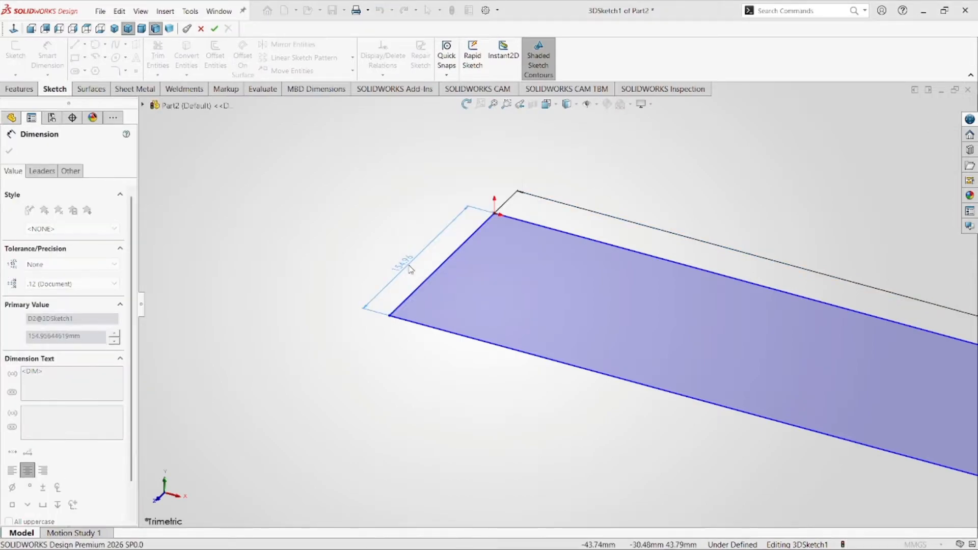
Draw a line joining the midpoints of the two 1500 mm edges and convert it to construction geometry
{"action": "scroll", "coordinate": [403, 261], "scroll_direction": "up", "scroll_amount": 8}
{"action": "scroll", "coordinate": [572, 360], "scroll_direction": "down", "scroll_amount": 3}
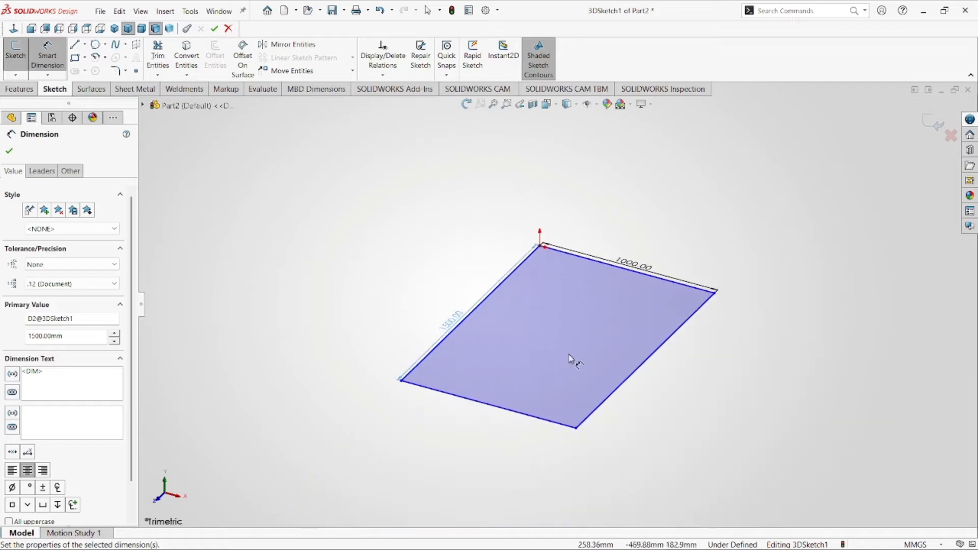
{"action": "right_click_drag", "start_coordinate": [674, 389], "coordinate": [637, 376]}
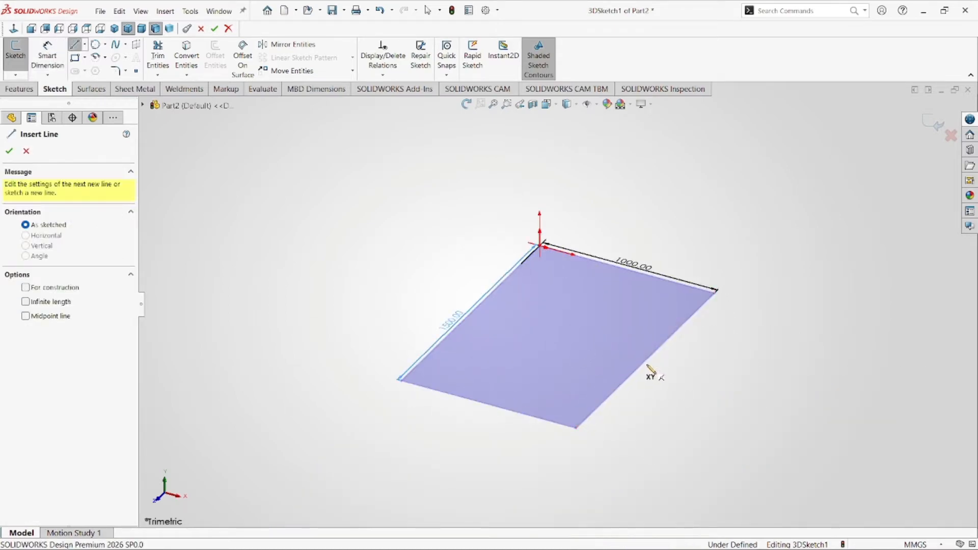
{"action": "left_click", "coordinate": [644, 360]}
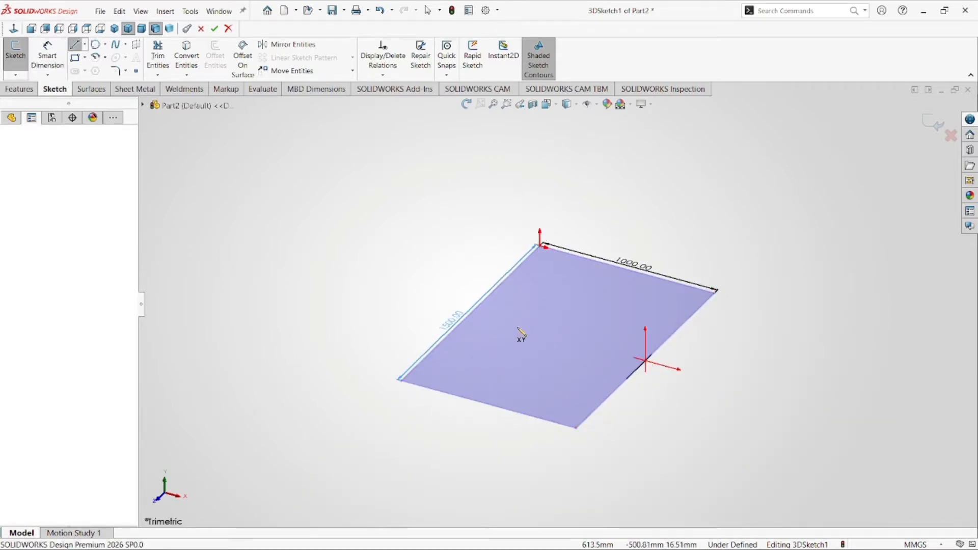
{"action": "left_click", "coordinate": [470, 313]}
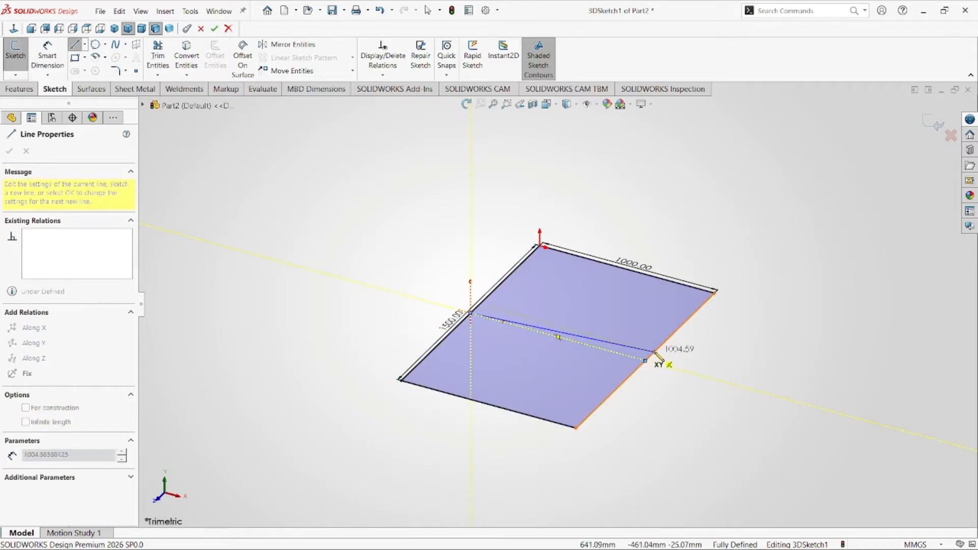
{"action": "key", "text": "Escape"}
{"action": "left_click", "coordinate": [580, 346]}
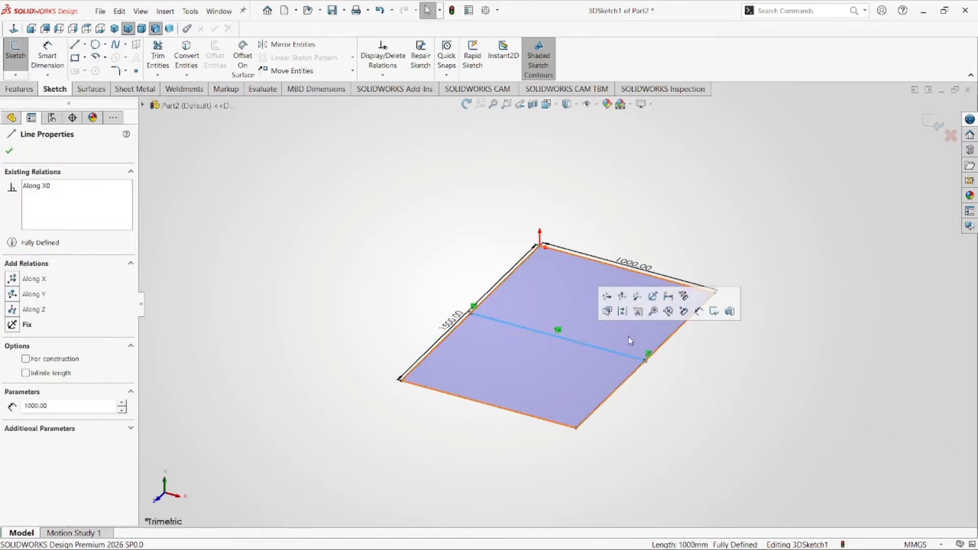
{"action": "left_click", "coordinate": [626, 311]}
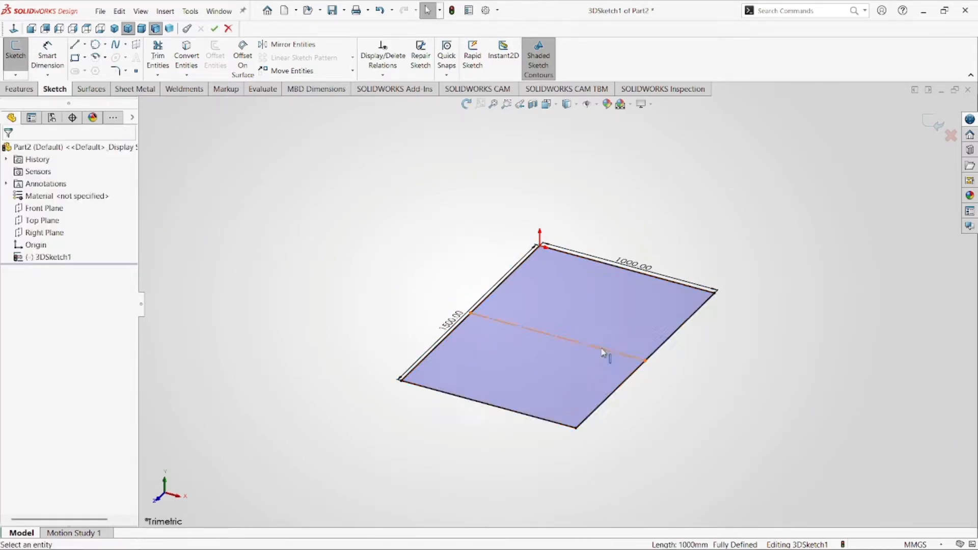
Copy the middle construction line 250 mm along Z with Copy Entities, keeping its relations
{"action": "left_click", "coordinate": [353, 71]}
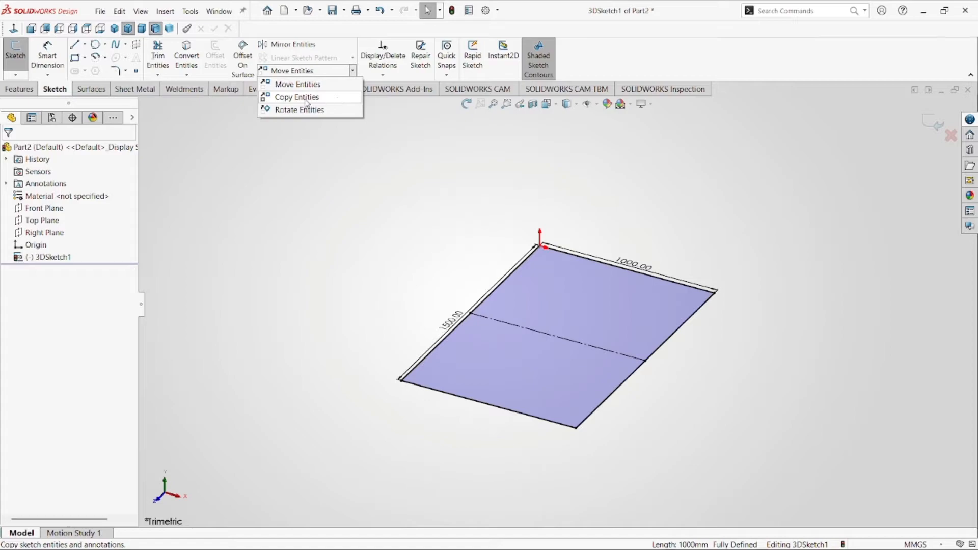
{"action": "left_click", "coordinate": [294, 98]}
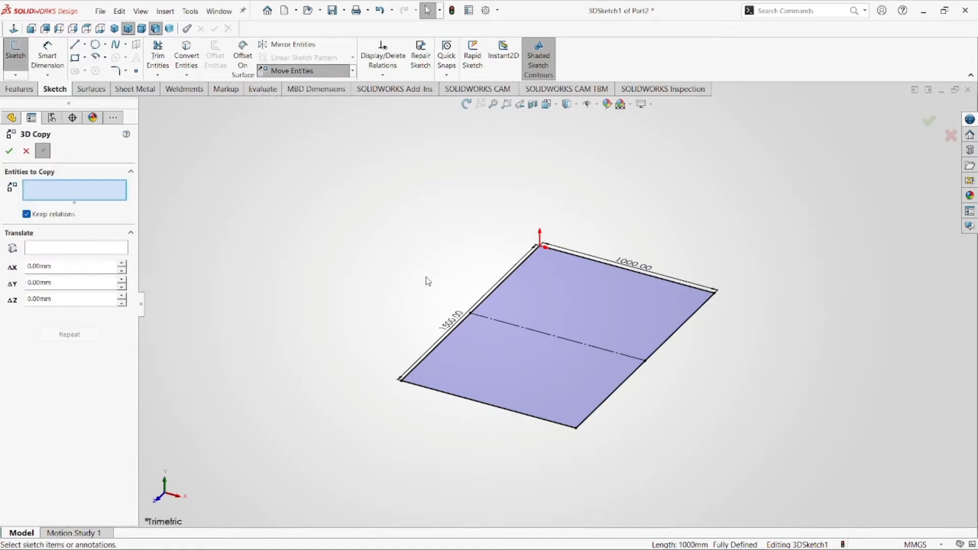
{"action": "left_click", "coordinate": [555, 335]}
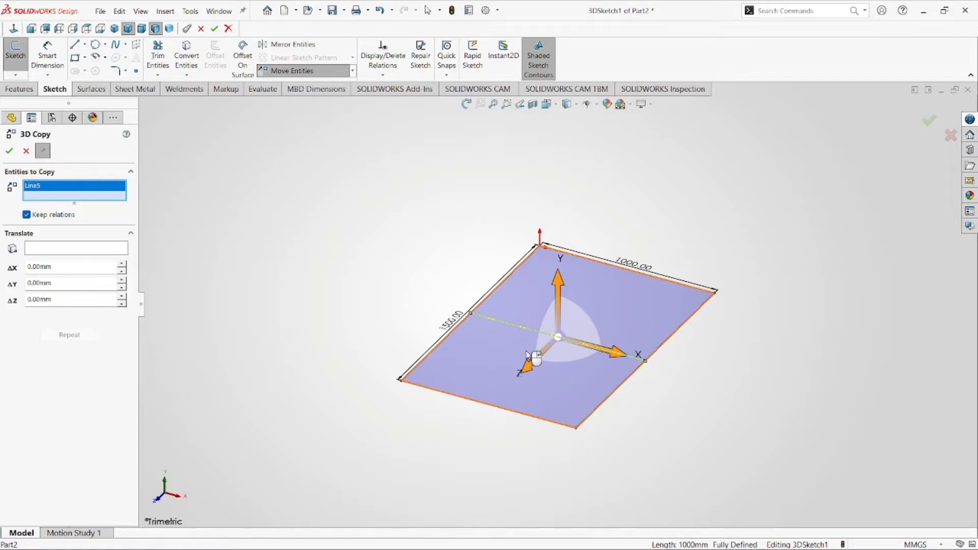
{"action": "left_click", "coordinate": [76, 301]}
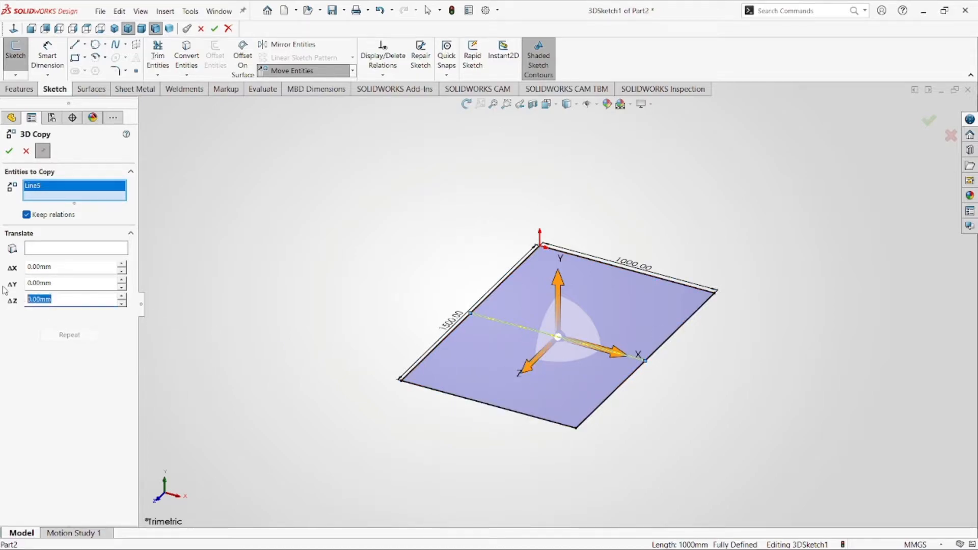
{"action": "type", "text": "250"}
{"action": "key", "text": "Return"}
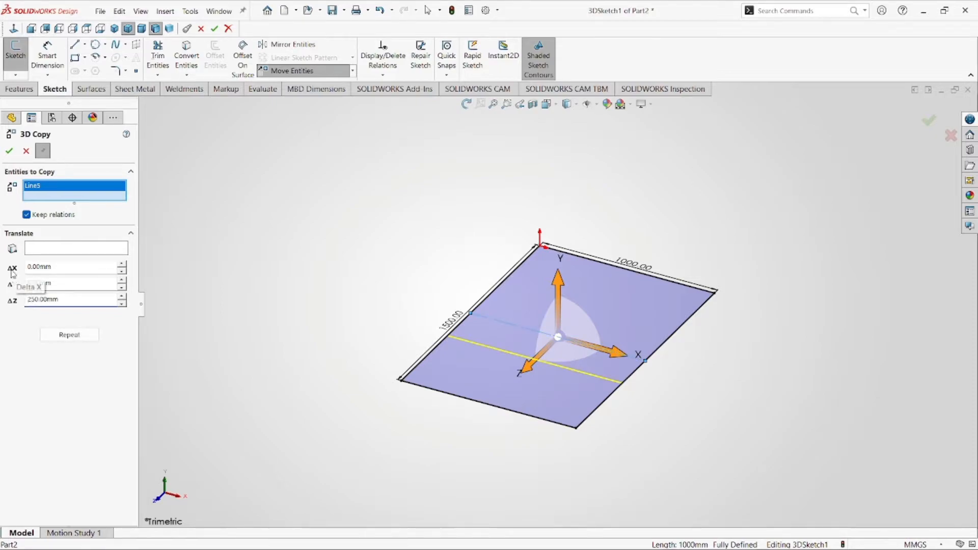
{"action": "left_click", "coordinate": [9, 151]}
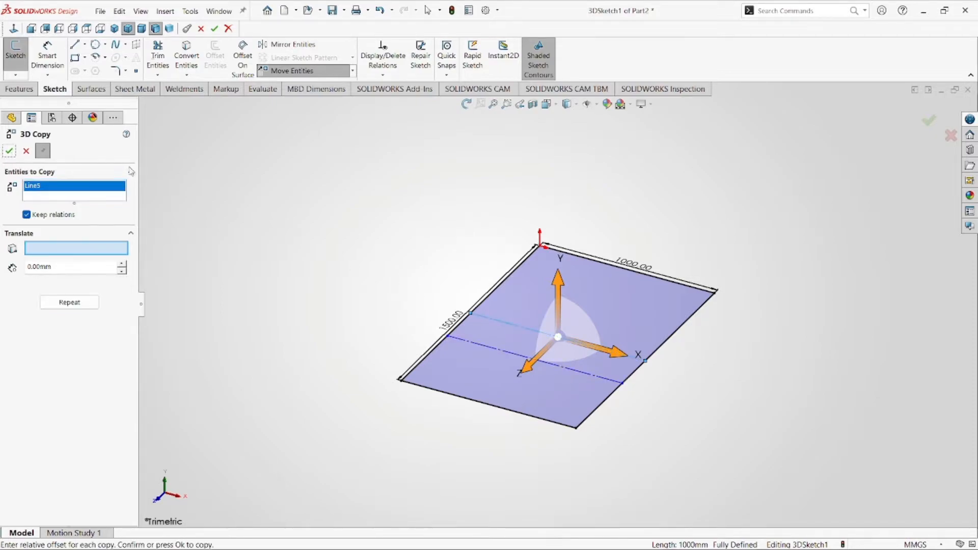
{"action": "left_click", "coordinate": [26, 151]}
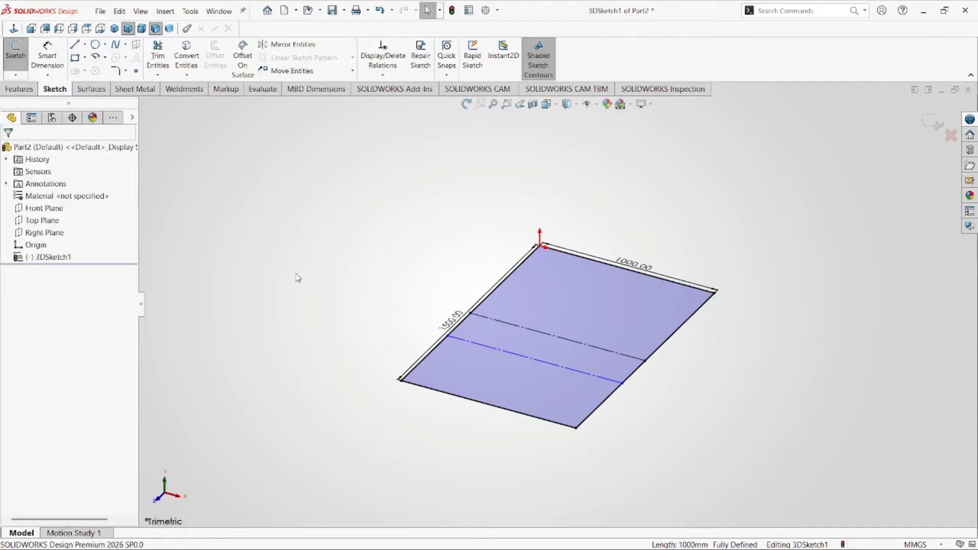
Copy the middle construction line -250 mm along Z with Copy Entities, keeping its relations
{"action": "left_click", "coordinate": [547, 335]}
{"action": "left_click", "coordinate": [363, 158]}
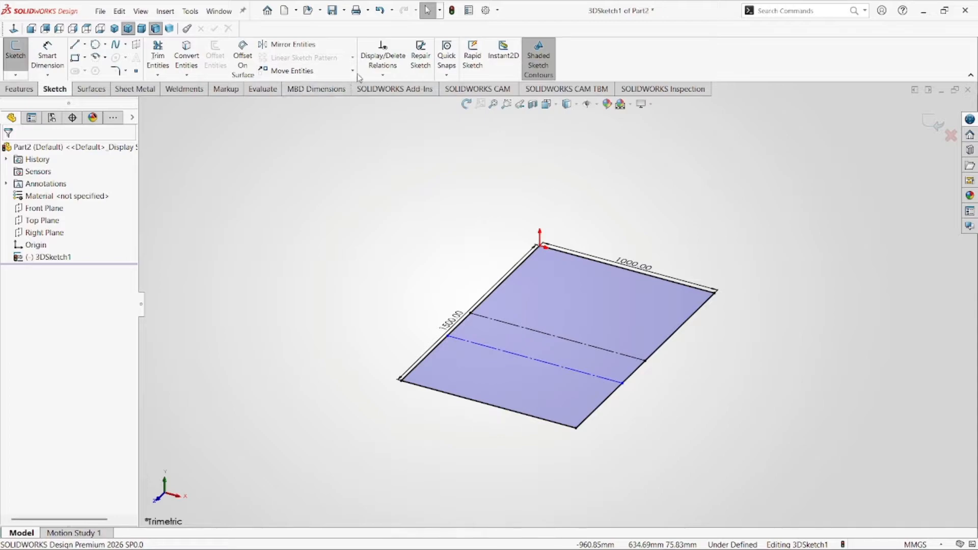
{"action": "left_click", "coordinate": [352, 71]}
{"action": "left_click", "coordinate": [297, 97]}
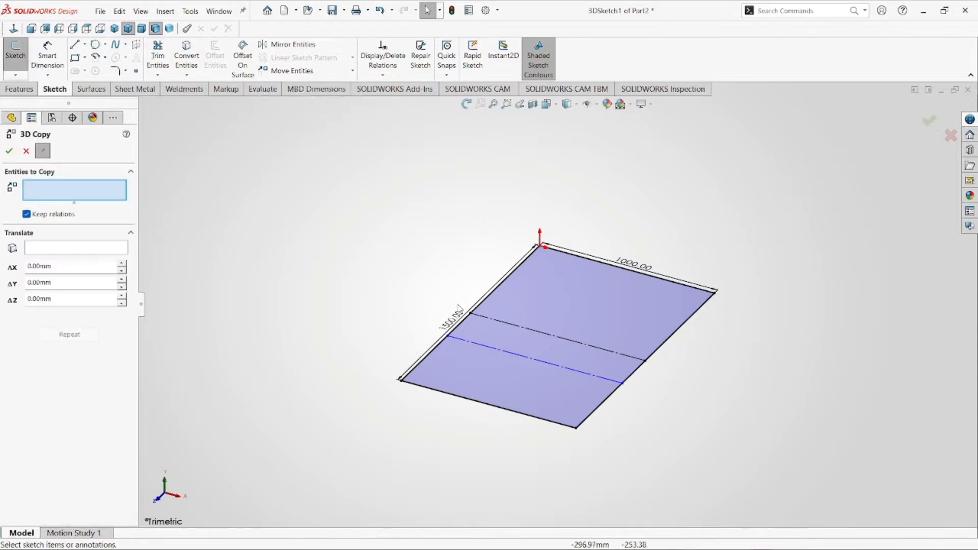
{"action": "left_click", "coordinate": [563, 342]}
{"action": "left_click_drag", "start_coordinate": [60, 301], "coordinate": [3, 304]}
{"action": "type", "text": "-250"}
{"action": "key", "text": "Return"}
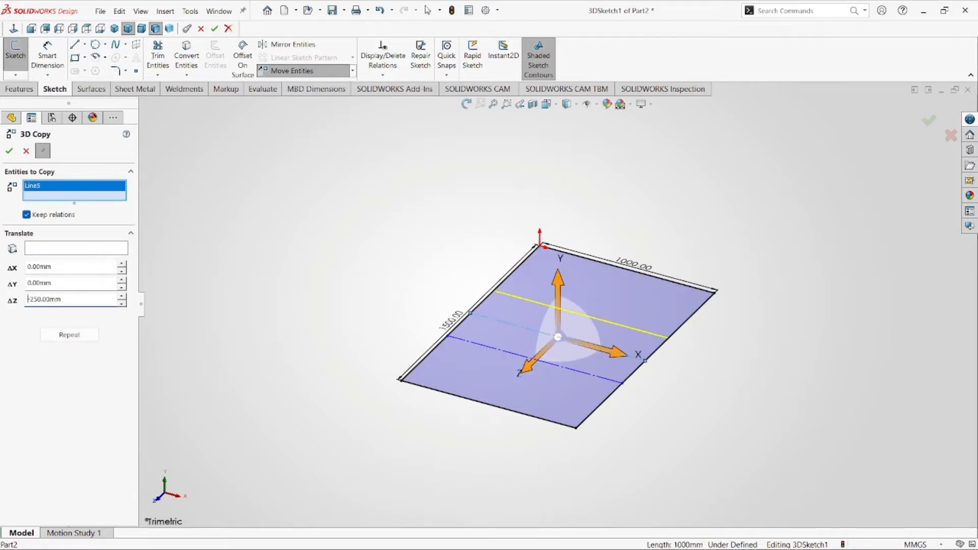
{"action": "left_click", "coordinate": [11, 151]}
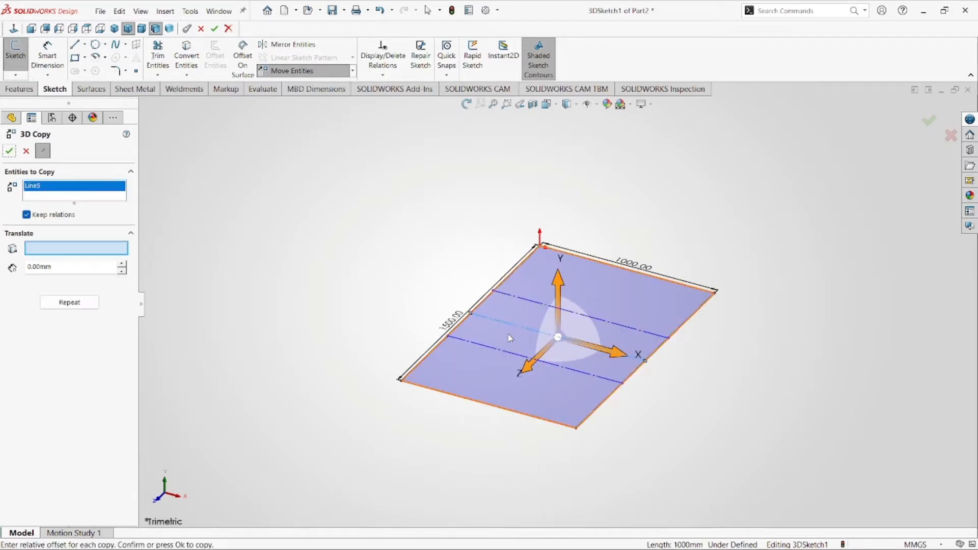
{"action": "left_click", "coordinate": [10, 151]}
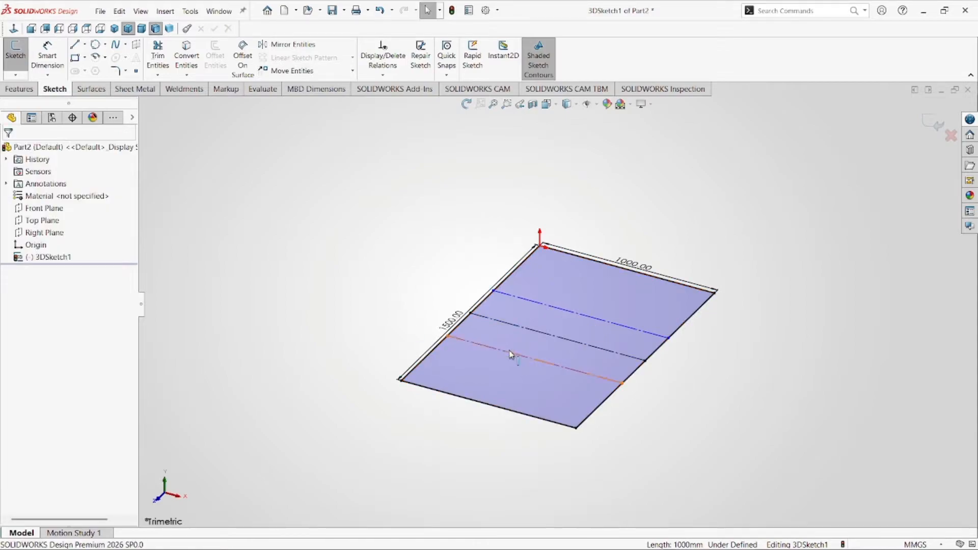
Convert the two copied crosslines on either side of the middle line from construction to solid sketch lines
{"action": "left_click", "coordinate": [565, 319]}
{"action": "left_click", "coordinate": [621, 381], "text": "ctrl"}
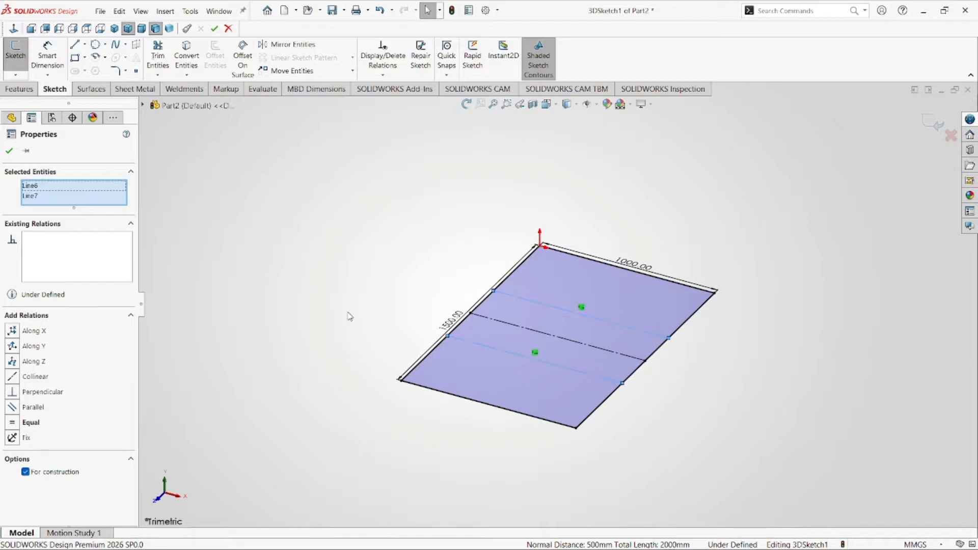
{"action": "left_click", "coordinate": [324, 303]}
{"action": "left_click", "coordinate": [516, 355]}
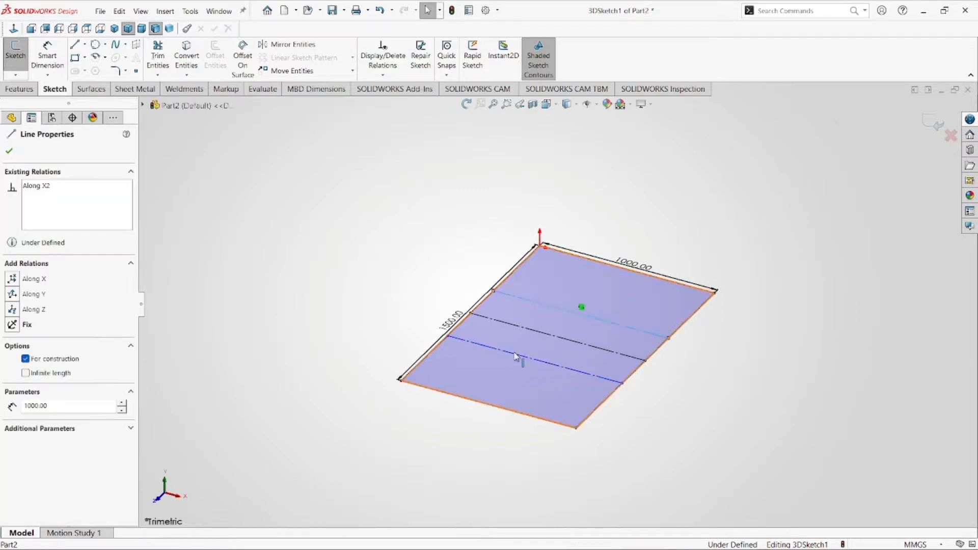
{"action": "left_click", "coordinate": [522, 355], "text": "ctrl"}
{"action": "left_click", "coordinate": [561, 330]}
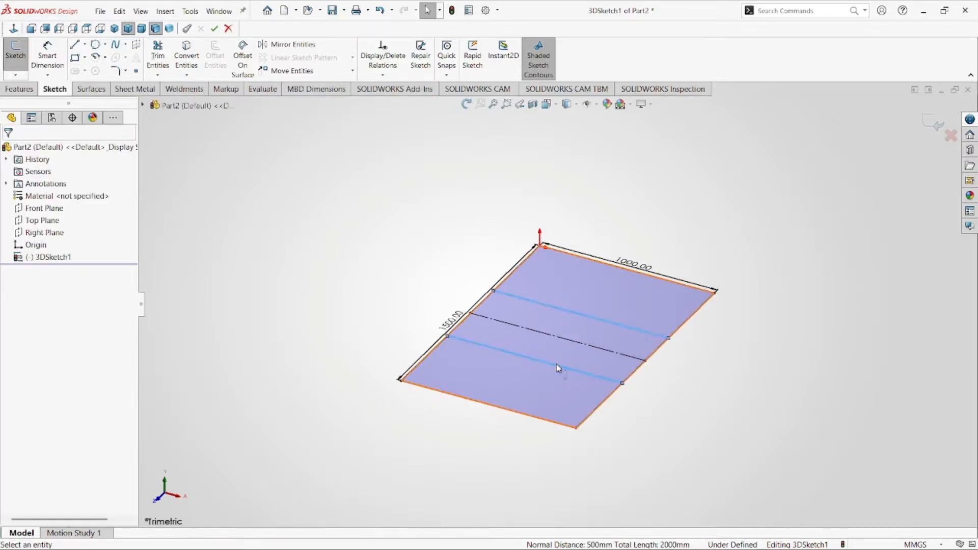
{"action": "left_click", "coordinate": [659, 406]}
Copy the whole base rectangle with its three crosslines 835 mm along Y with Copy Entities, keeping relations
{"action": "scroll", "coordinate": [630, 349], "scroll_direction": "up", "scroll_amount": 2}
{"action": "scroll", "coordinate": [614, 332], "scroll_direction": "down", "scroll_amount": 1}
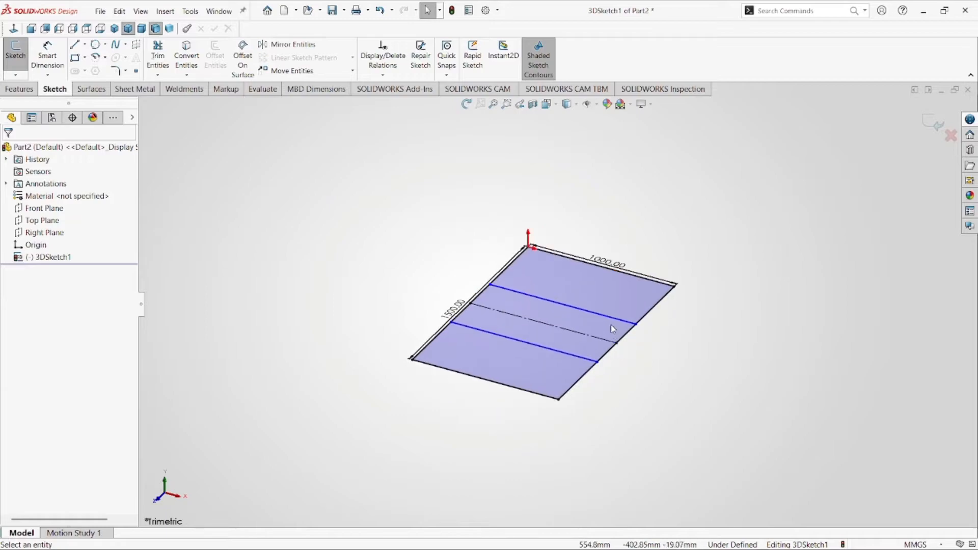
{"action": "scroll", "coordinate": [594, 326], "scroll_direction": "down", "scroll_amount": 3}
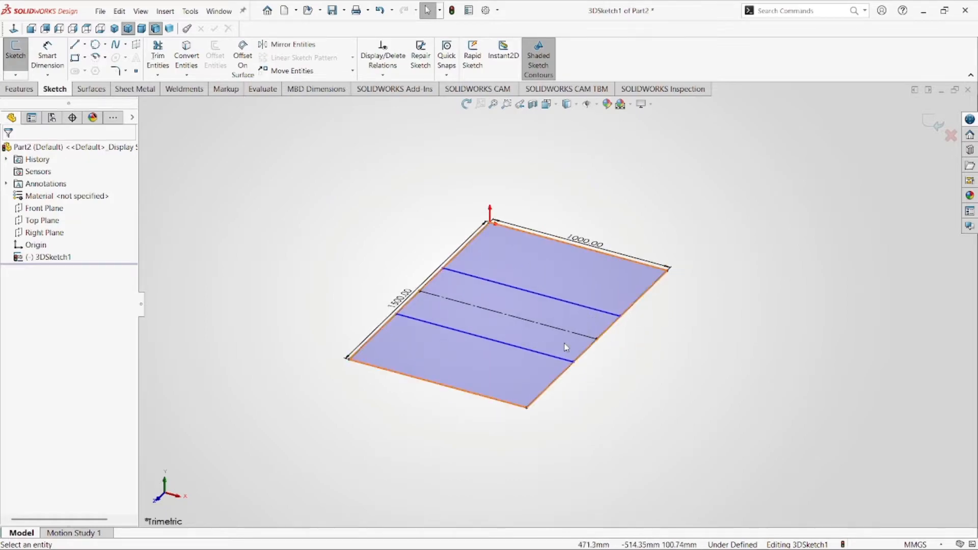
{"action": "scroll", "coordinate": [565, 347], "scroll_direction": "up", "scroll_amount": 2}
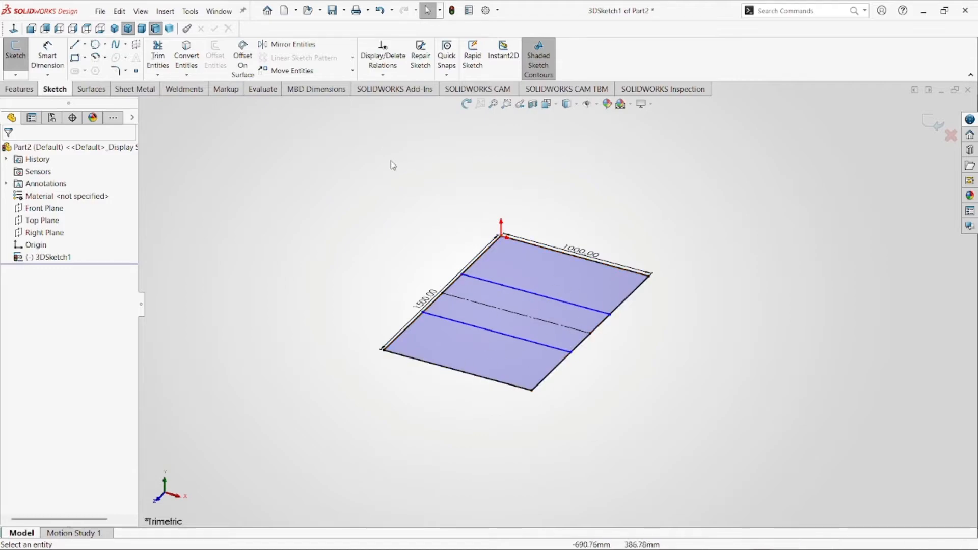
{"action": "left_click", "coordinate": [352, 71]}
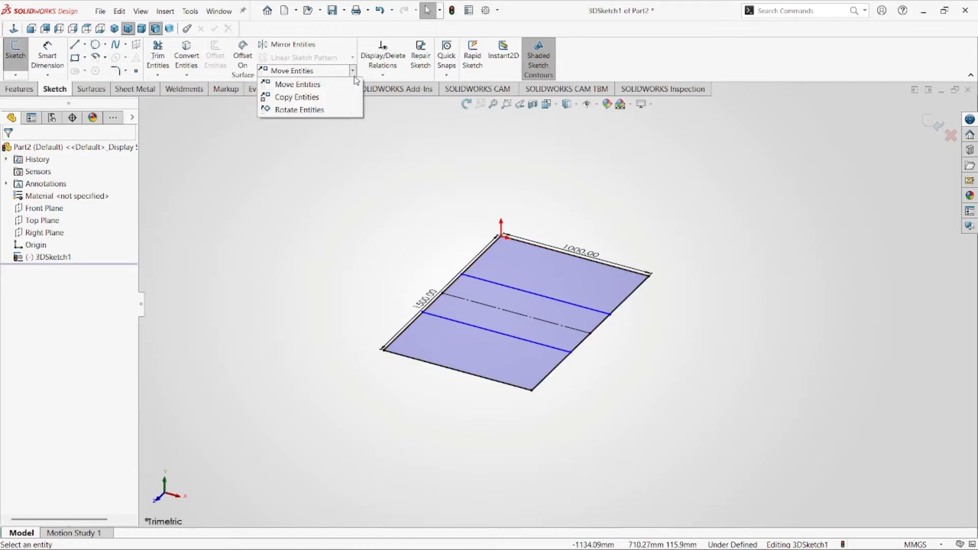
{"action": "left_click", "coordinate": [334, 102]}
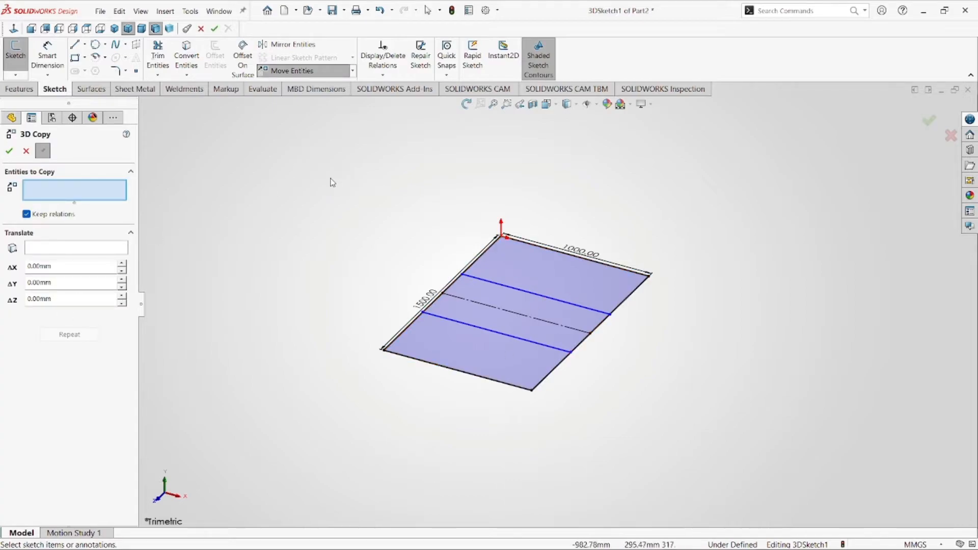
{"action": "left_click_drag", "start_coordinate": [303, 175], "coordinate": [716, 451]}
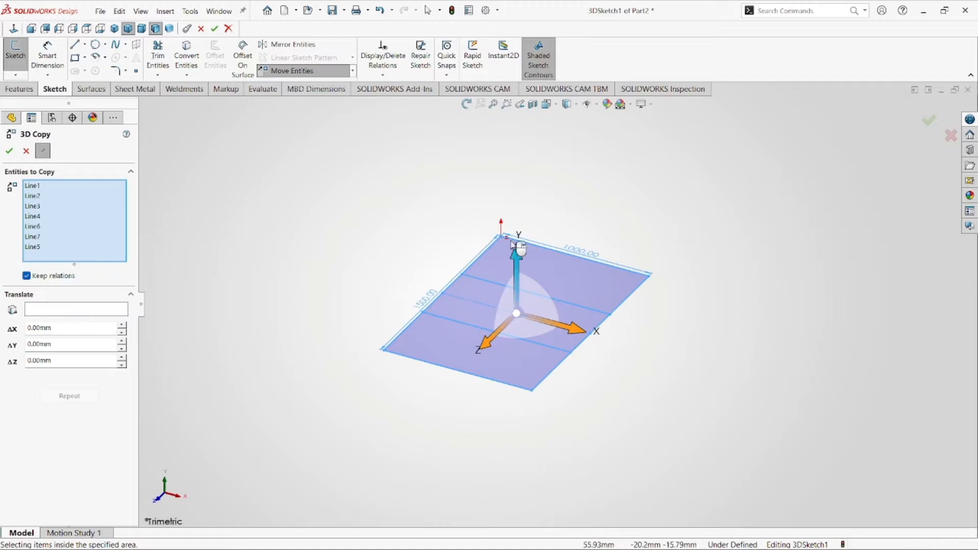
{"action": "left_click", "coordinate": [70, 350]}
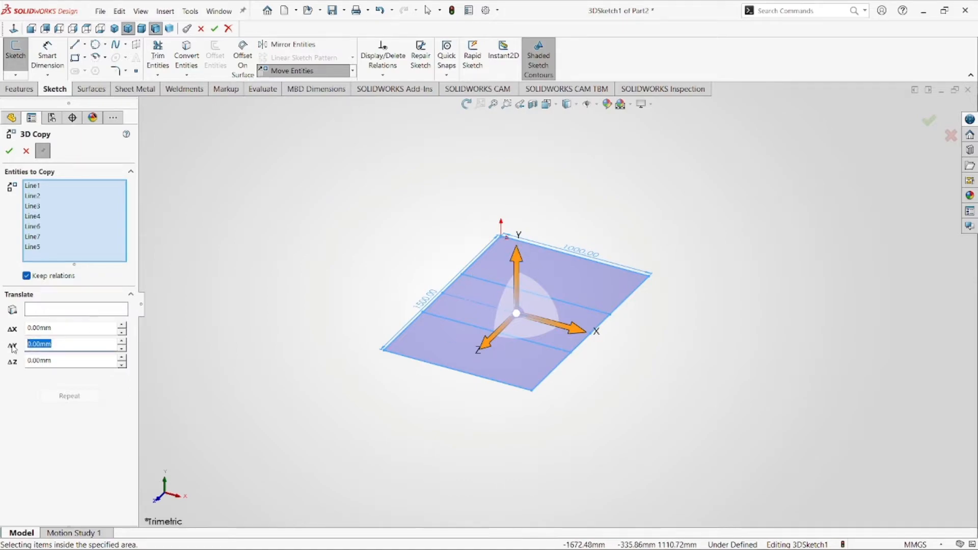
{"action": "type", "text": "835"}
{"action": "key", "text": "Return"}
{"action": "scroll", "coordinate": [568, 302], "scroll_direction": "up", "scroll_amount": 2}
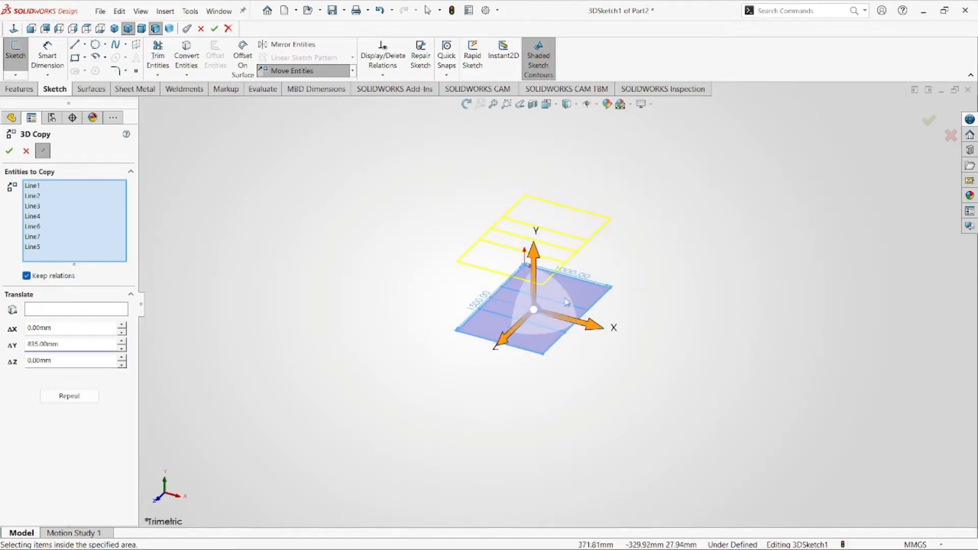
{"action": "scroll", "coordinate": [550, 272], "scroll_direction": "down", "scroll_amount": 2}
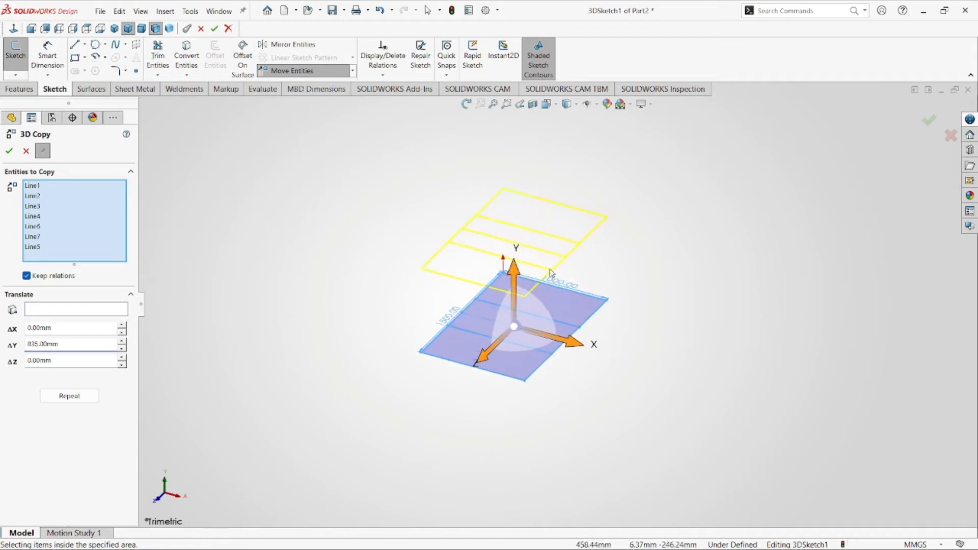
{"action": "left_click", "coordinate": [9, 152]}
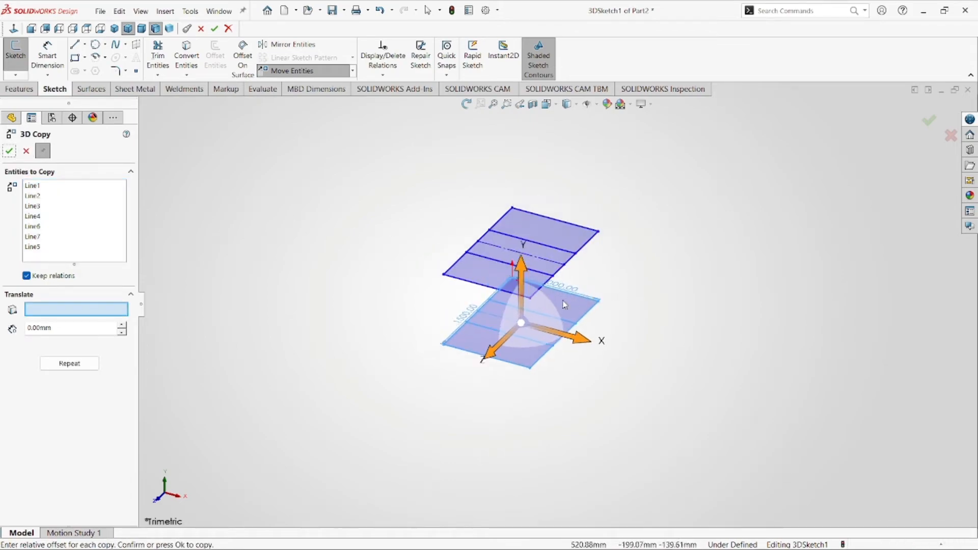
{"action": "scroll", "coordinate": [547, 295], "scroll_direction": "down", "scroll_amount": 3}
{"action": "scroll", "coordinate": [537, 293], "scroll_direction": "up", "scroll_amount": 3}
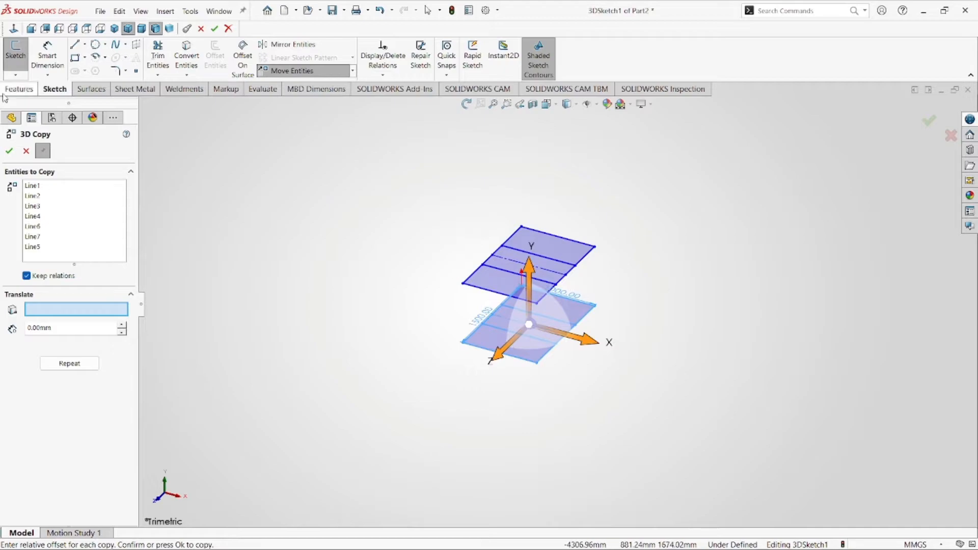
{"action": "left_click", "coordinate": [26, 151]}
{"action": "scroll", "coordinate": [562, 317], "scroll_direction": "down", "scroll_amount": 3}
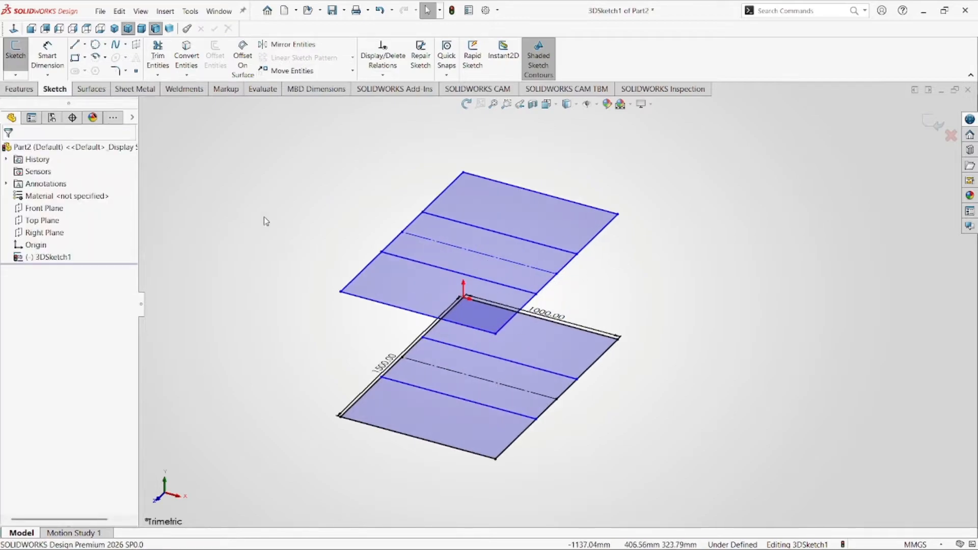
Draw vertical lines about 1025 mm long along Y from both ends of the base's 1500 mm edge opposite the origin
{"action": "scroll", "coordinate": [561, 318], "scroll_direction": "up", "scroll_amount": 2}
{"action": "left_click", "coordinate": [77, 45]}
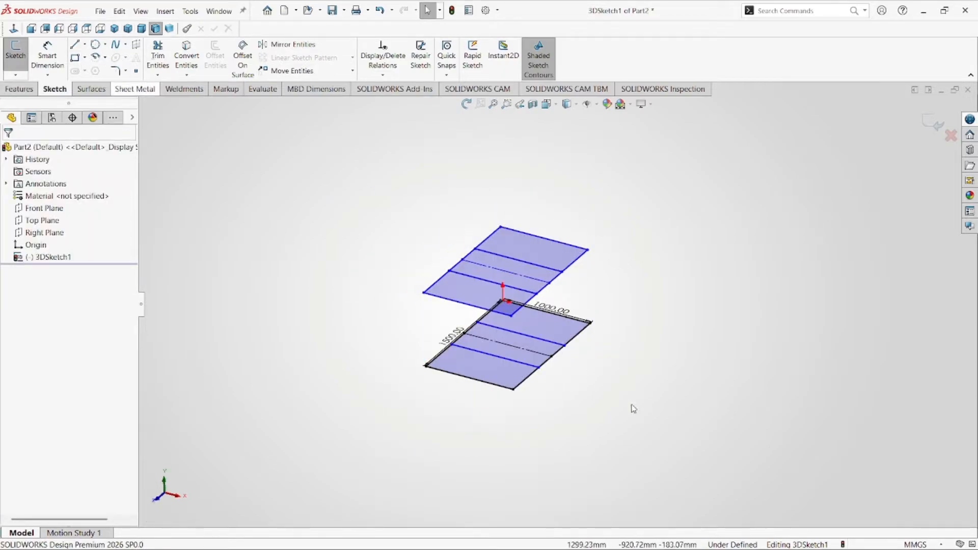
{"action": "scroll", "coordinate": [522, 331], "scroll_direction": "down", "scroll_amount": 2}
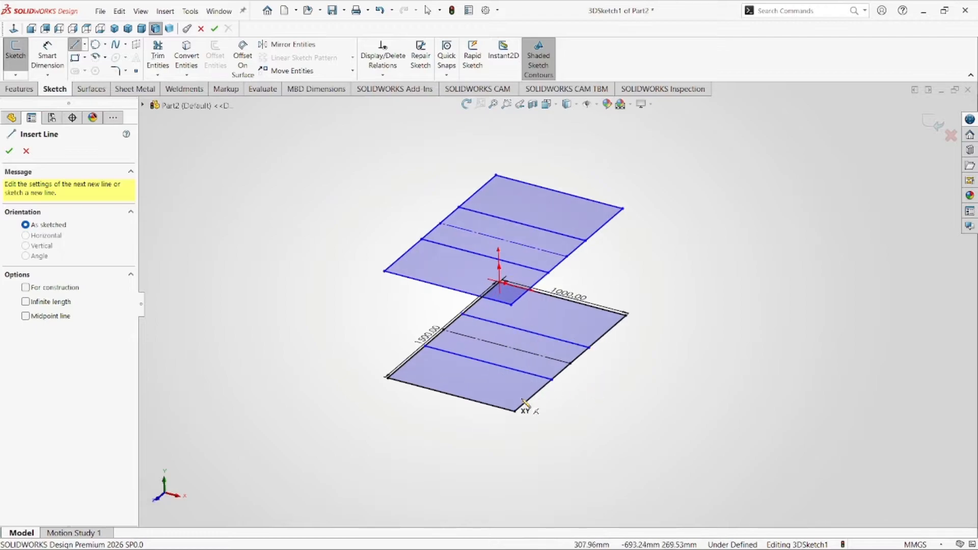
{"action": "left_click", "coordinate": [511, 282]}
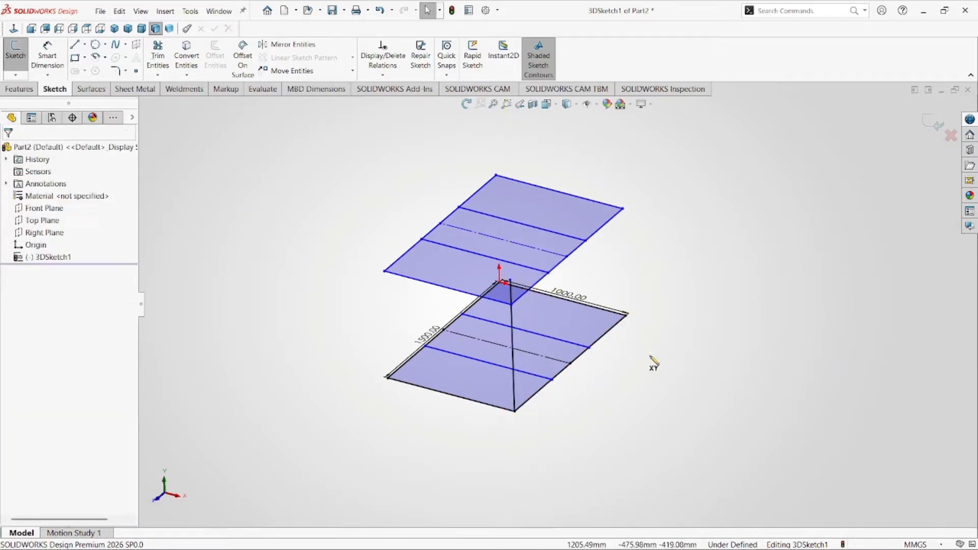
{"action": "left_click", "coordinate": [627, 314]}
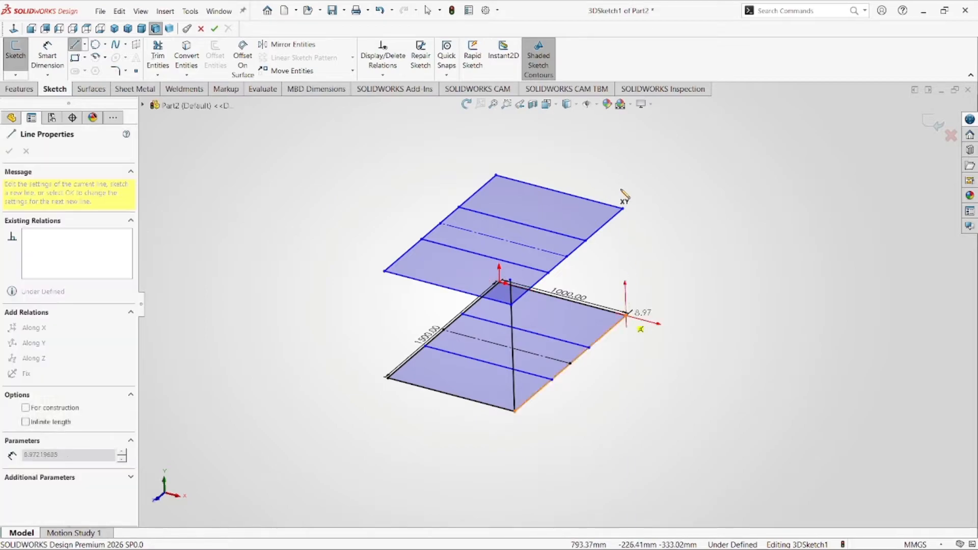
{"action": "left_click", "coordinate": [622, 185]}
{"action": "key", "text": "Escape"}
{"action": "right_click_drag", "start_coordinate": [701, 314], "coordinate": [668, 326]}
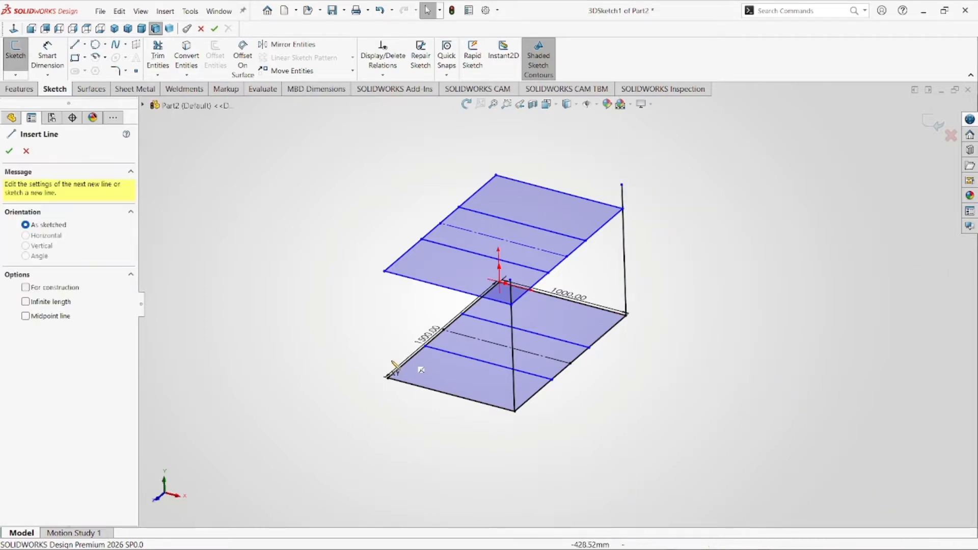
Draw vertical lines along Y from both ends of the base's 1500 mm edge at the origin, extending past the upper rectangle
{"action": "left_click", "coordinate": [387, 378]}
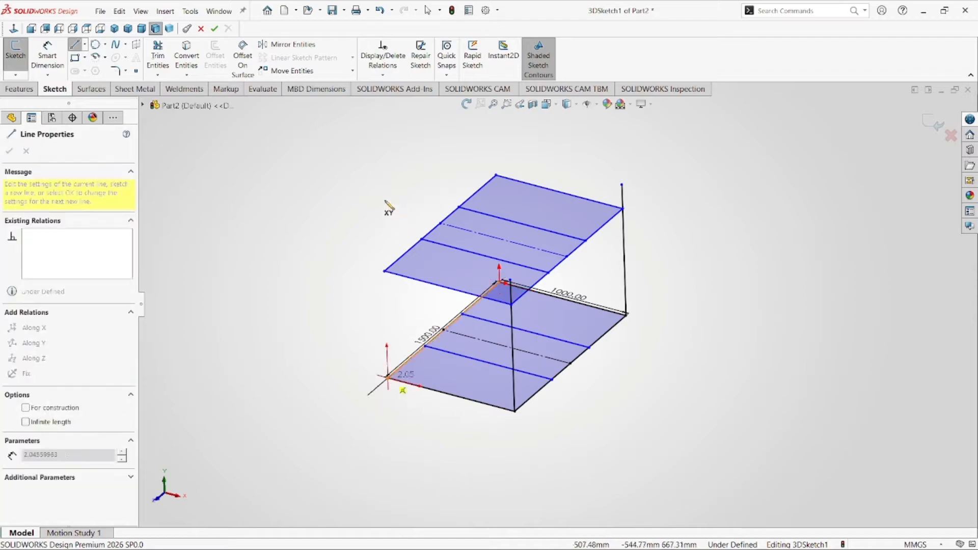
{"action": "left_click", "coordinate": [383, 233]}
{"action": "key", "text": "Escape"}
{"action": "right_click_drag", "start_coordinate": [632, 350], "coordinate": [606, 348]}
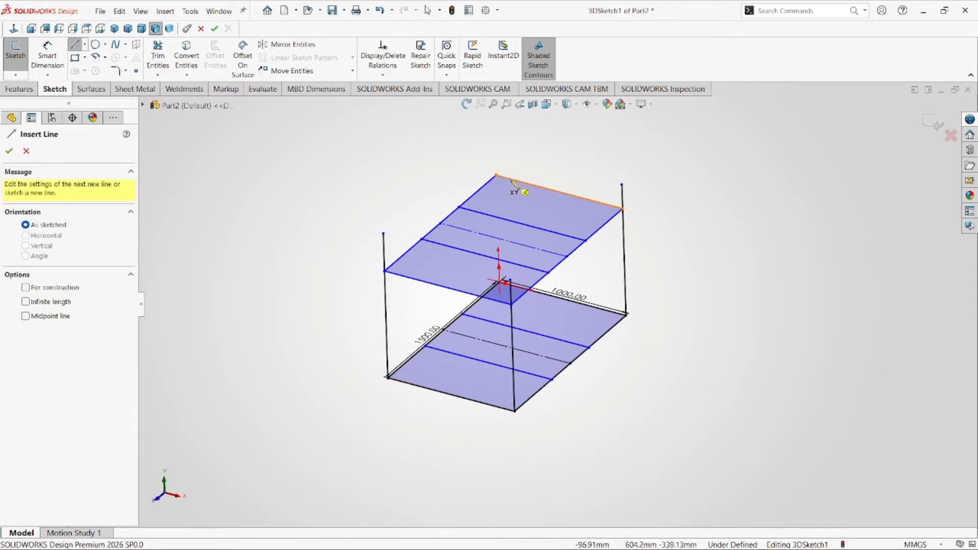
{"action": "left_click", "coordinate": [501, 282]}
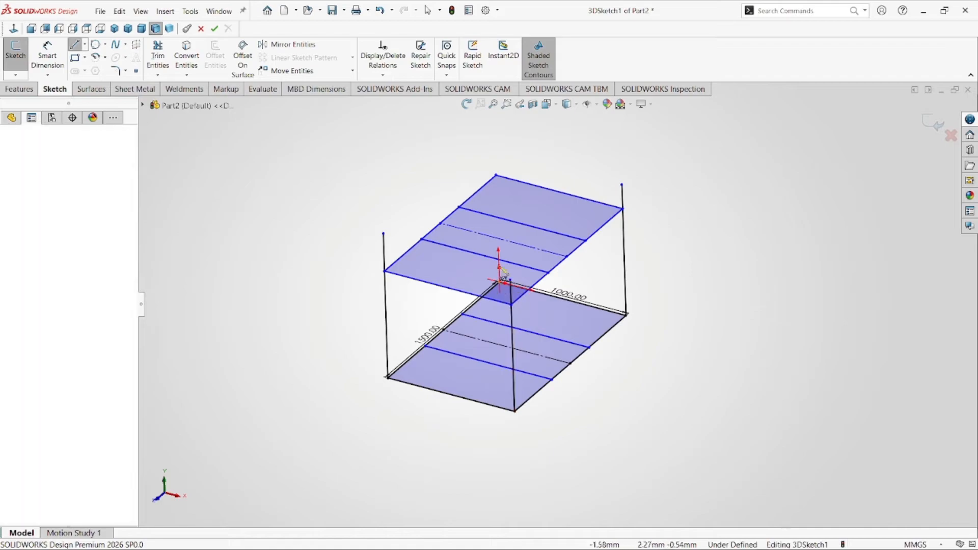
{"action": "left_click", "coordinate": [530, 179]}
{"action": "key", "text": "Escape"}
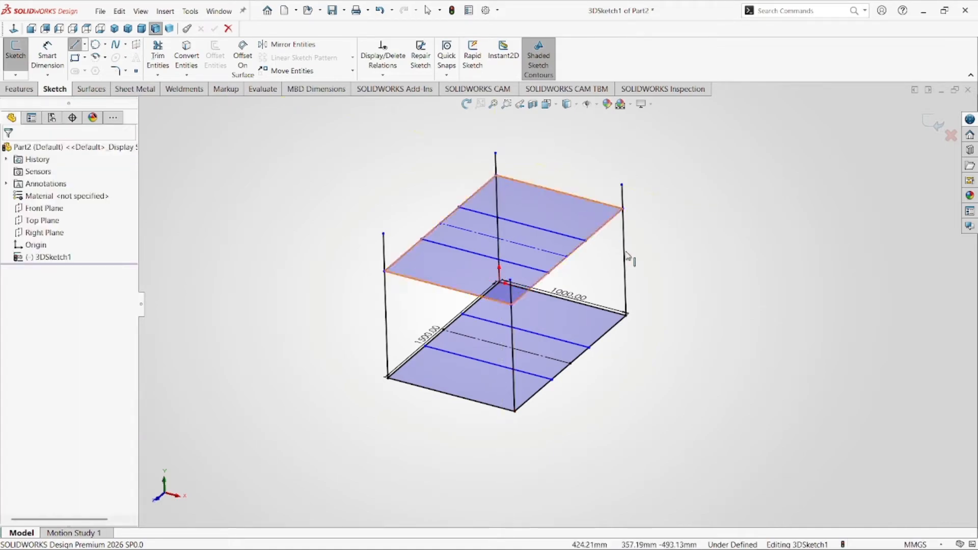
Apply an Equal relation to the four vertical corner lines
{"action": "left_click", "coordinate": [625, 283]}
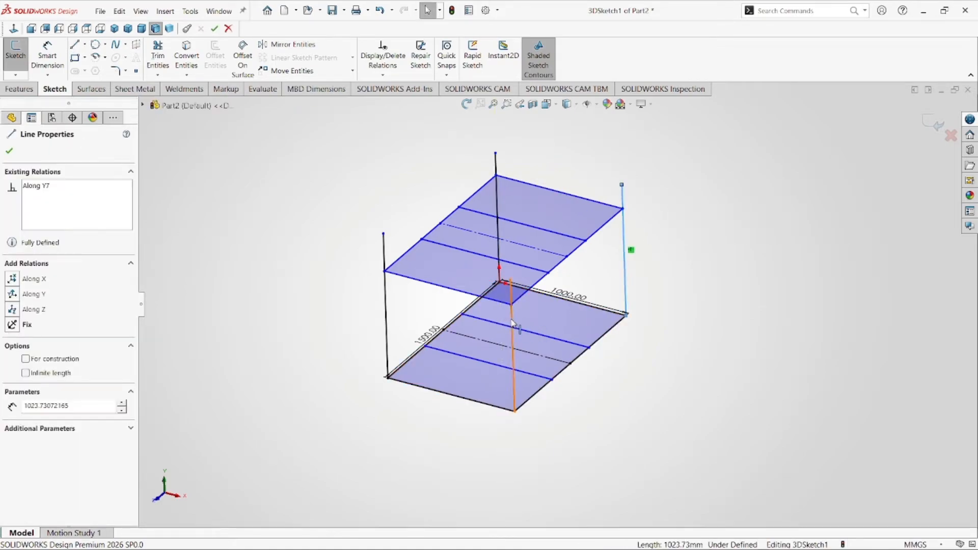
{"action": "left_click", "coordinate": [512, 325], "text": "ctrl"}
{"action": "left_click", "coordinate": [498, 170], "text": "ctrl"}
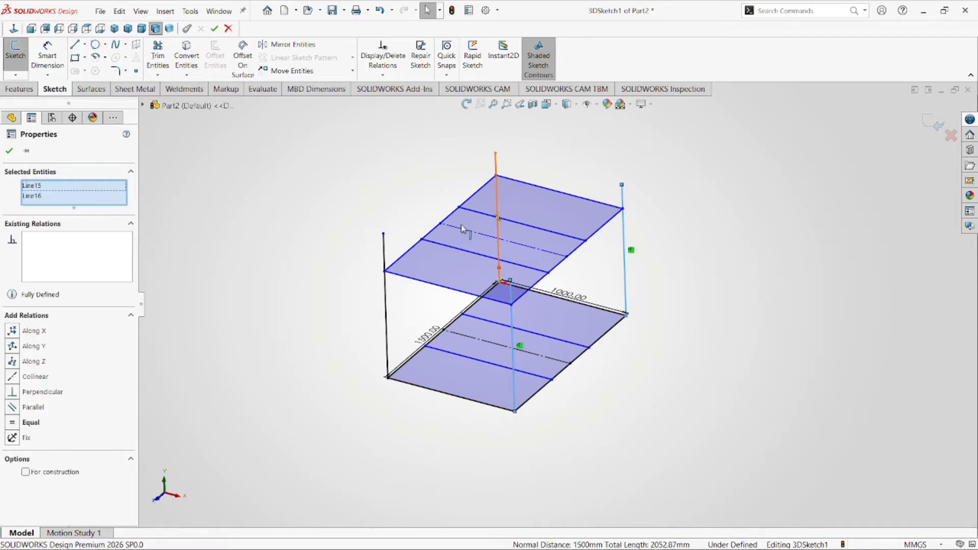
{"action": "left_click", "coordinate": [389, 296], "text": "ctrl"}
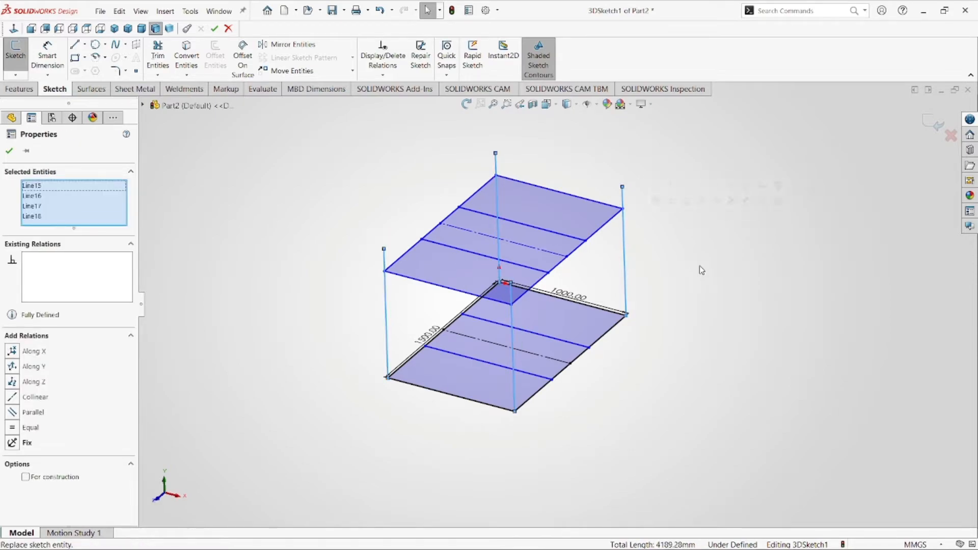
Dimension the vertical line at the far end of the base's 1000 mm edge from the origin and set it to 850 mm
{"action": "right_click_drag", "start_coordinate": [704, 309], "coordinate": [699, 250]}
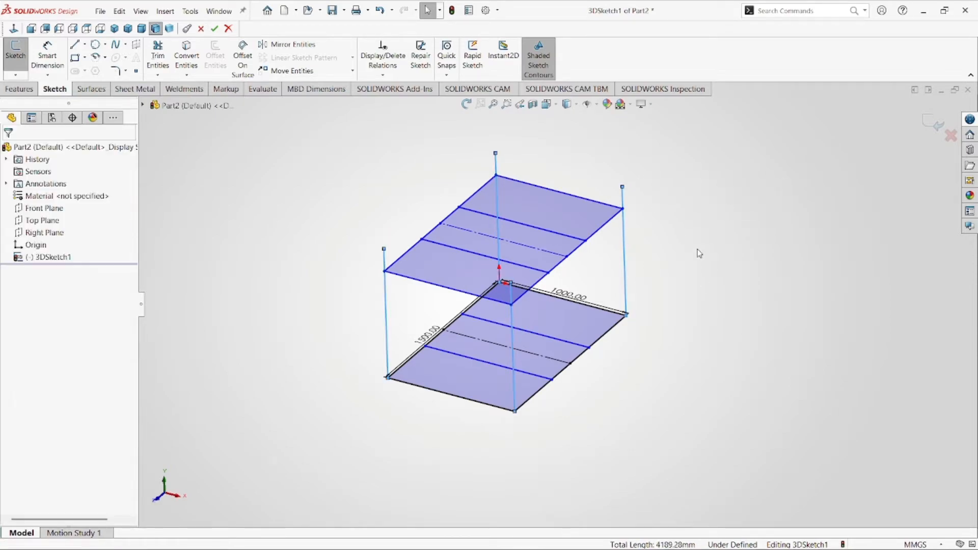
{"action": "left_click", "coordinate": [624, 248]}
{"action": "left_click", "coordinate": [674, 247]}
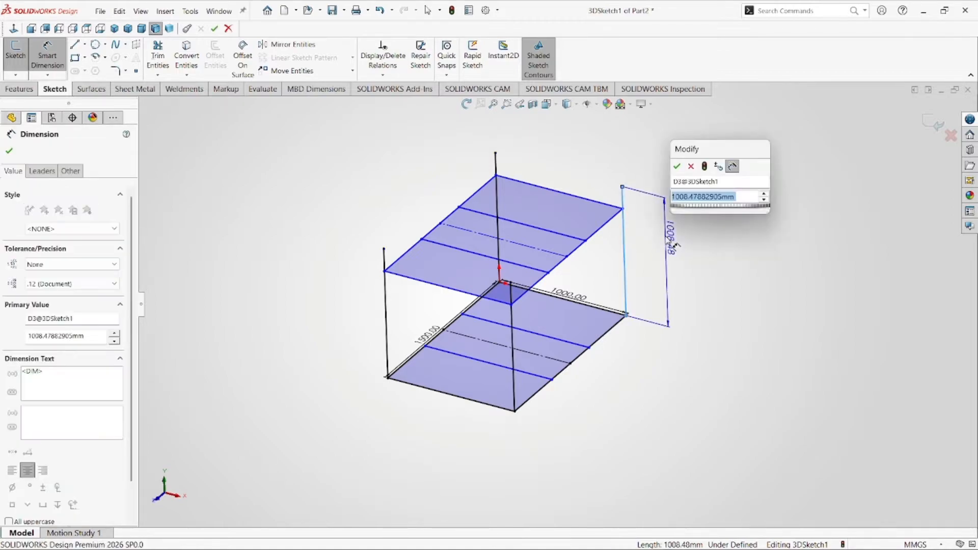
{"action": "type", "text": "850"}
{"action": "key", "text": "Return"}
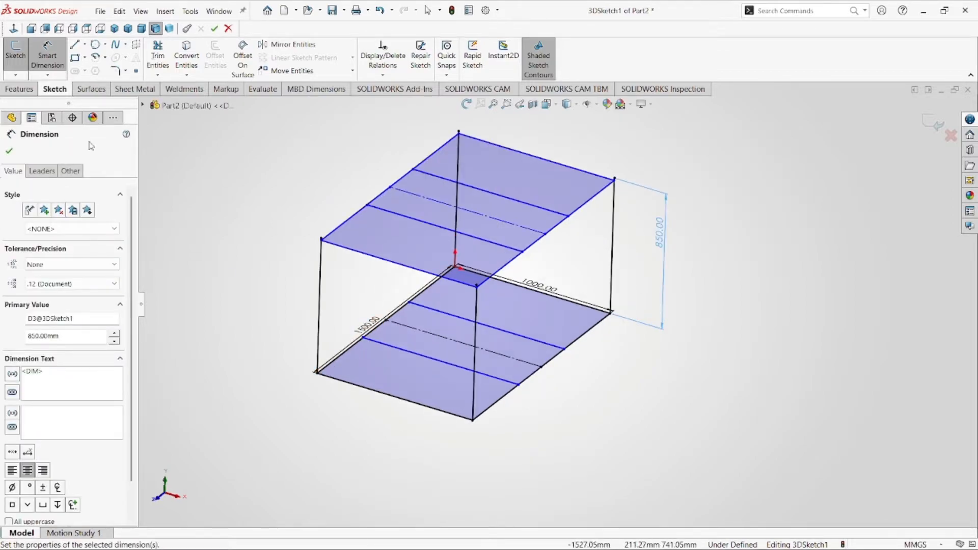
Draw 835 mm vertical lines along Y joining the upper and base crossbars' ends on the 1500 mm side opposite the origin
{"action": "left_click", "coordinate": [77, 45]}
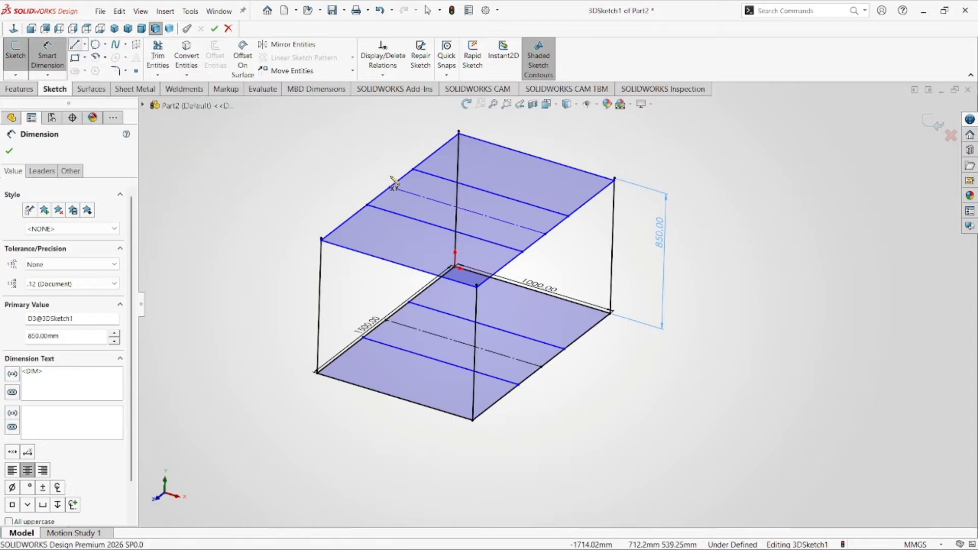
{"action": "left_click", "coordinate": [523, 252]}
{"action": "left_click", "coordinate": [519, 385]}
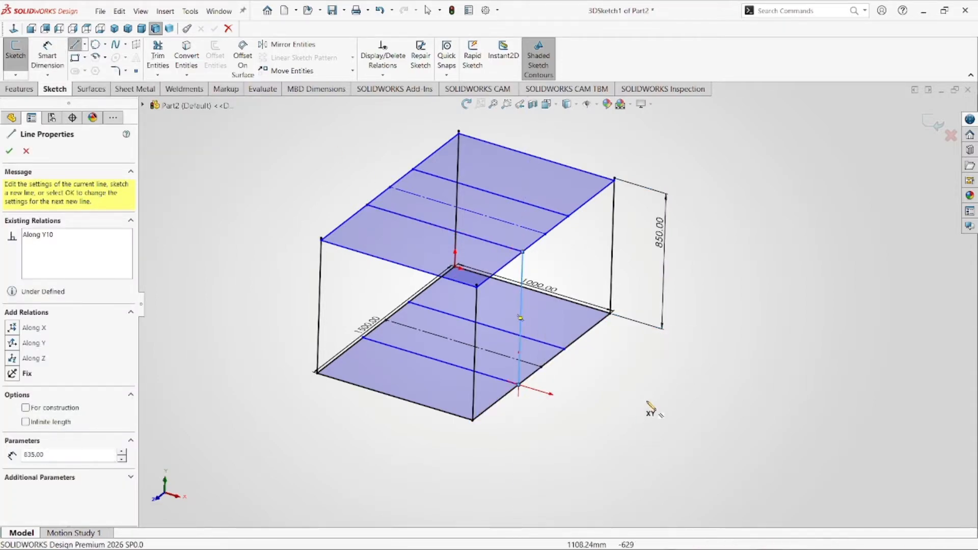
{"action": "key", "text": "Escape"}
{"action": "key", "text": "Escape"}
{"action": "right_click_drag", "start_coordinate": [636, 378], "coordinate": [576, 374]}
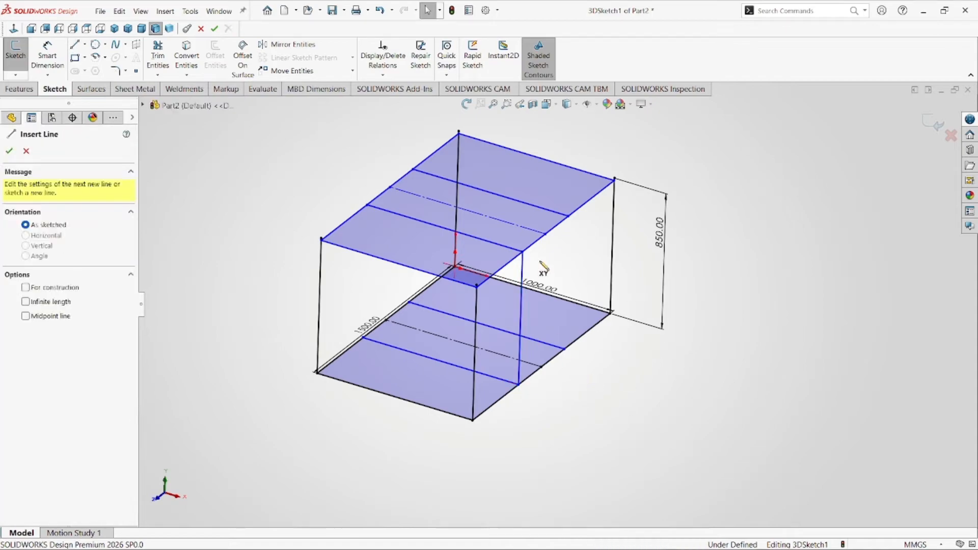
{"action": "left_click", "coordinate": [568, 216]}
{"action": "left_click", "coordinate": [565, 350]}
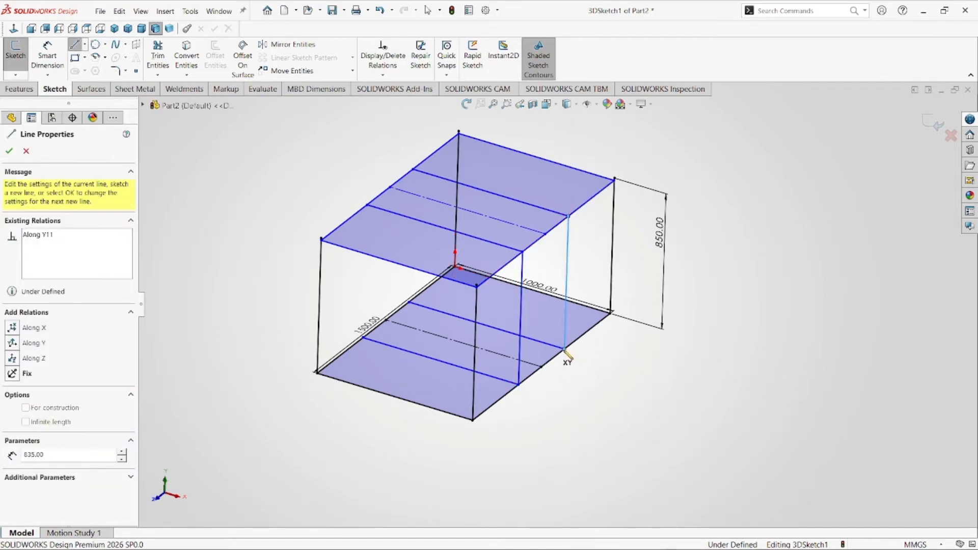
{"action": "key", "text": "Escape"}
{"action": "key", "text": "Escape"}
Draw 835 mm vertical lines along Y joining the upper and base crossbars' ends on the 1500 mm side at the origin
{"action": "right_click_drag", "start_coordinate": [617, 388], "coordinate": [545, 380]}
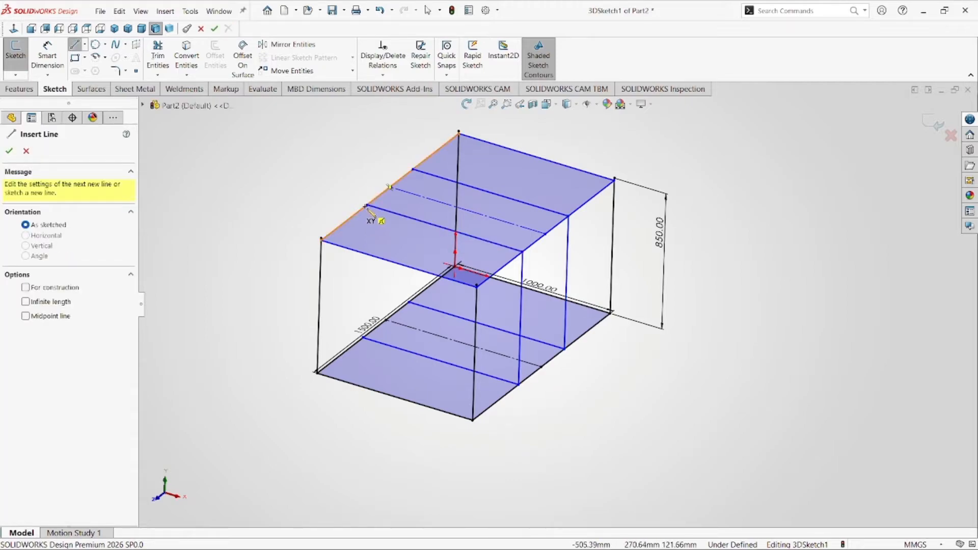
{"action": "left_click", "coordinate": [368, 205]}
{"action": "left_click", "coordinate": [365, 336]}
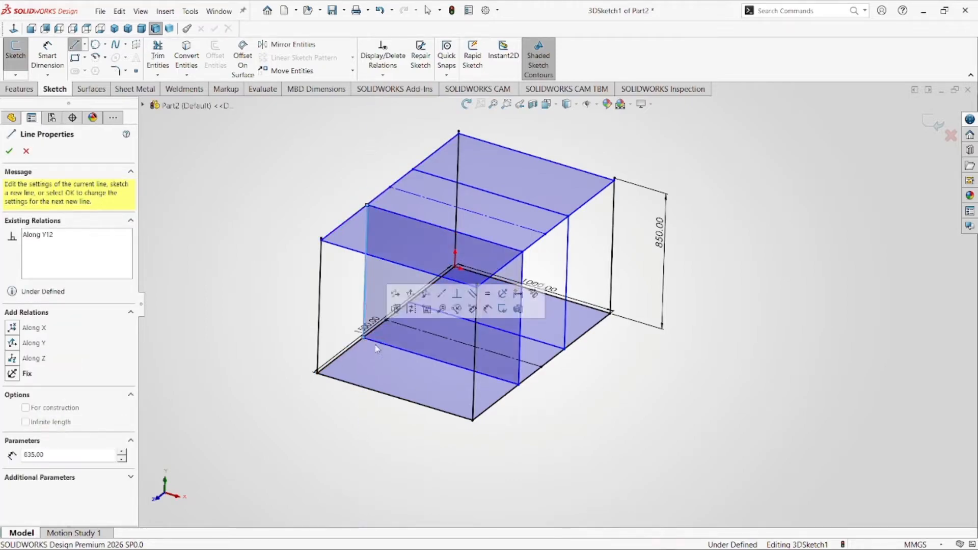
{"action": "key", "text": "Escape"}
{"action": "right_click_drag", "start_coordinate": [617, 423], "coordinate": [576, 409]}
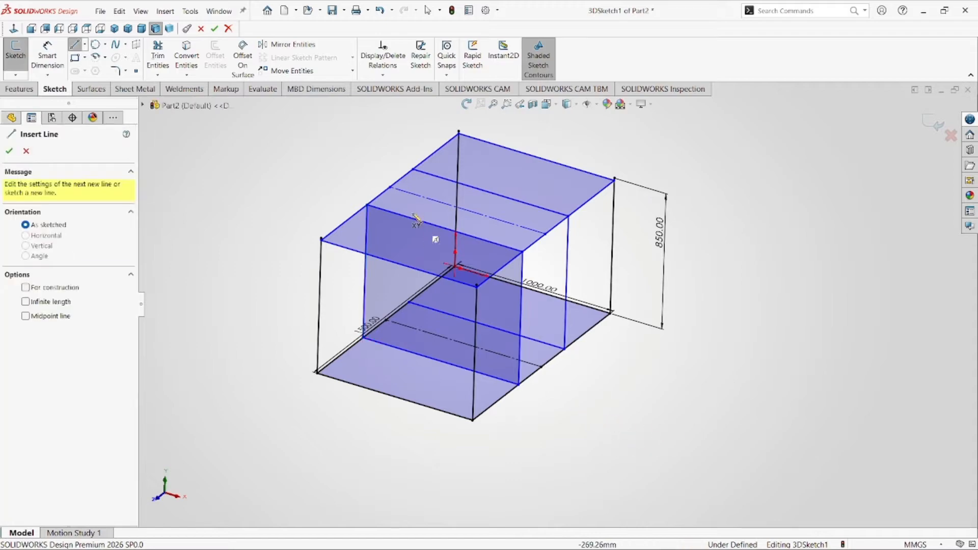
{"action": "left_click", "coordinate": [413, 169]}
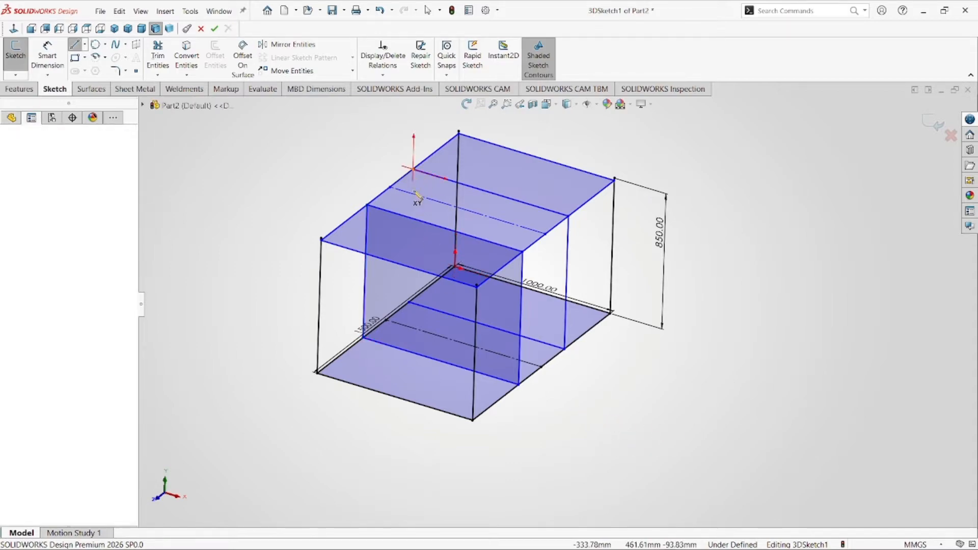
{"action": "left_click", "coordinate": [411, 302]}
{"action": "key", "text": "Escape"}
Draw a 500 mm line between the midpoints of the base's two crossbars and convert it to construction geometry
{"action": "scroll", "coordinate": [606, 374], "scroll_direction": "up", "scroll_amount": 3}
{"action": "scroll", "coordinate": [581, 361], "scroll_direction": "down", "scroll_amount": 2}
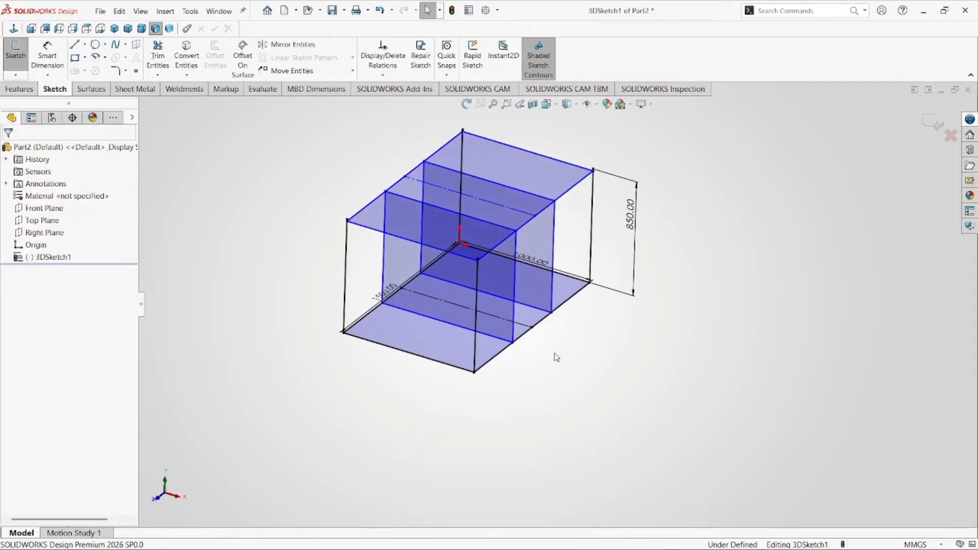
{"action": "right_click_drag", "start_coordinate": [554, 354], "coordinate": [502, 352]}
{"action": "scroll", "coordinate": [470, 318], "scroll_direction": "down", "scroll_amount": 2}
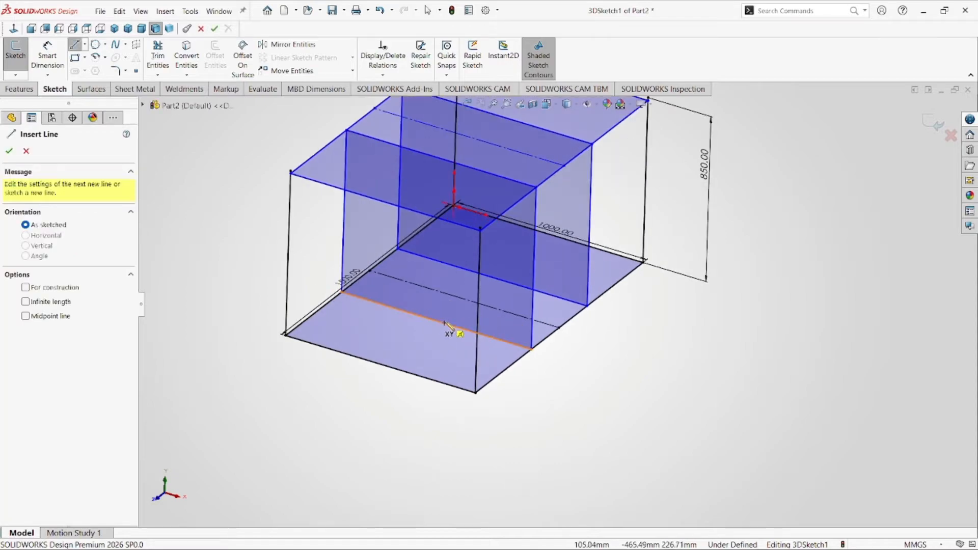
{"action": "left_click", "coordinate": [436, 321]}
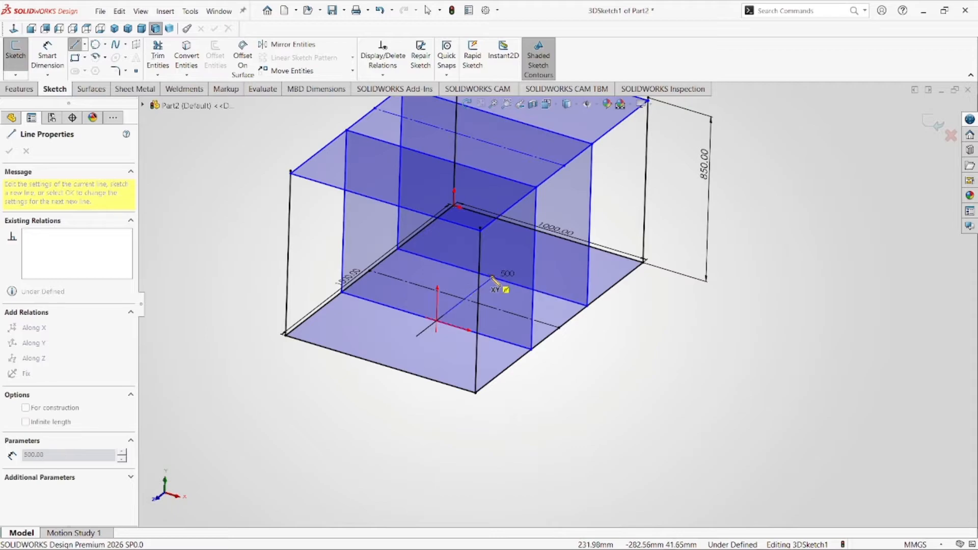
{"action": "left_click", "coordinate": [492, 277]}
{"action": "key", "text": "Escape"}
{"action": "key", "text": "Escape"}
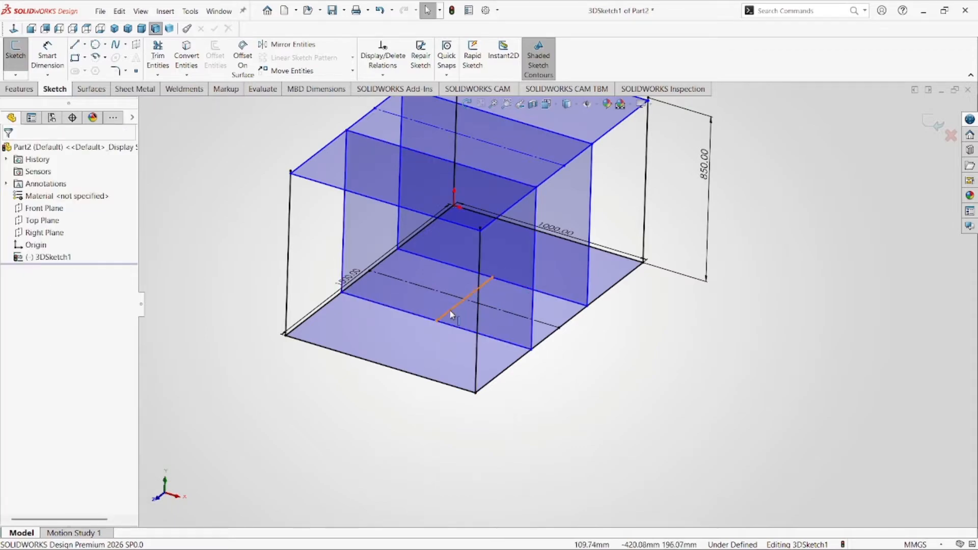
{"action": "left_click", "coordinate": [483, 297]}
{"action": "left_click", "coordinate": [496, 280]}
{"action": "key", "text": "Escape"}
Copy the construction line between the base crossbars by 225 mm in the positive X direction, keeping relations
{"action": "scroll", "coordinate": [468, 315], "scroll_direction": "down", "scroll_amount": 2}
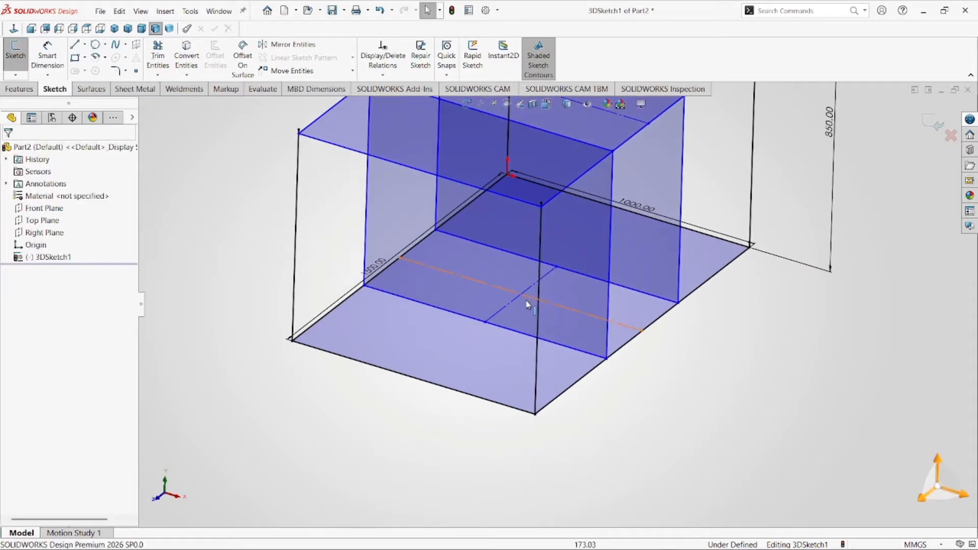
{"action": "left_click", "coordinate": [500, 304]}
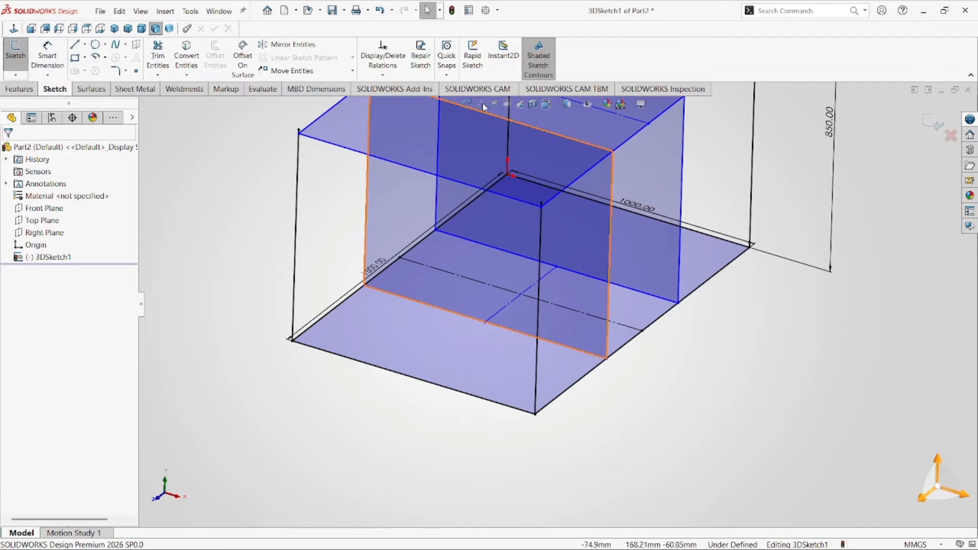
{"action": "left_click", "coordinate": [352, 71]}
{"action": "left_click", "coordinate": [326, 98]}
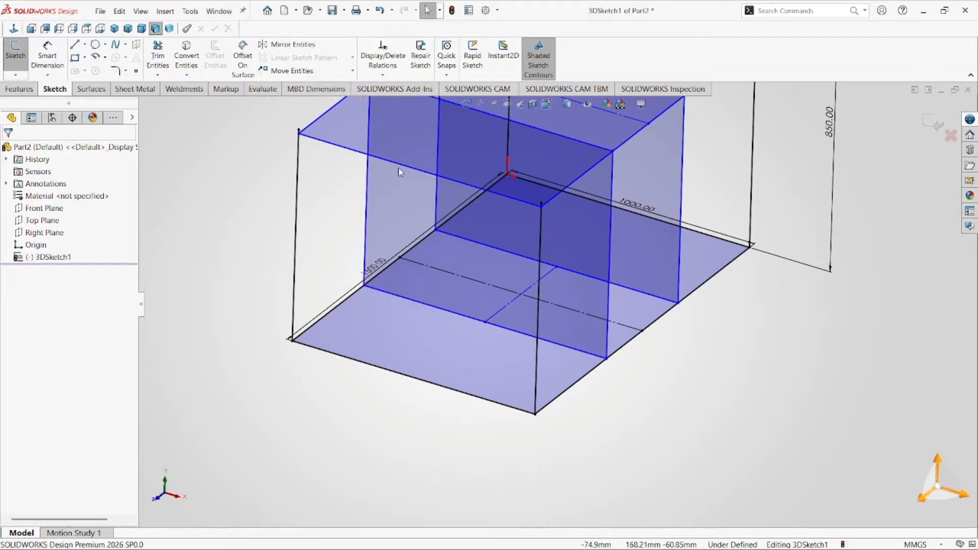
{"action": "scroll", "coordinate": [520, 315], "scroll_direction": "down", "scroll_amount": 3}
{"action": "left_click", "coordinate": [524, 316]}
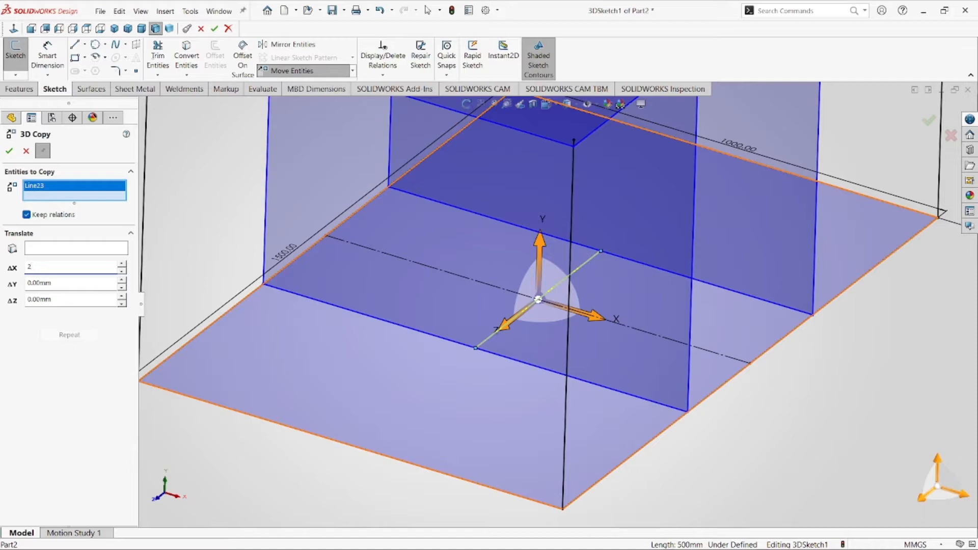
{"action": "type", "text": "225.00mm"}
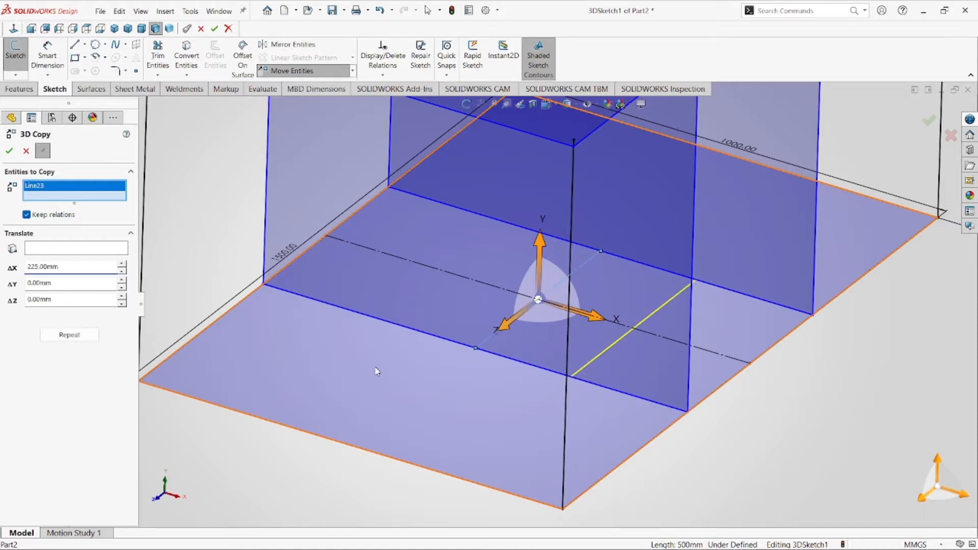
{"action": "left_click", "coordinate": [10, 151]}
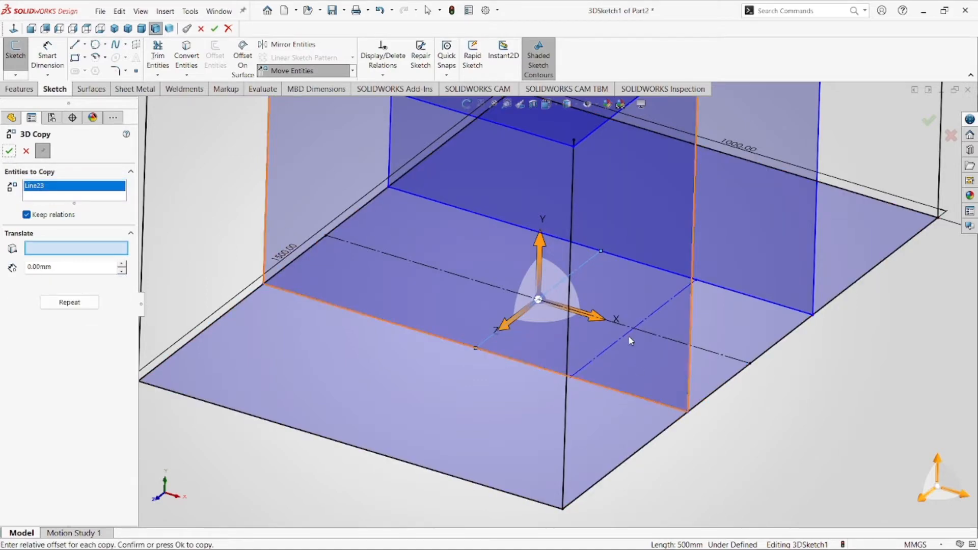
{"action": "left_click", "coordinate": [25, 152]}
Copy the central construction line between the base crossbars by 225 mm in the negative X direction
{"action": "left_click", "coordinate": [353, 71]}
{"action": "left_click", "coordinate": [297, 96]}
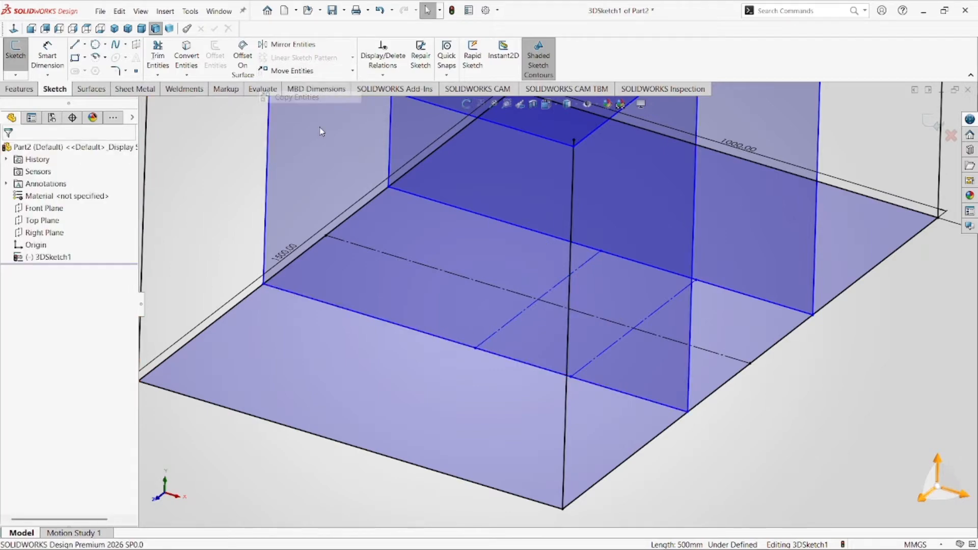
{"action": "left_click", "coordinate": [513, 320]}
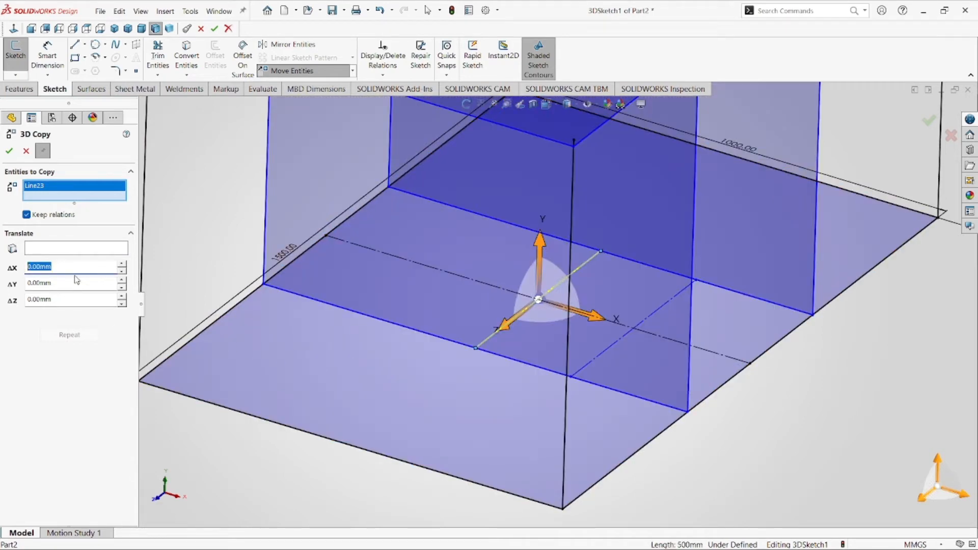
{"action": "type", "text": "225"}
{"action": "key", "text": "Return"}
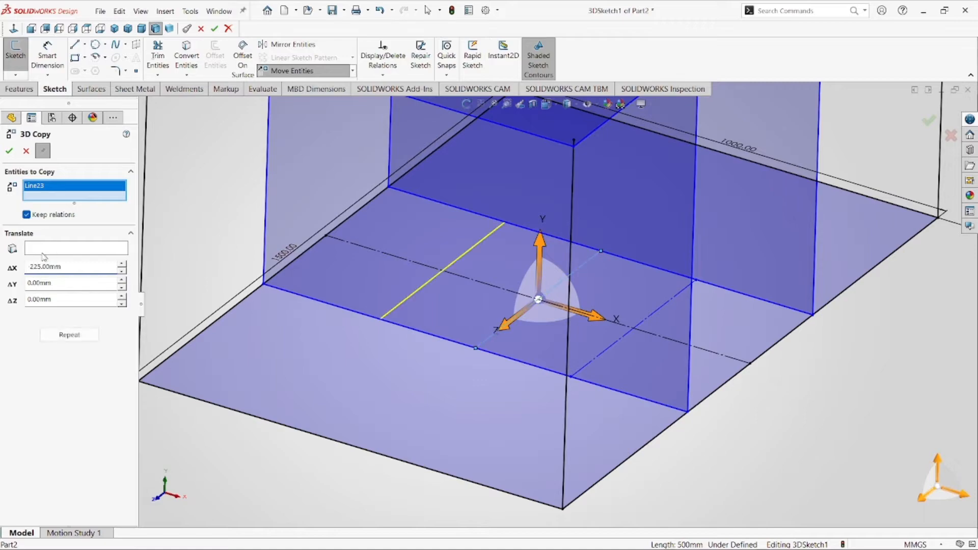
{"action": "left_click", "coordinate": [8, 149]}
{"action": "scroll", "coordinate": [560, 309], "scroll_direction": "up", "scroll_amount": 5}
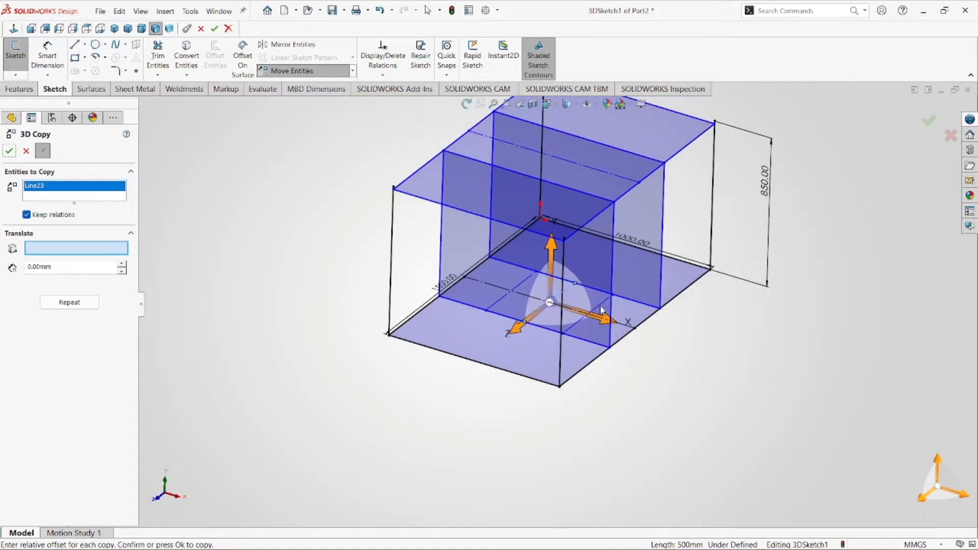
{"action": "scroll", "coordinate": [611, 347], "scroll_direction": "down", "scroll_amount": 4}
{"action": "left_click", "coordinate": [557, 314]}
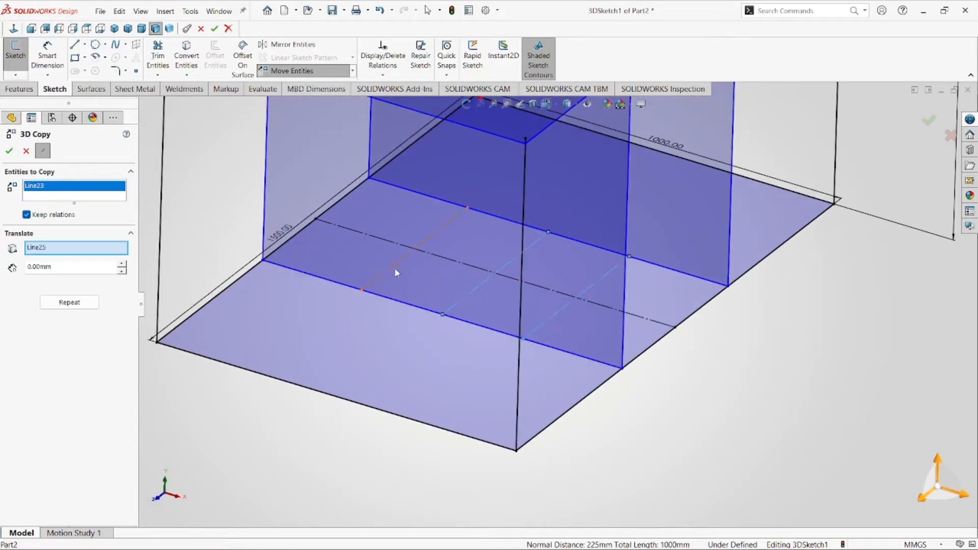
{"action": "left_click", "coordinate": [464, 293]}
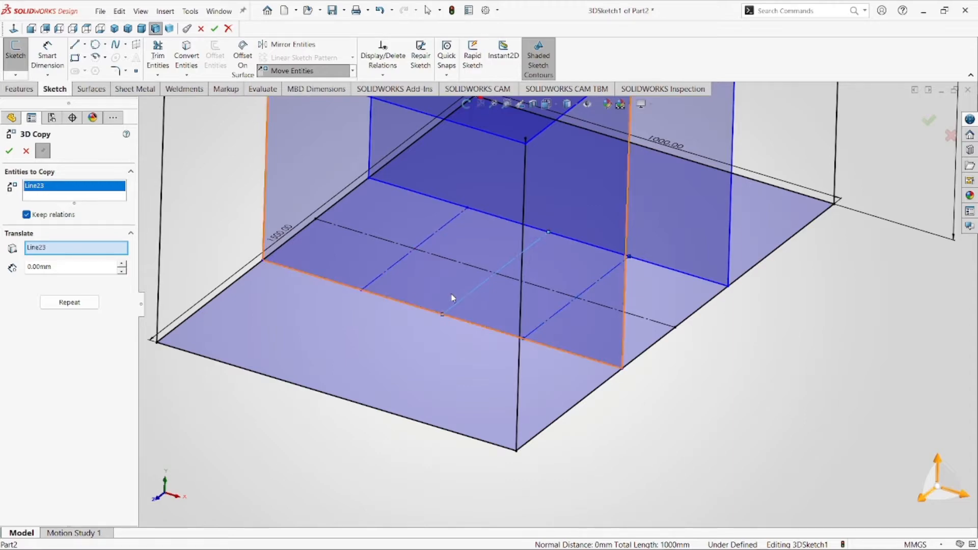
{"action": "left_click", "coordinate": [9, 151]}
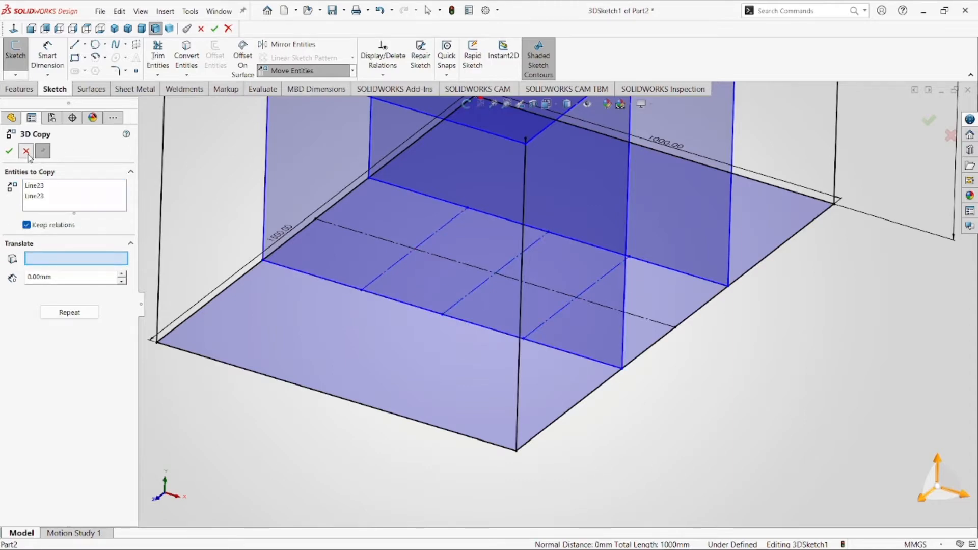
Convert the two outer copied lines between the base crossbars from construction to regular sketch geometry
{"action": "left_click", "coordinate": [388, 270]}
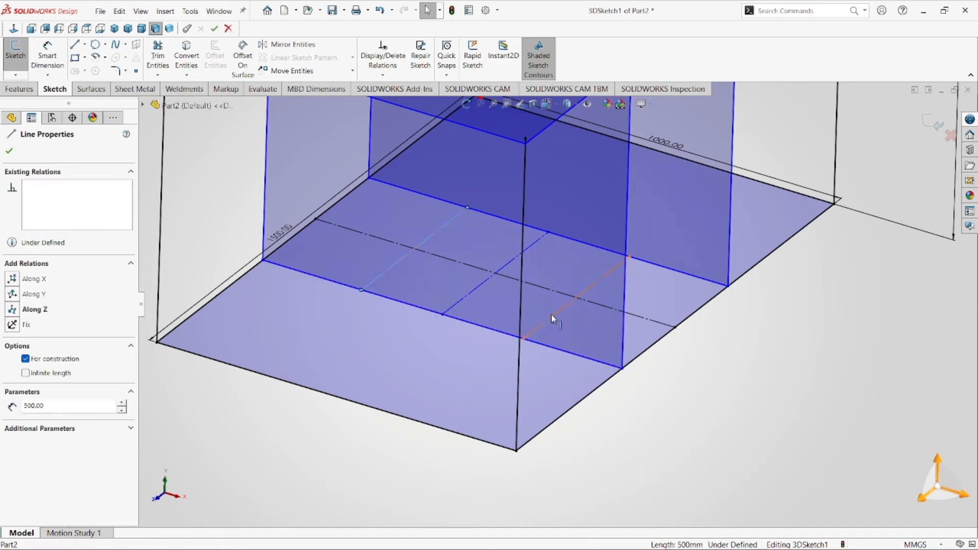
{"action": "left_click", "coordinate": [578, 299], "text": "ctrl"}
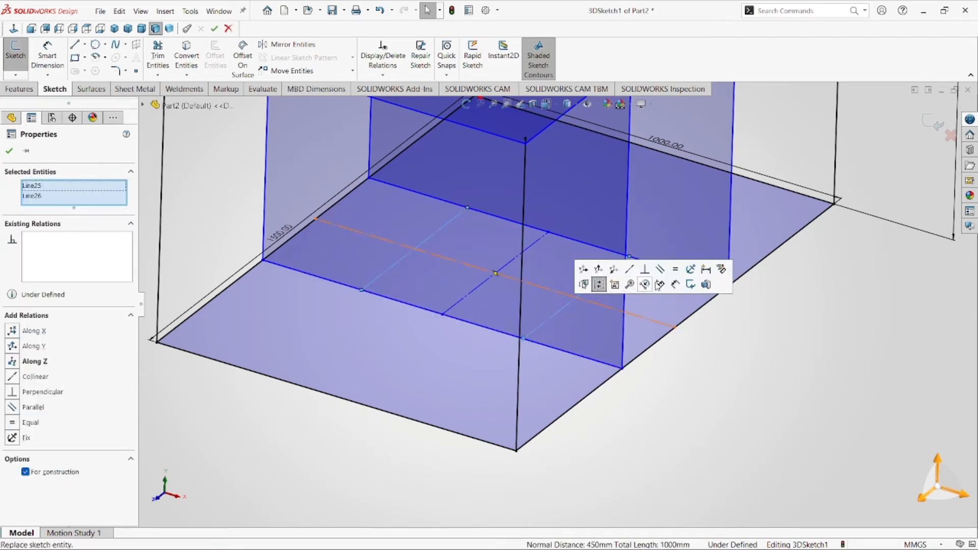
{"action": "left_click", "coordinate": [599, 284]}
Copy the two solid lines between the base crossbars up to the upper rectangle by 835 mm along Y
{"action": "scroll", "coordinate": [624, 346], "scroll_direction": "up", "scroll_amount": 5}
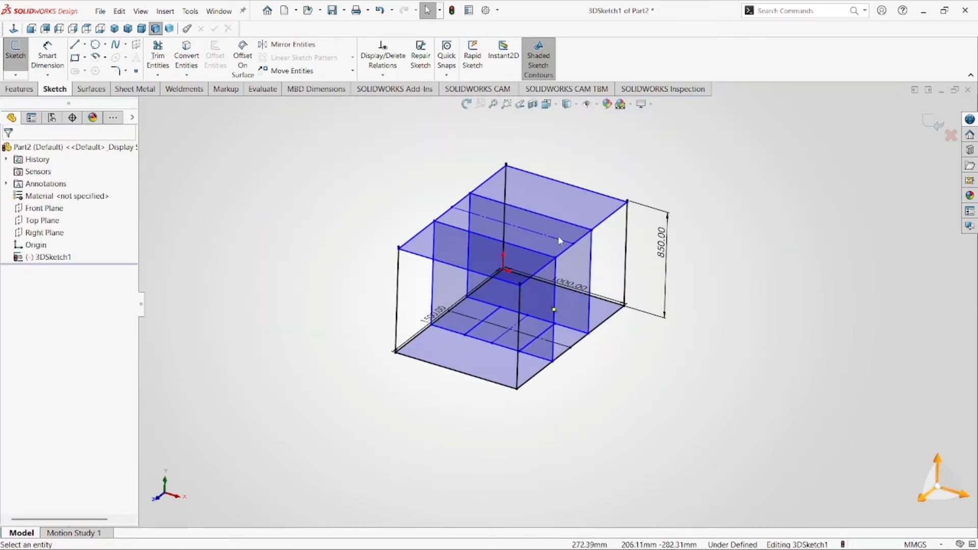
{"action": "scroll", "coordinate": [561, 236], "scroll_direction": "down", "scroll_amount": 5}
{"action": "scroll", "coordinate": [507, 296], "scroll_direction": "up", "scroll_amount": 3}
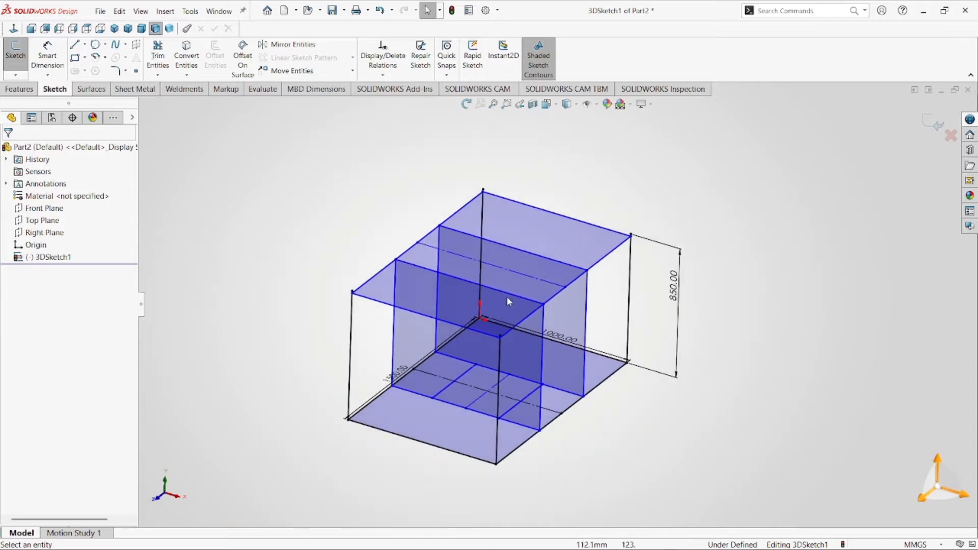
{"action": "left_click", "coordinate": [353, 71]}
{"action": "left_click", "coordinate": [283, 97]}
{"action": "scroll", "coordinate": [472, 393], "scroll_direction": "down", "scroll_amount": 3}
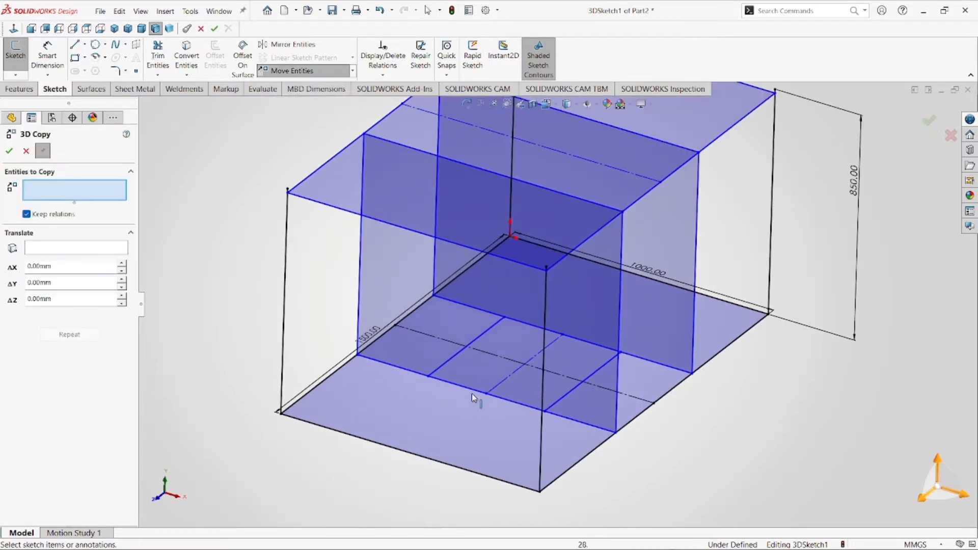
{"action": "left_click", "coordinate": [448, 362]}
{"action": "left_click", "coordinate": [556, 403]}
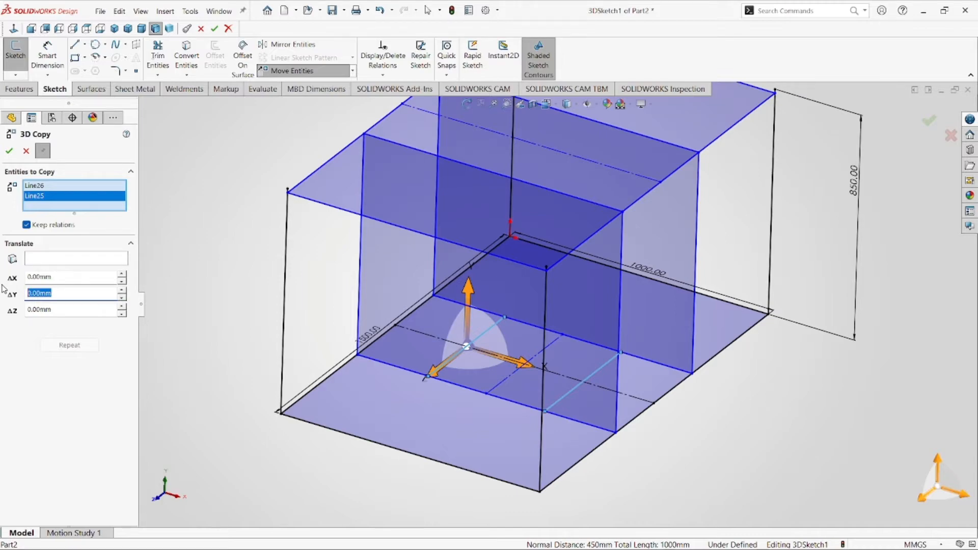
{"action": "key", "text": "Return"}
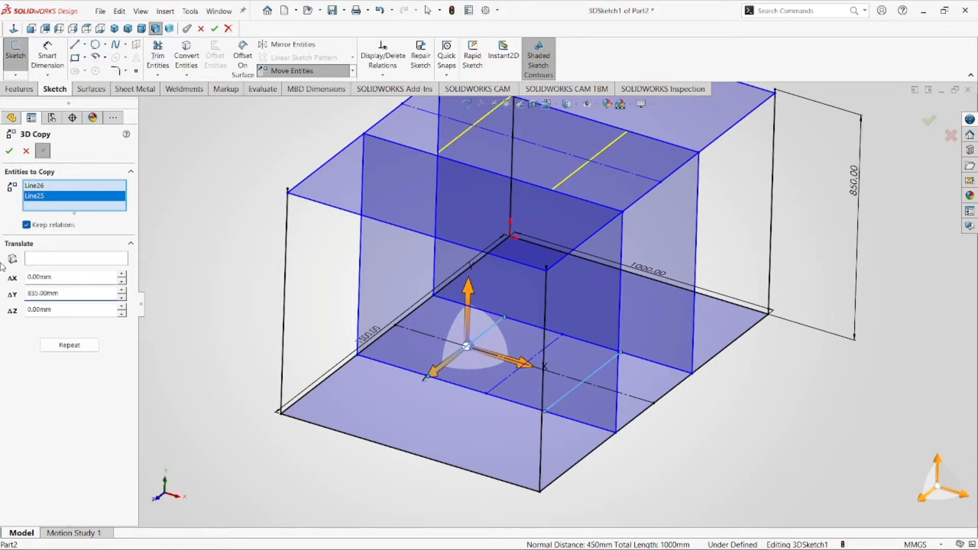
{"action": "left_click", "coordinate": [9, 151]}
{"action": "scroll", "coordinate": [469, 206], "scroll_direction": "up", "scroll_amount": 5}
{"action": "scroll", "coordinate": [601, 258], "scroll_direction": "down", "scroll_amount": 1}
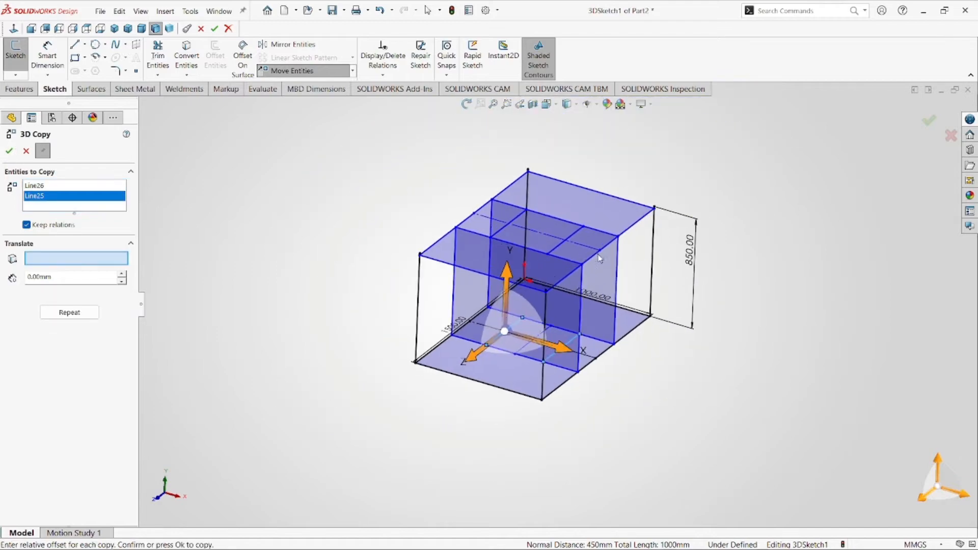
{"action": "mouse_move", "coordinate": [632, 285]}
{"action": "middle_mouse_down"}
{"action": "mouse_move", "coordinate": [662, 311]}
{"action": "mouse_move", "coordinate": [656, 321]}
{"action": "mouse_move", "coordinate": [460, 304]}
{"action": "mouse_move", "coordinate": [546, 275]}
{"action": "middle_mouse_up"}
{"action": "left_click", "coordinate": [25, 151]}
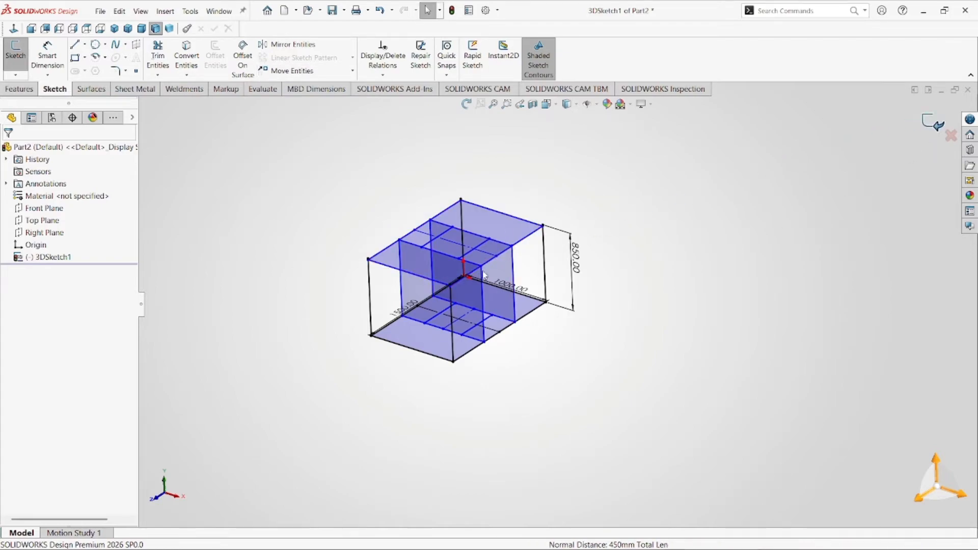
Exit the 3D sketch and switch to the weldment tools
{"action": "left_click", "coordinate": [935, 125]}
{"action": "left_click", "coordinate": [179, 89]}
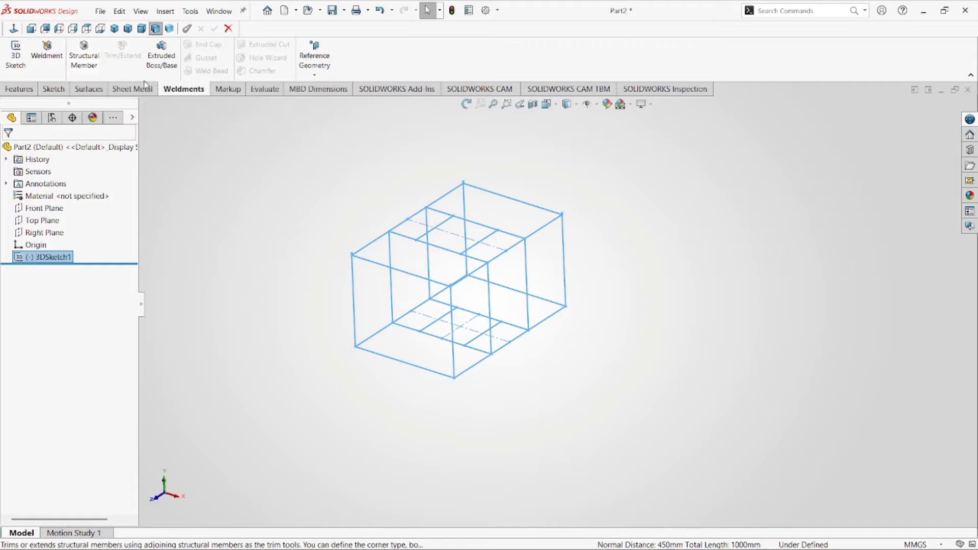
Start a Structural Member with the iso standard, square tube type and size 80 x 80 x 5
{"action": "left_click", "coordinate": [91, 66]}
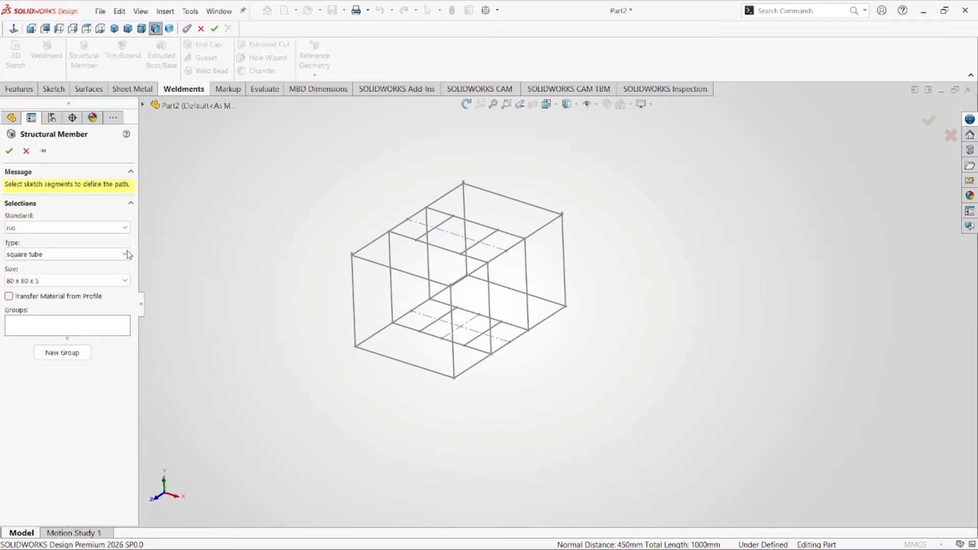
{"action": "left_click", "coordinate": [123, 229]}
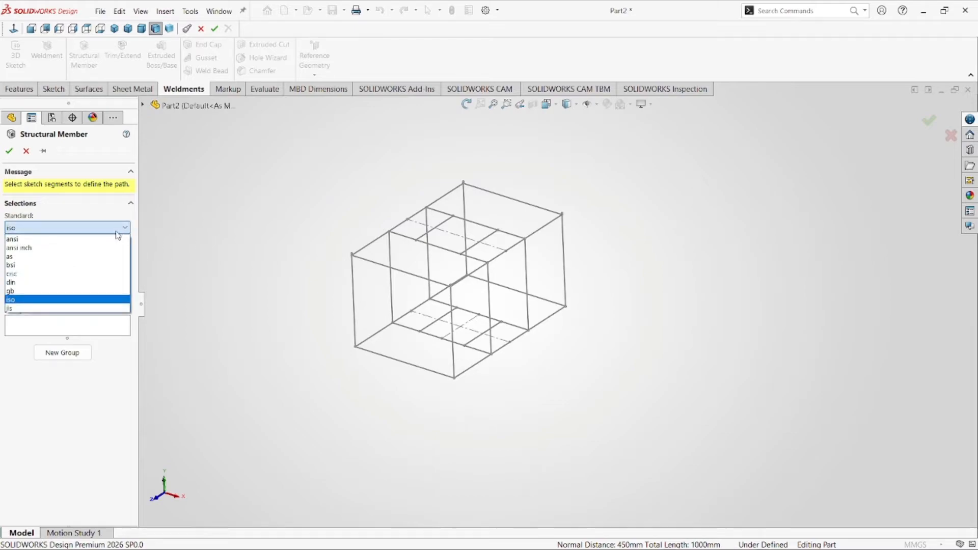
{"action": "left_click", "coordinate": [72, 299]}
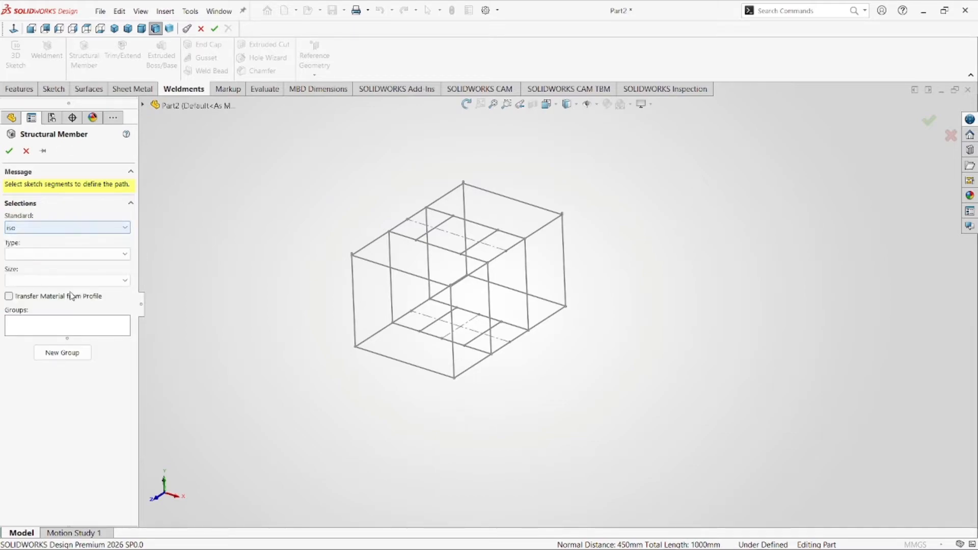
{"action": "left_click", "coordinate": [126, 255]}
{"action": "left_click", "coordinate": [84, 310]}
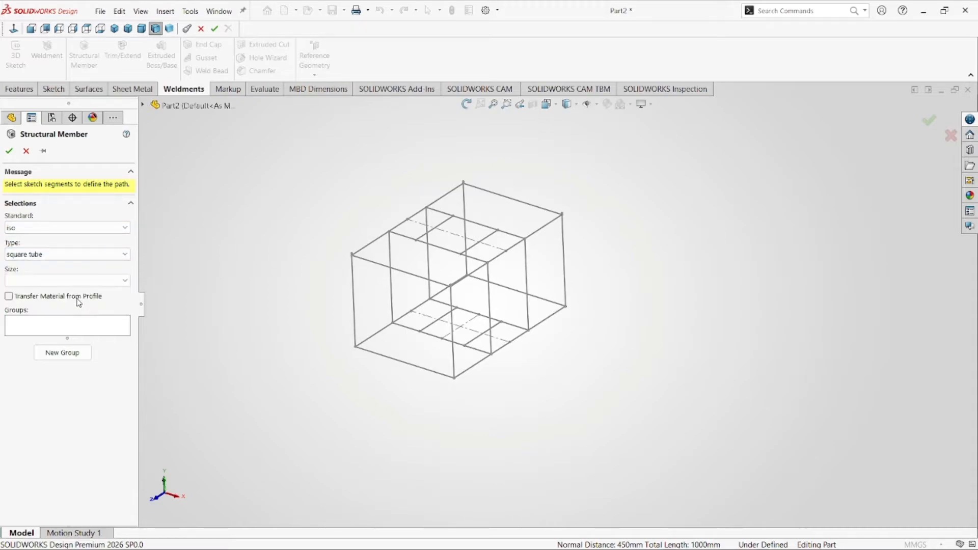
{"action": "left_click", "coordinate": [123, 280]}
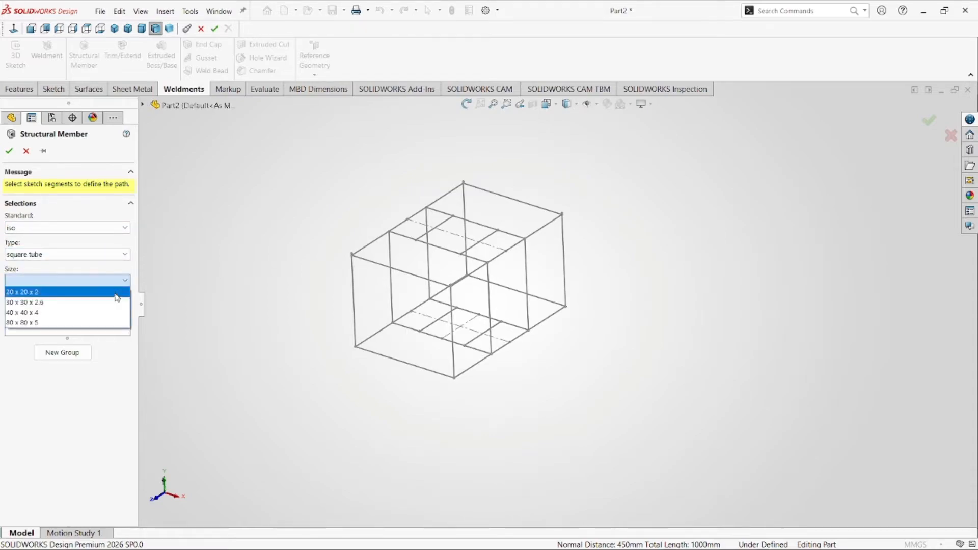
{"action": "left_click", "coordinate": [106, 322]}
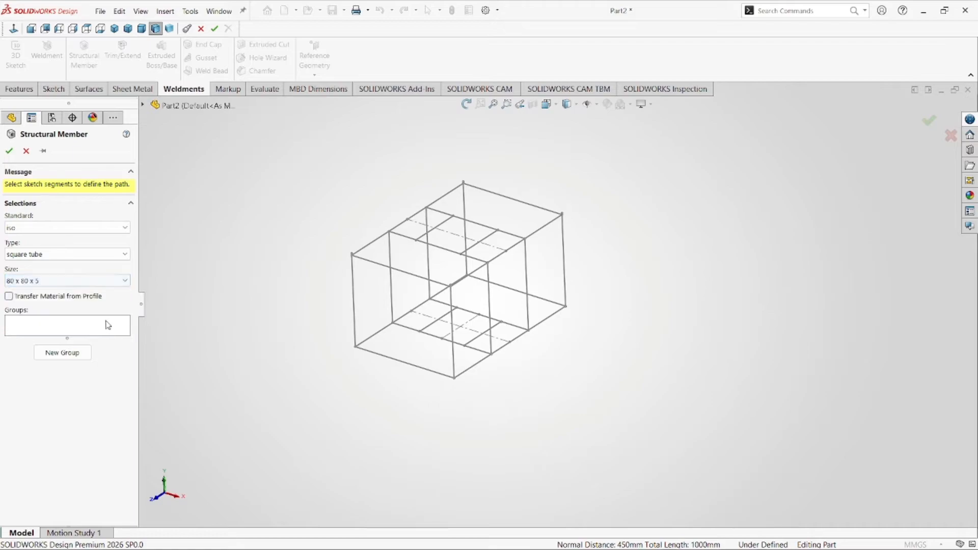
Assign the four outer lines of the base rectangle to the first structural member group
{"action": "left_click", "coordinate": [73, 329]}
{"action": "middle_click_drag", "start_coordinate": [472, 294], "coordinate": [470, 344]}
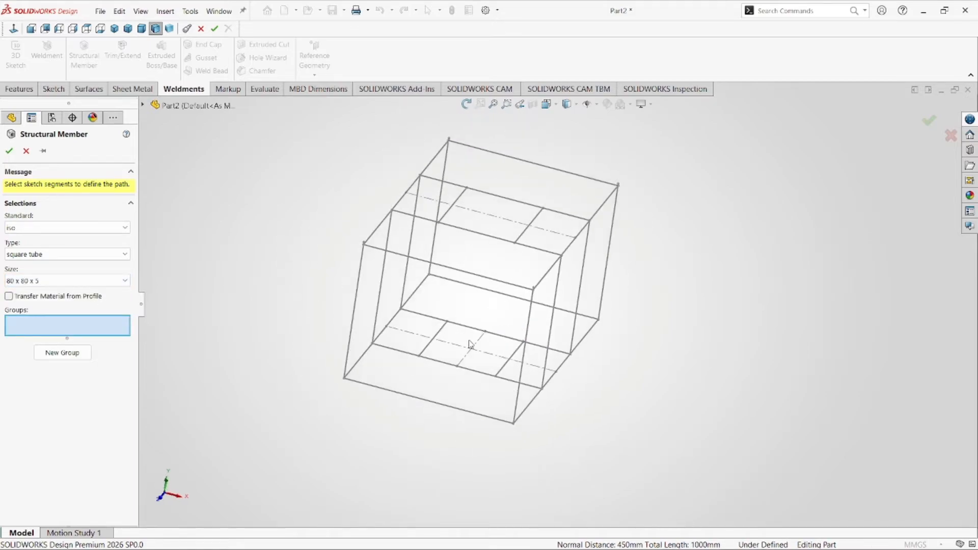
{"action": "left_click", "coordinate": [406, 399]}
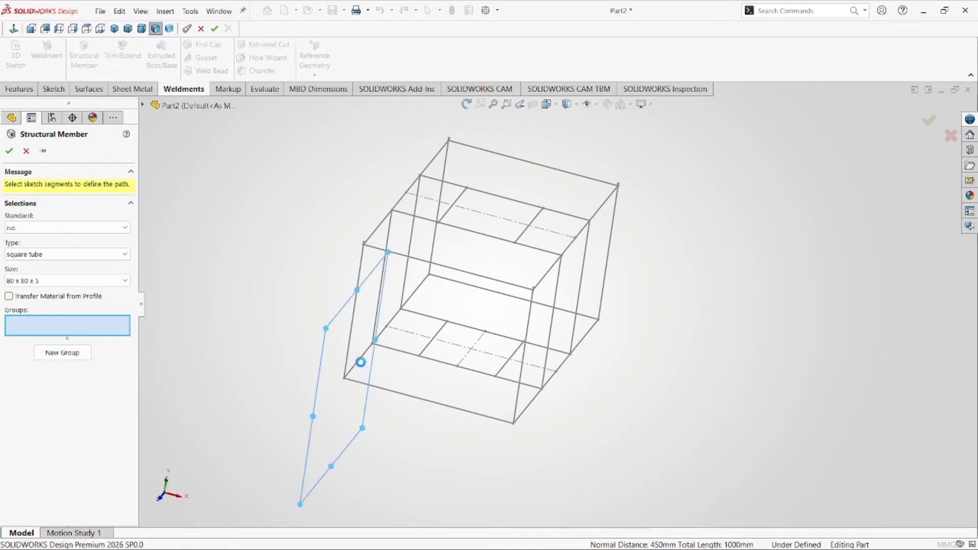
{"action": "left_click", "coordinate": [362, 361]}
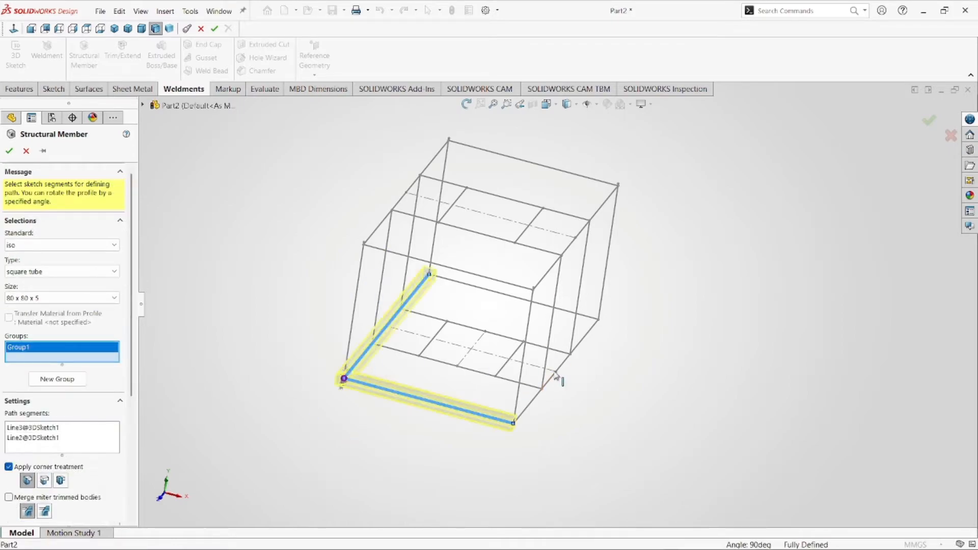
{"action": "left_click", "coordinate": [550, 381]}
{"action": "left_click", "coordinate": [567, 313]}
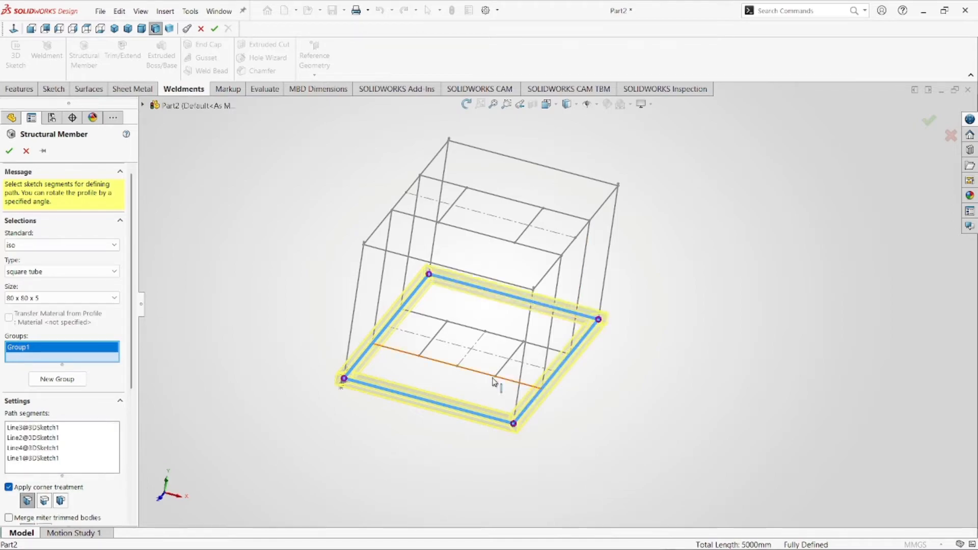
Relocate the base group's tube profile to a corner pierce point so the tubes lie inside the sketch rectangle
{"action": "scroll", "coordinate": [493, 383], "scroll_direction": "up", "scroll_amount": 2}
{"action": "middle_click_drag", "start_coordinate": [490, 376], "coordinate": [464, 350]}
{"action": "scroll", "coordinate": [421, 374], "scroll_direction": "down", "scroll_amount": 2}
{"action": "scroll", "coordinate": [117, 451], "scroll_direction": "down", "scroll_amount": 6}
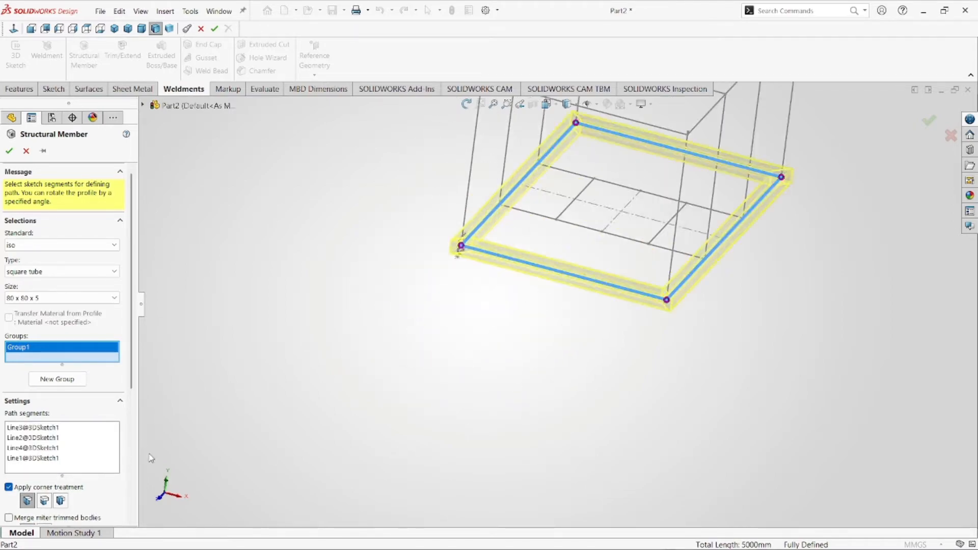
{"action": "scroll", "coordinate": [145, 454], "scroll_direction": "up", "scroll_amount": 10}
{"action": "scroll", "coordinate": [709, 214], "scroll_direction": "down", "scroll_amount": 5}
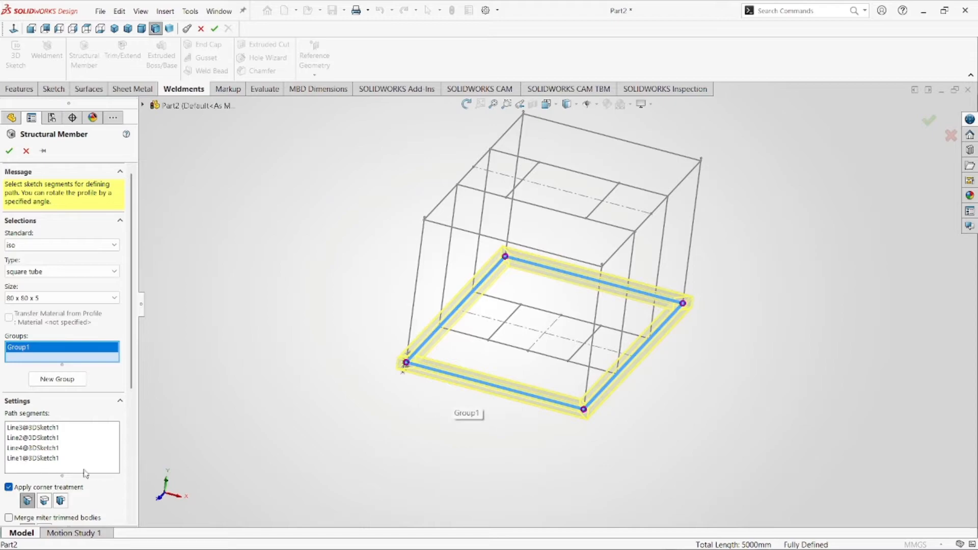
{"action": "scroll", "coordinate": [85, 473], "scroll_direction": "down", "scroll_amount": 5}
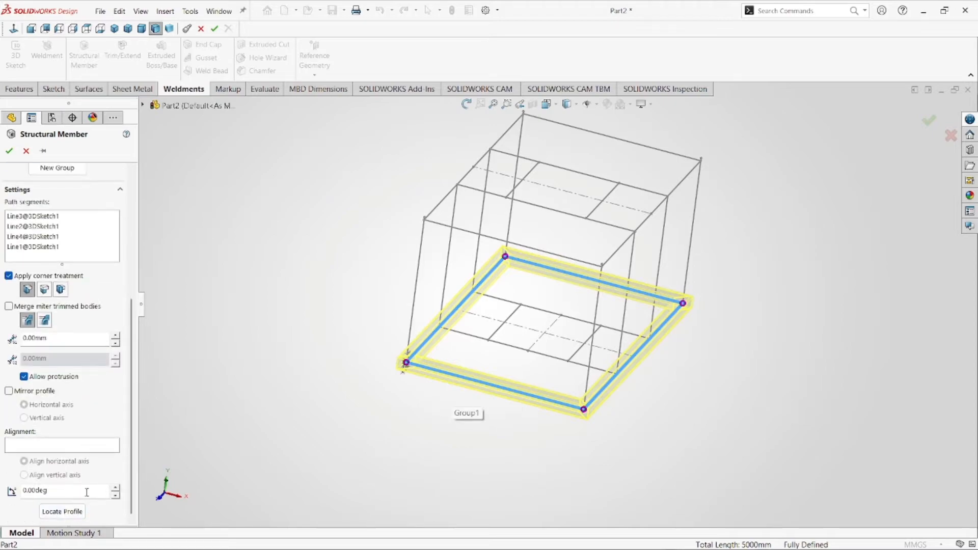
{"action": "left_click", "coordinate": [74, 513]}
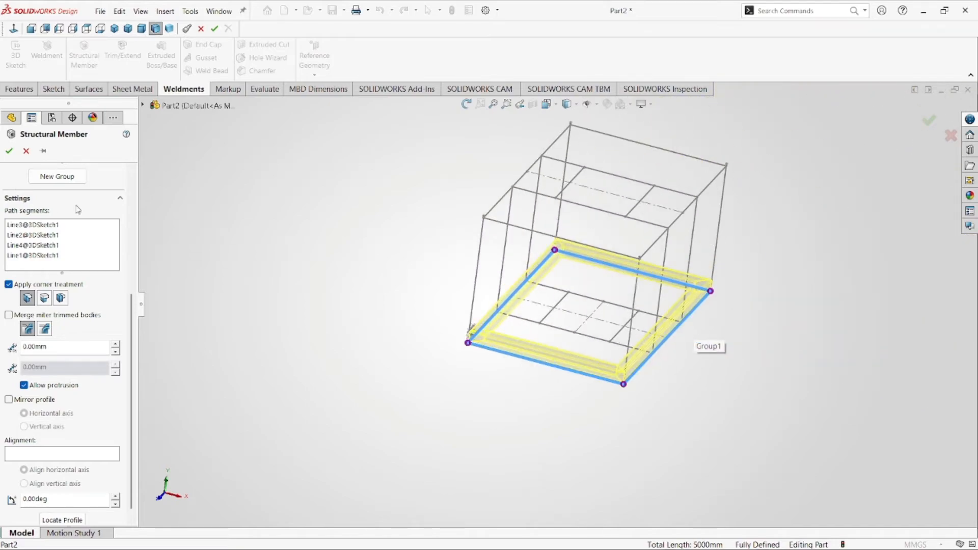
Add the front-left vertical corner line as a new group and locate its profile by the outer front-left corner point
{"action": "scroll", "coordinate": [122, 261], "scroll_direction": "up", "scroll_amount": 5}
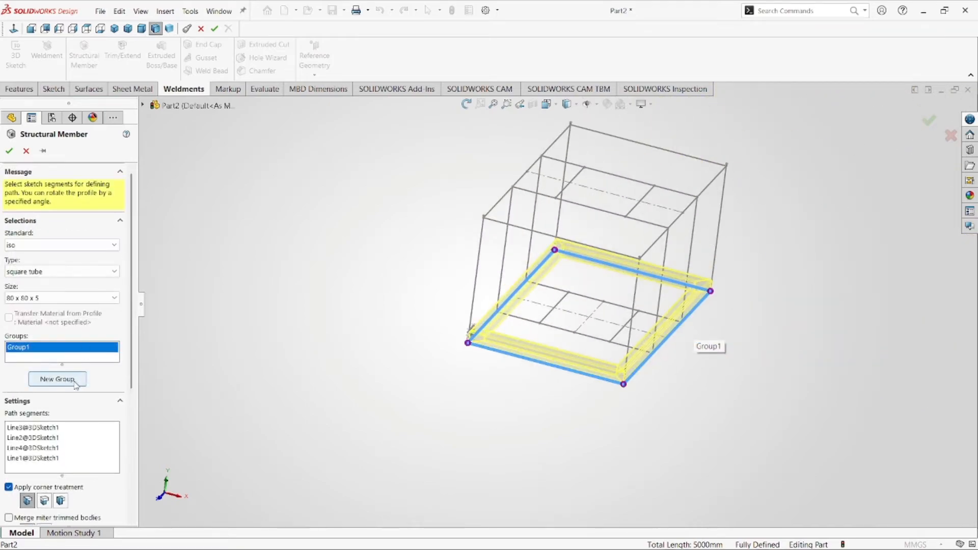
{"action": "left_click", "coordinate": [57, 380]}
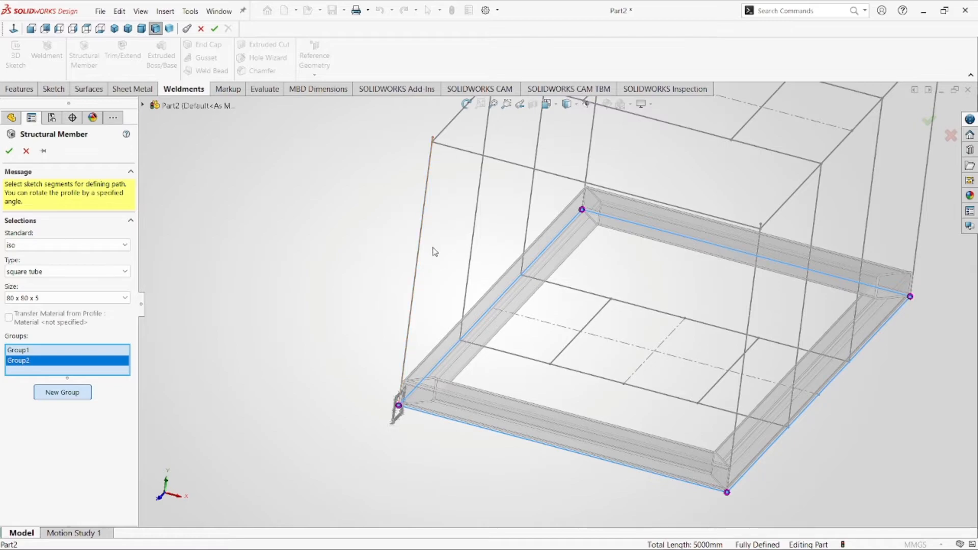
{"action": "scroll", "coordinate": [434, 248], "scroll_direction": "up", "scroll_amount": 2}
{"action": "left_click", "coordinate": [467, 257]}
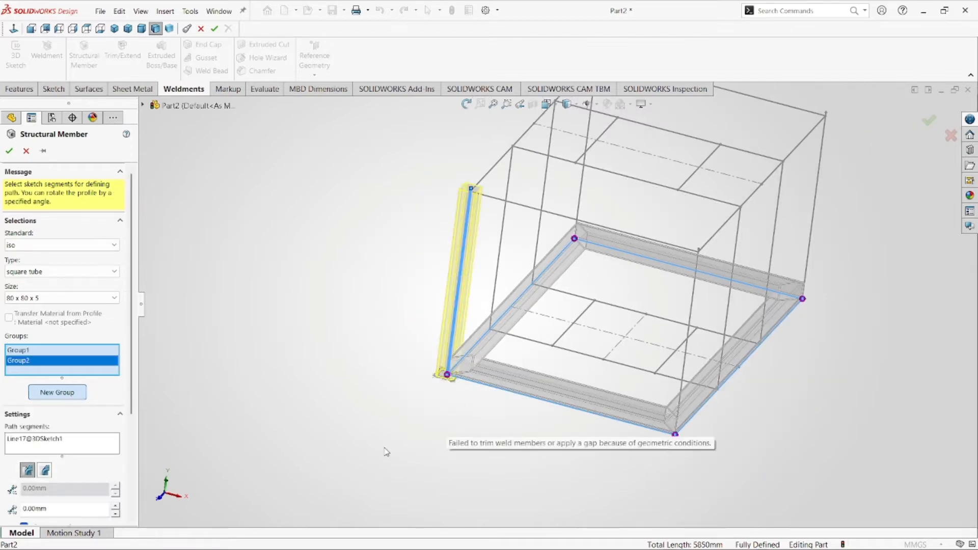
{"action": "scroll", "coordinate": [143, 447], "scroll_direction": "down", "scroll_amount": 6}
{"action": "scroll", "coordinate": [478, 334], "scroll_direction": "up", "scroll_amount": 12}
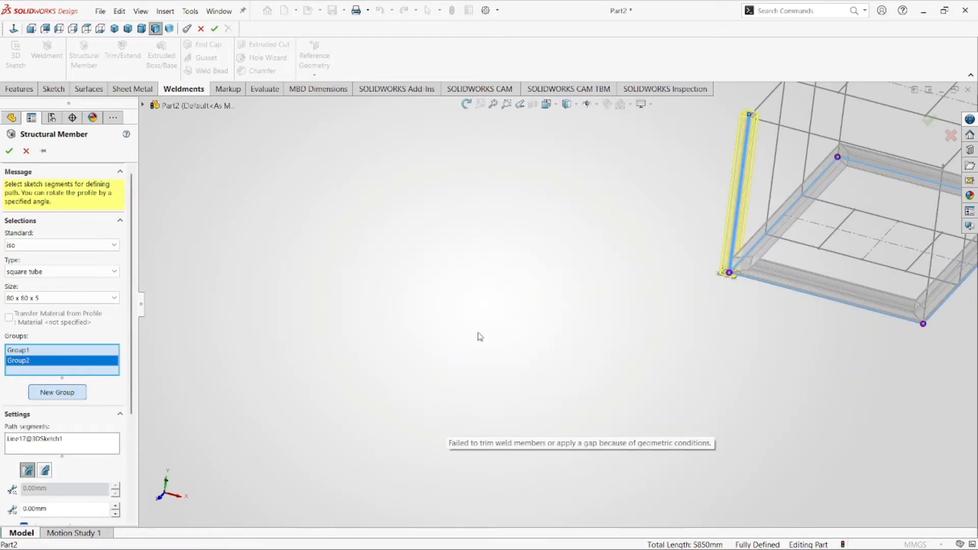
{"action": "scroll", "coordinate": [707, 278], "scroll_direction": "down", "scroll_amount": 5}
{"action": "scroll", "coordinate": [122, 489], "scroll_direction": "down", "scroll_amount": 3}
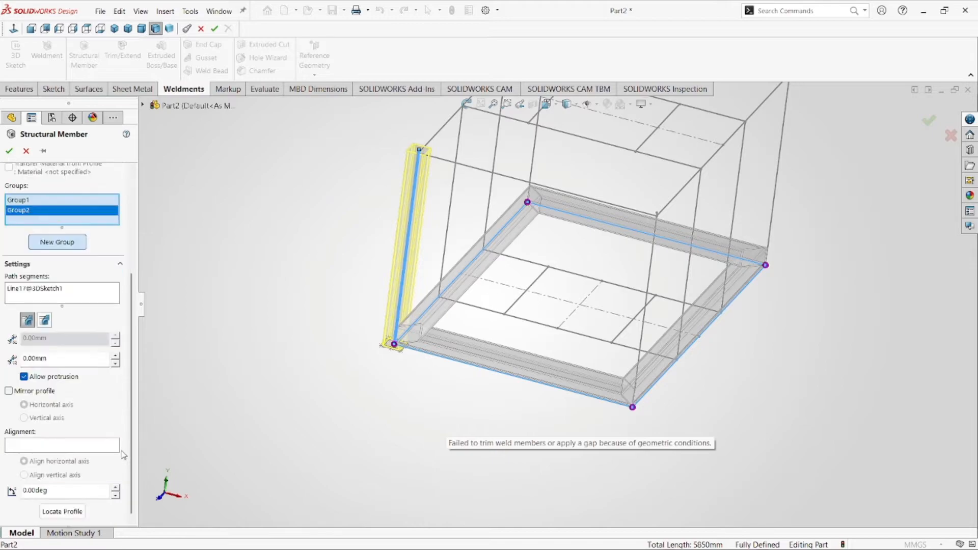
{"action": "left_click", "coordinate": [84, 516]}
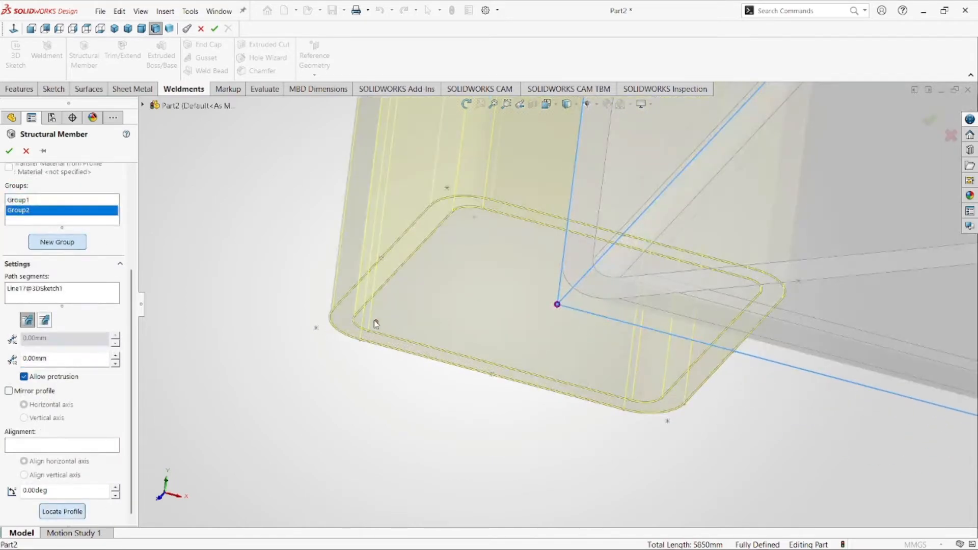
{"action": "left_click", "coordinate": [316, 329]}
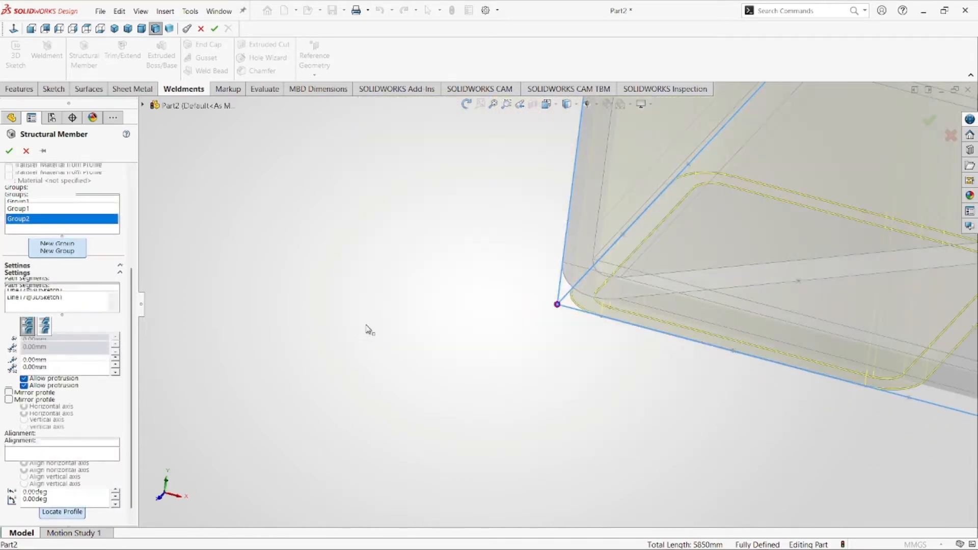
Add the front-right vertical corner line as a new group and locate its profile by the outer front-right corner point
{"action": "scroll", "coordinate": [761, 272], "scroll_direction": "down", "scroll_amount": 2}
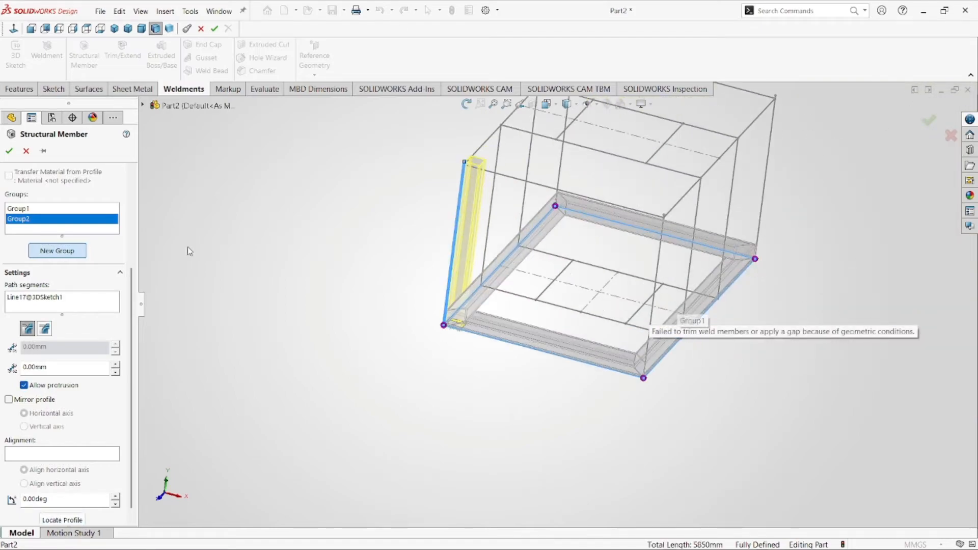
{"action": "left_click", "coordinate": [69, 255]}
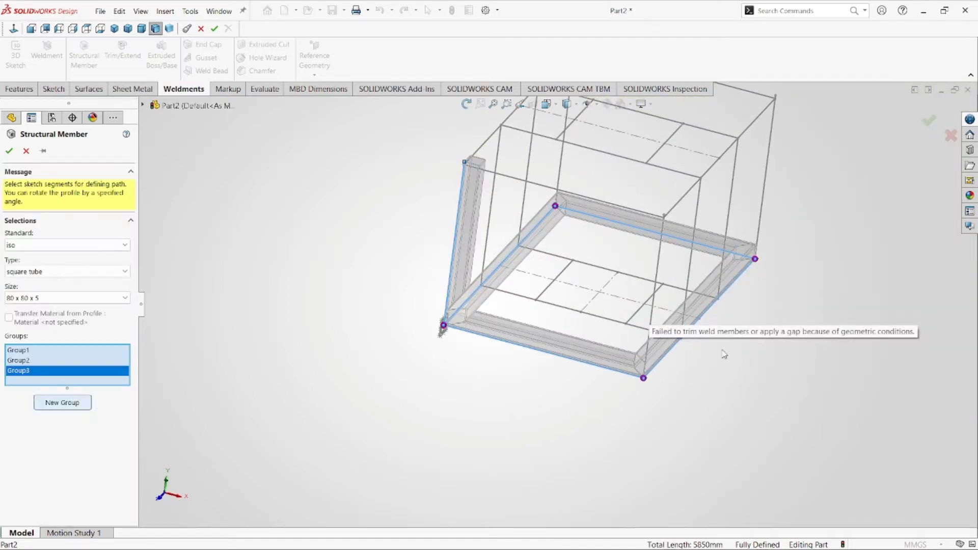
{"action": "left_click", "coordinate": [660, 260]}
{"action": "scroll", "coordinate": [133, 447], "scroll_direction": "down", "scroll_amount": 5}
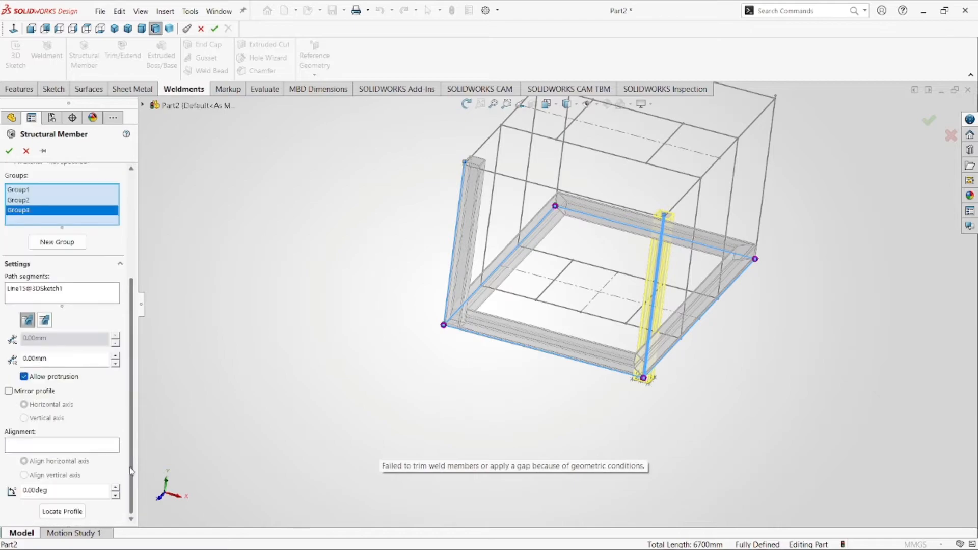
{"action": "left_click", "coordinate": [62, 511]}
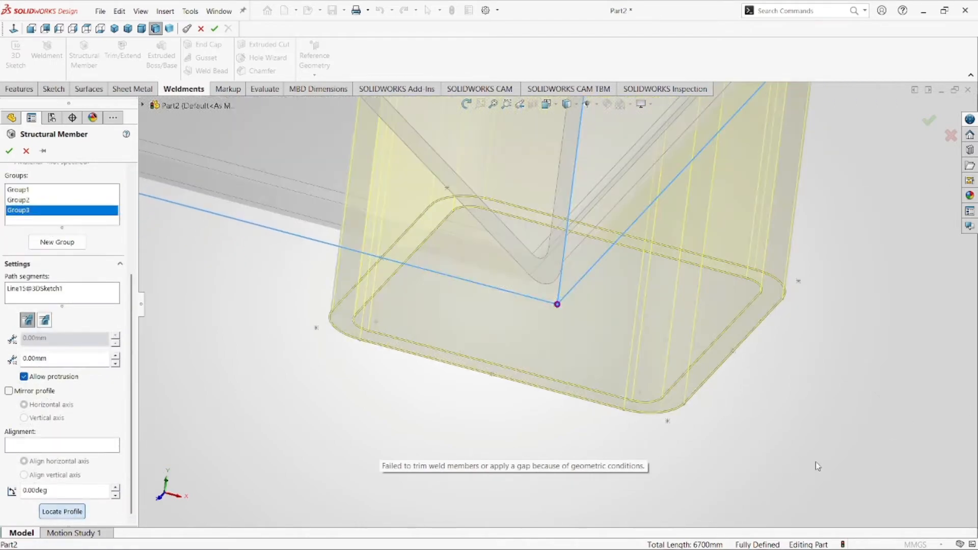
{"action": "left_click", "coordinate": [667, 408]}
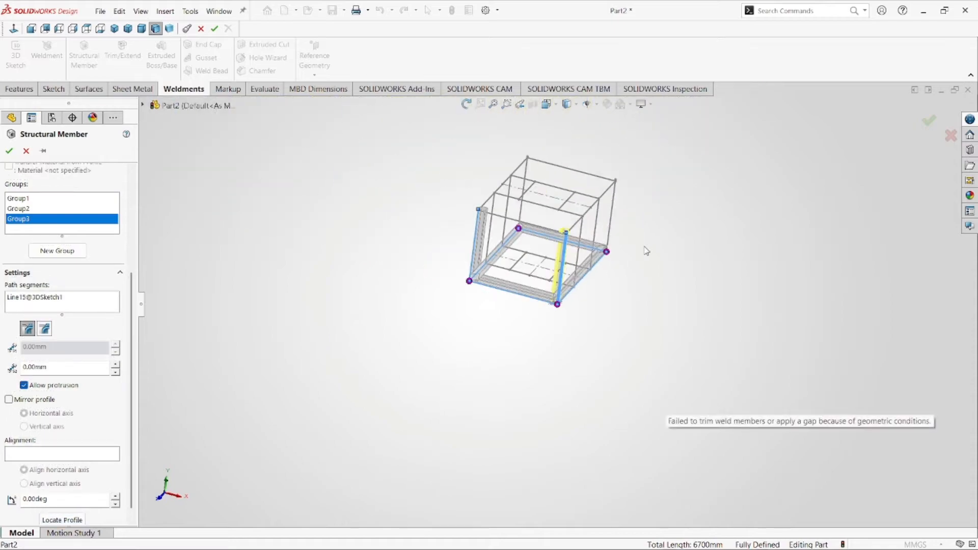
Add the rear-right vertical corner line as a new group and locate its profile by the outer rear-right corner point
{"action": "scroll", "coordinate": [597, 209], "scroll_direction": "down", "scroll_amount": 2}
{"action": "left_click", "coordinate": [58, 251]}
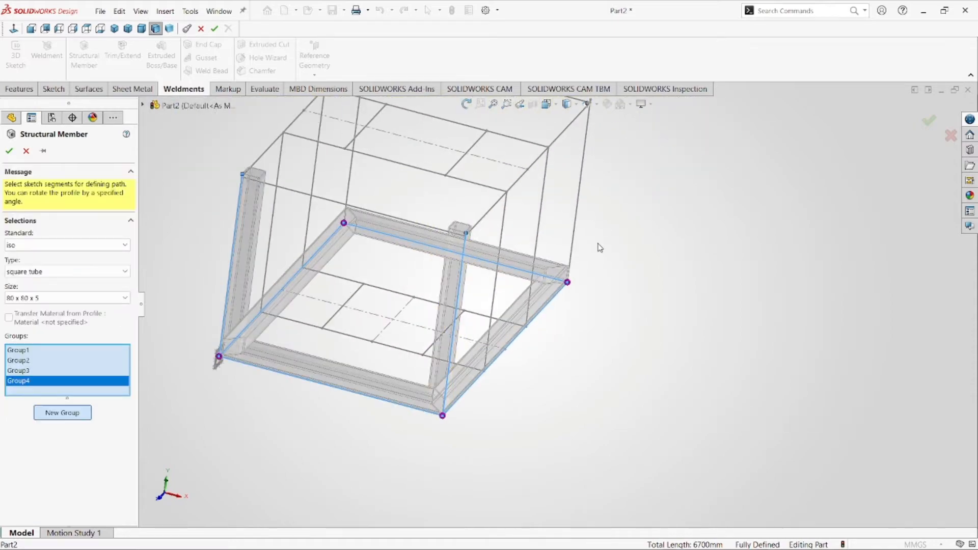
{"action": "left_click", "coordinate": [577, 235]}
{"action": "left_click_drag", "start_coordinate": [132, 394], "coordinate": [132, 434]}
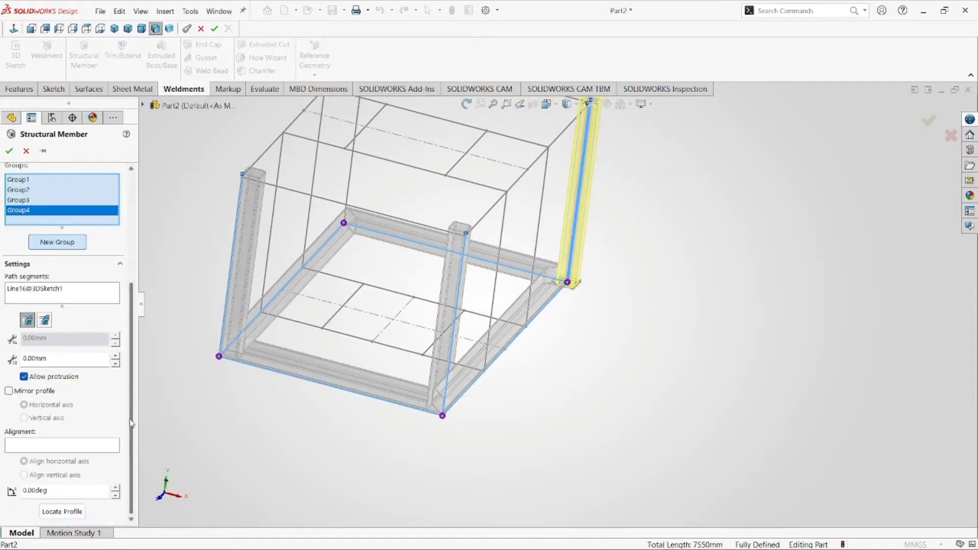
{"action": "left_click", "coordinate": [86, 508]}
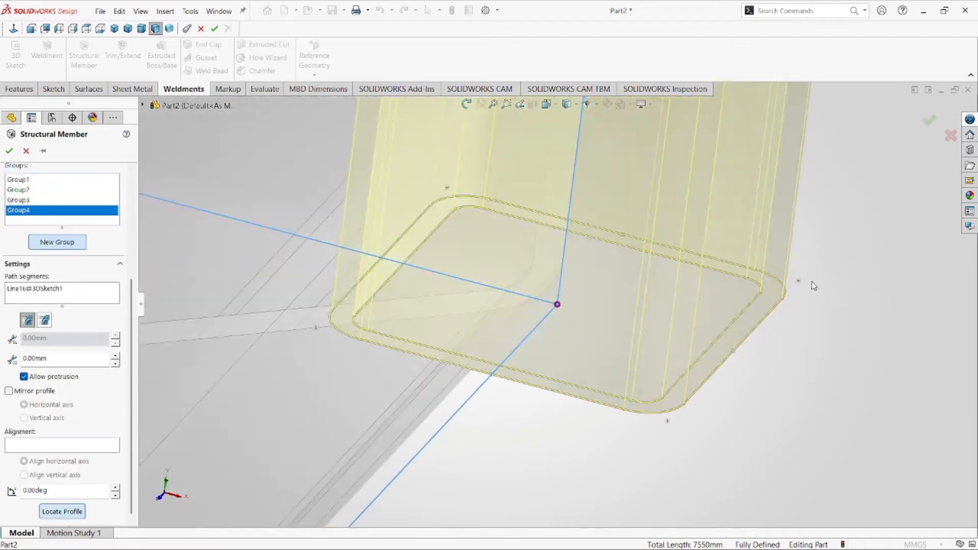
{"action": "left_click", "coordinate": [800, 281]}
Add the rear-left vertical corner line as a new group and locate its profile by the outer rear-left corner point
{"action": "scroll", "coordinate": [704, 326], "scroll_direction": "up", "scroll_amount": 14}
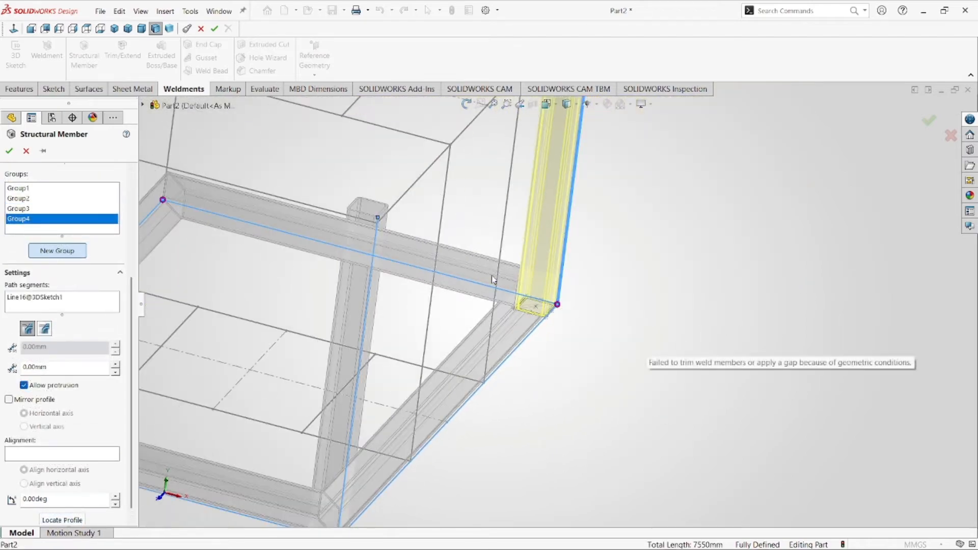
{"action": "scroll", "coordinate": [482, 203], "scroll_direction": "down", "scroll_amount": 2}
{"action": "left_click", "coordinate": [68, 251]}
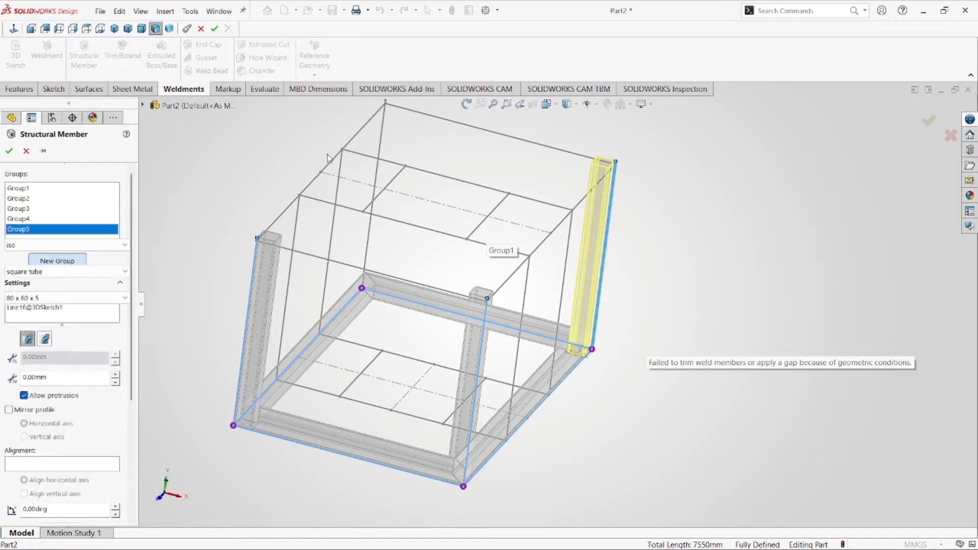
{"action": "left_click", "coordinate": [385, 135]}
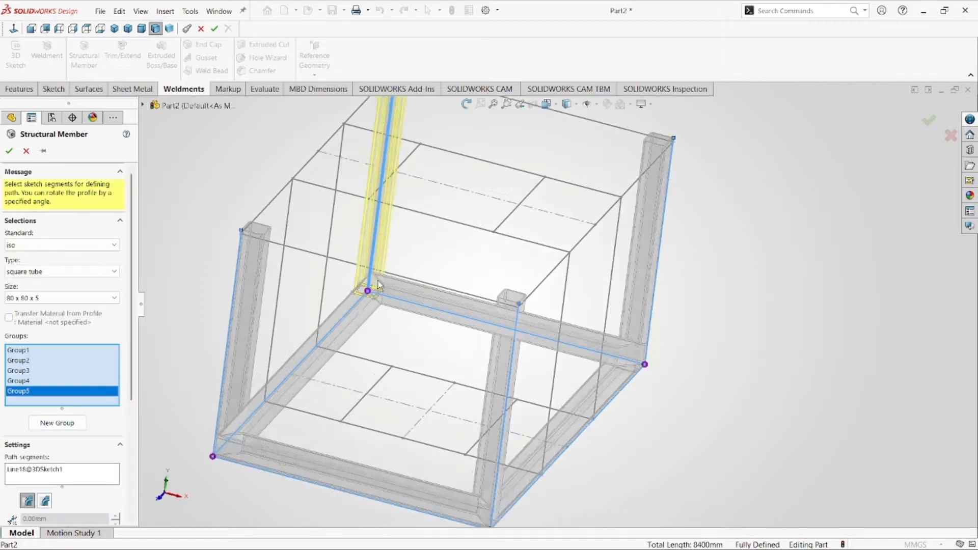
{"action": "scroll", "coordinate": [366, 286], "scroll_direction": "down", "scroll_amount": 6}
{"action": "scroll", "coordinate": [98, 439], "scroll_direction": "down", "scroll_amount": 3}
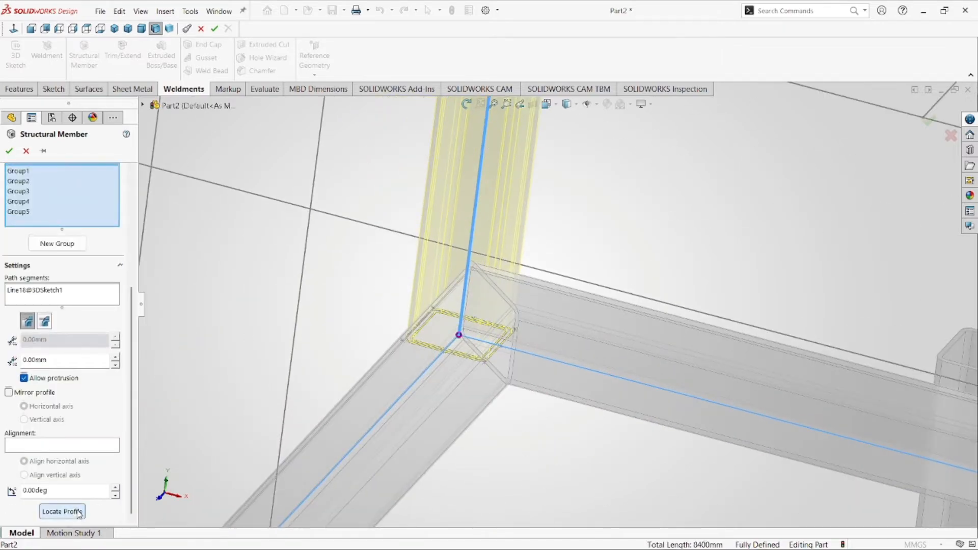
{"action": "scroll", "coordinate": [433, 331], "scroll_direction": "down", "scroll_amount": 8}
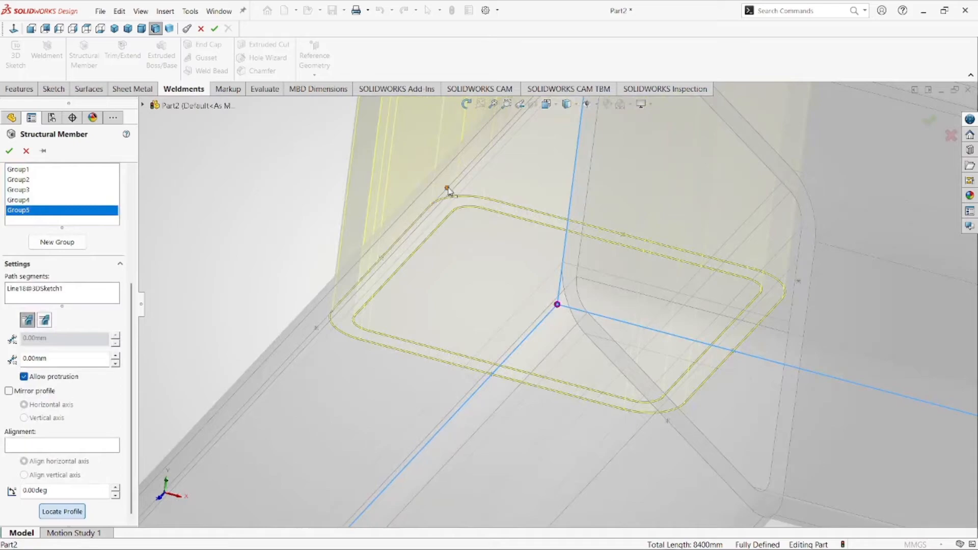
{"action": "scroll", "coordinate": [454, 194], "scroll_direction": "up", "scroll_amount": 10}
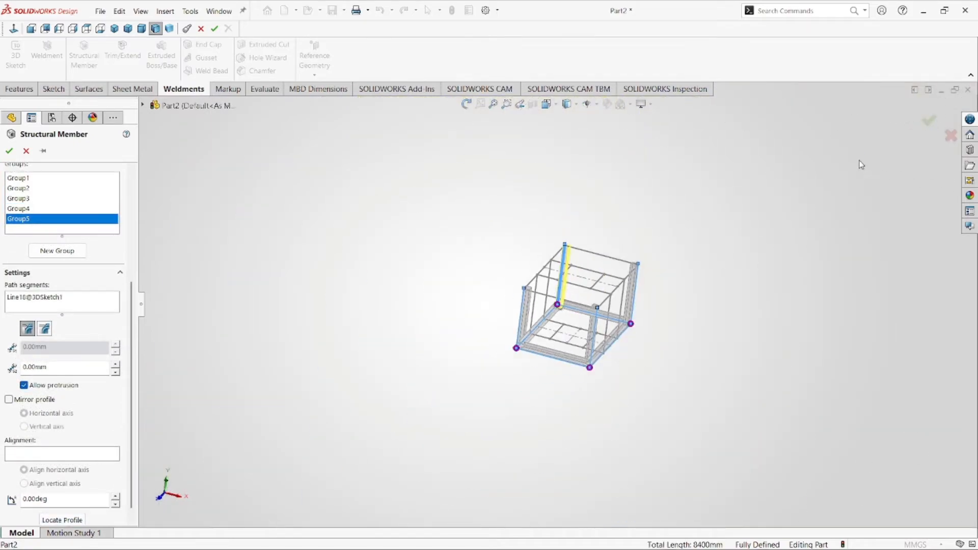
Add the four outer perimeter lines of the upper rectangle as a new structural member group
{"action": "left_click", "coordinate": [82, 256]}
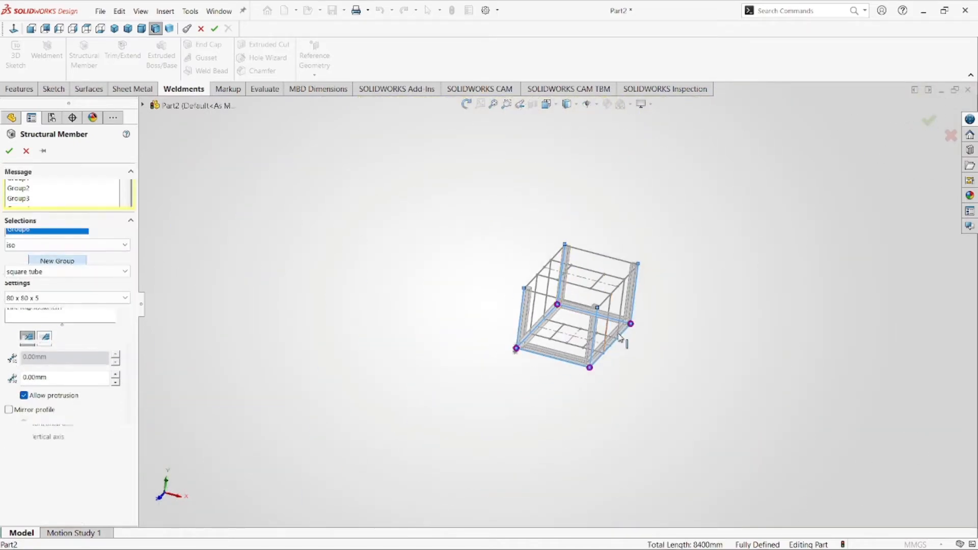
{"action": "scroll", "coordinate": [597, 345], "scroll_direction": "down", "scroll_amount": 5}
{"action": "scroll", "coordinate": [576, 263], "scroll_direction": "down", "scroll_amount": 2}
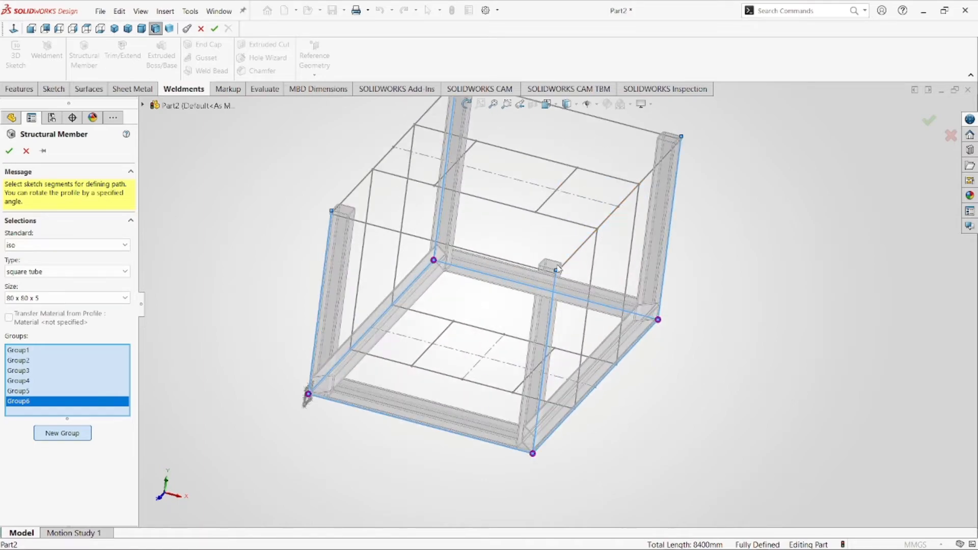
{"action": "left_click", "coordinate": [445, 248]}
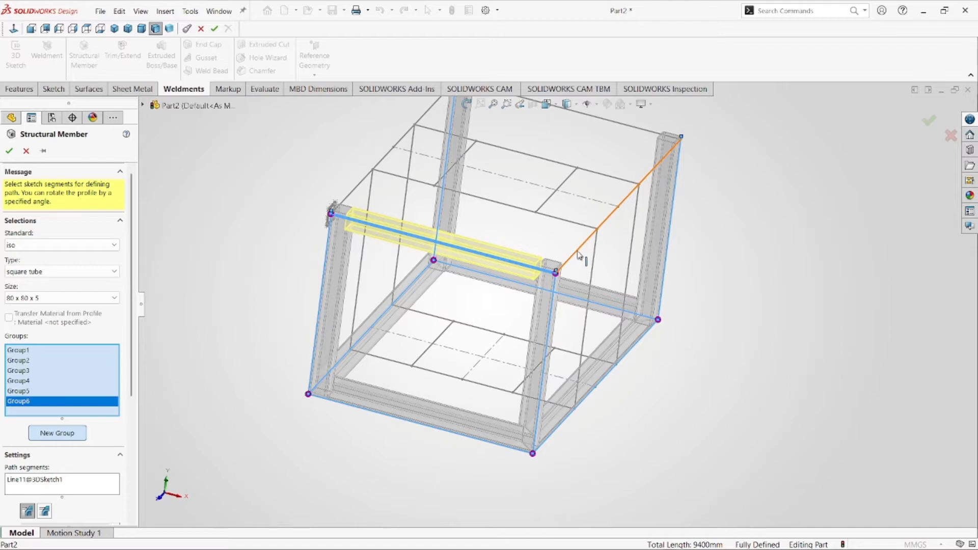
{"action": "left_click", "coordinate": [579, 254]}
{"action": "scroll", "coordinate": [614, 185], "scroll_direction": "up", "scroll_amount": 3}
{"action": "left_click", "coordinate": [635, 188]}
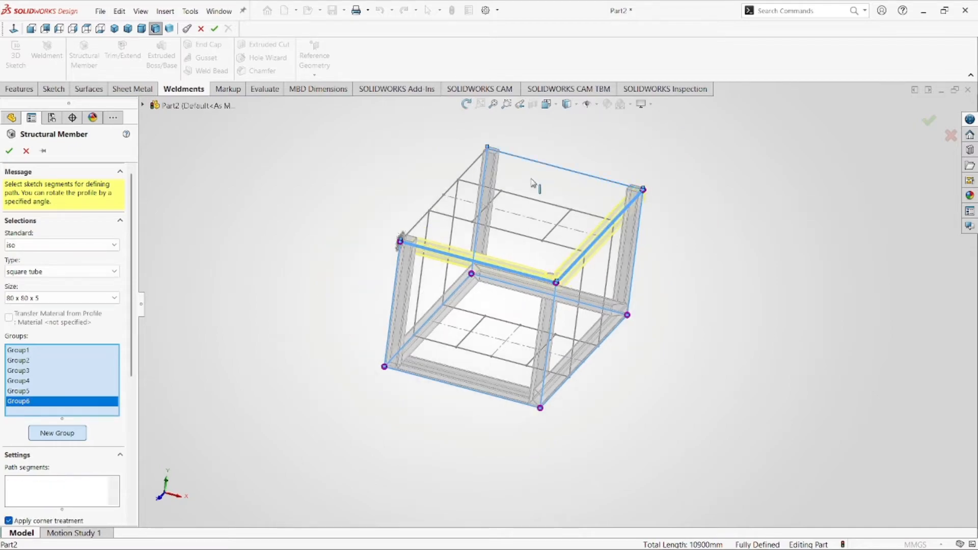
{"action": "left_click", "coordinate": [465, 177]}
{"action": "scroll", "coordinate": [591, 302], "scroll_direction": "down", "scroll_amount": 3}
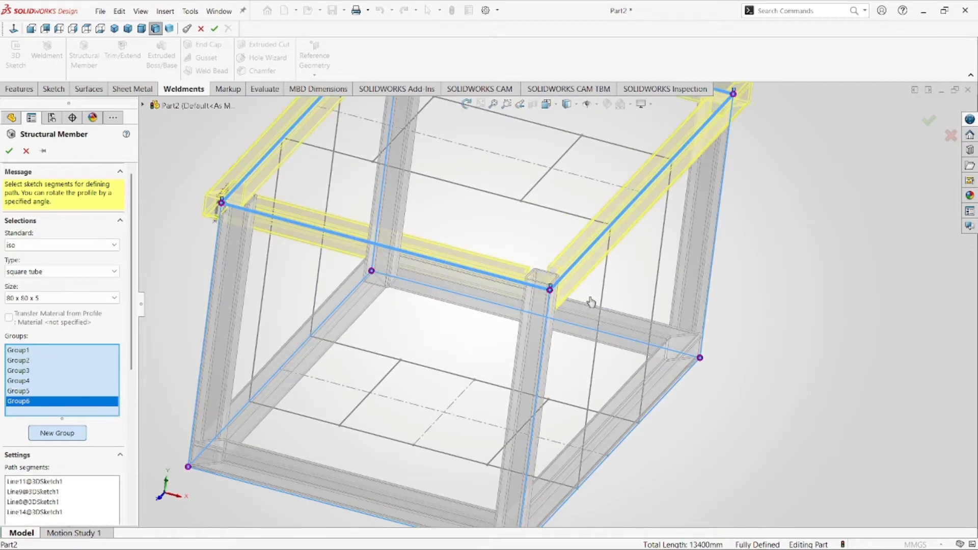
Locate the upper perimeter group's profile by its outer upper corner point
{"action": "key", "text": "f"}
{"action": "scroll", "coordinate": [123, 467], "scroll_direction": "down", "scroll_amount": 5}
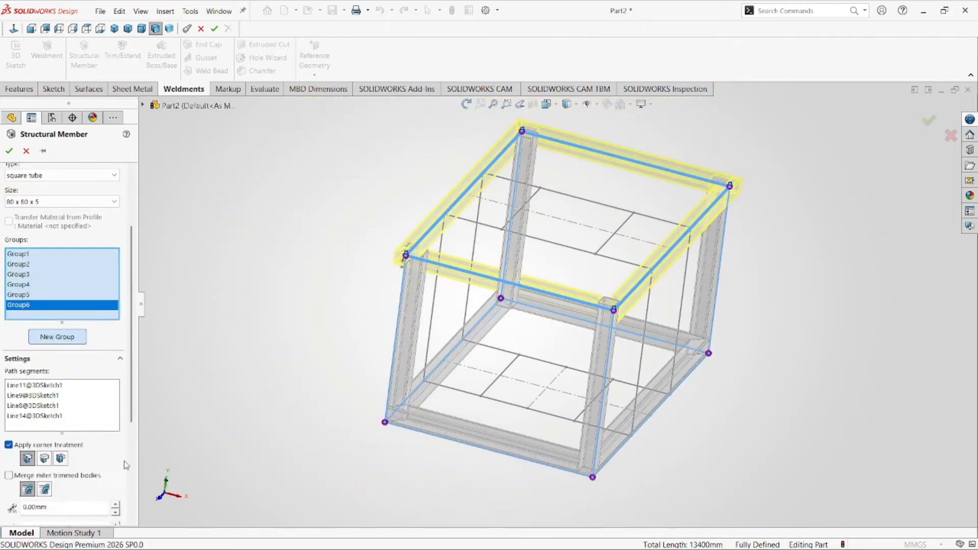
{"action": "left_click", "coordinate": [71, 512]}
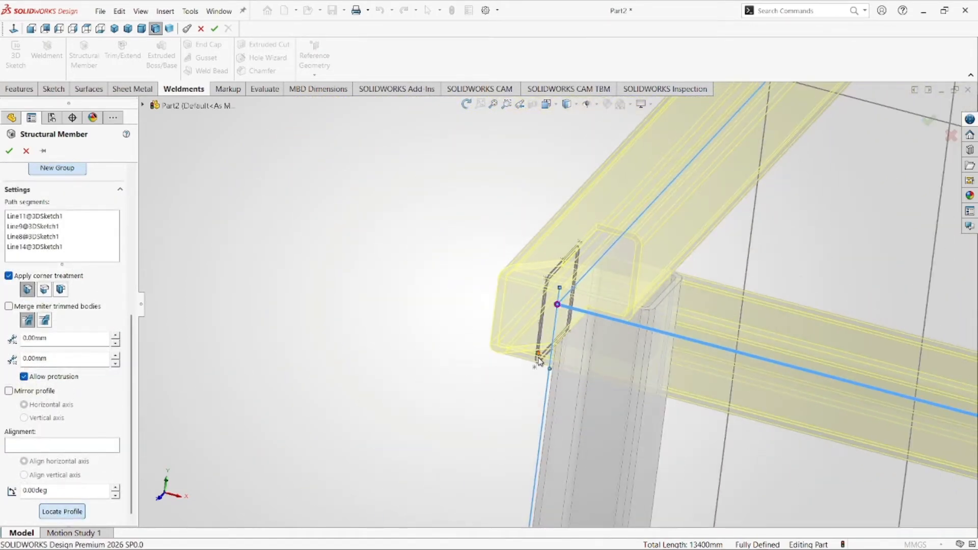
{"action": "scroll", "coordinate": [549, 365], "scroll_direction": "down", "scroll_amount": 6}
{"action": "scroll", "coordinate": [545, 352], "scroll_direction": "up", "scroll_amount": 6}
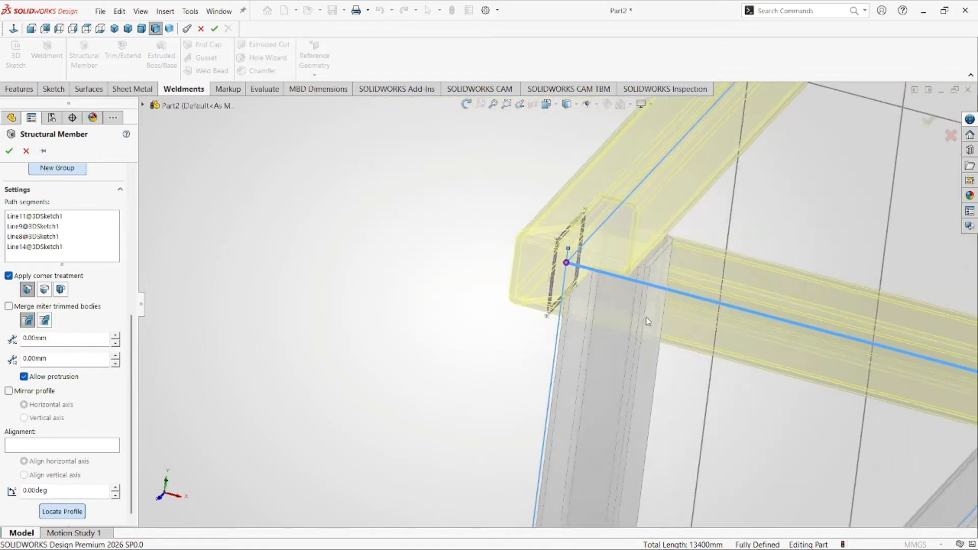
{"action": "scroll", "coordinate": [646, 305], "scroll_direction": "up", "scroll_amount": 6}
{"action": "scroll", "coordinate": [716, 168], "scroll_direction": "down", "scroll_amount": 7}
{"action": "scroll", "coordinate": [509, 205], "scroll_direction": "up", "scroll_amount": 5}
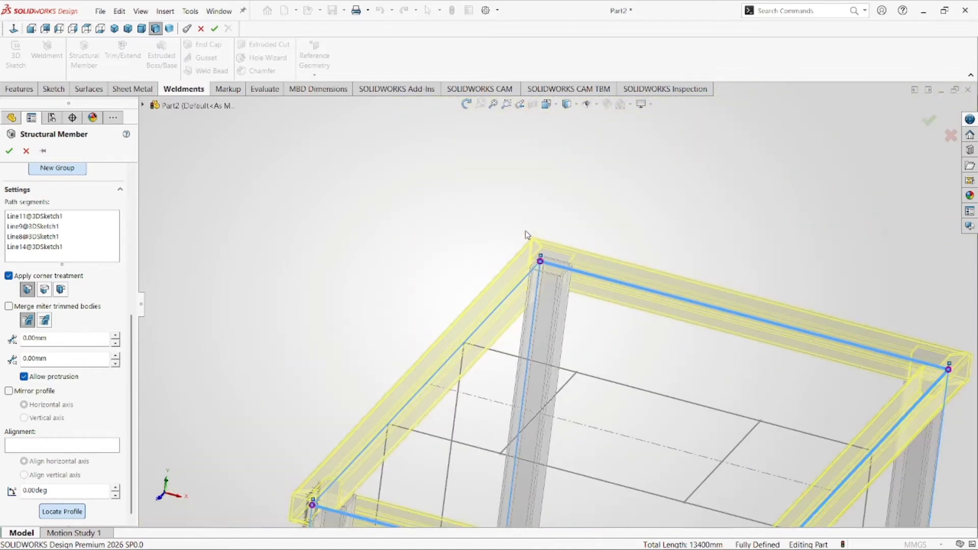
{"action": "left_click", "coordinate": [467, 104]}
{"action": "left_click_drag", "start_coordinate": [483, 372], "coordinate": [397, 398]}
{"action": "scroll", "coordinate": [378, 216], "scroll_direction": "down", "scroll_amount": 6}
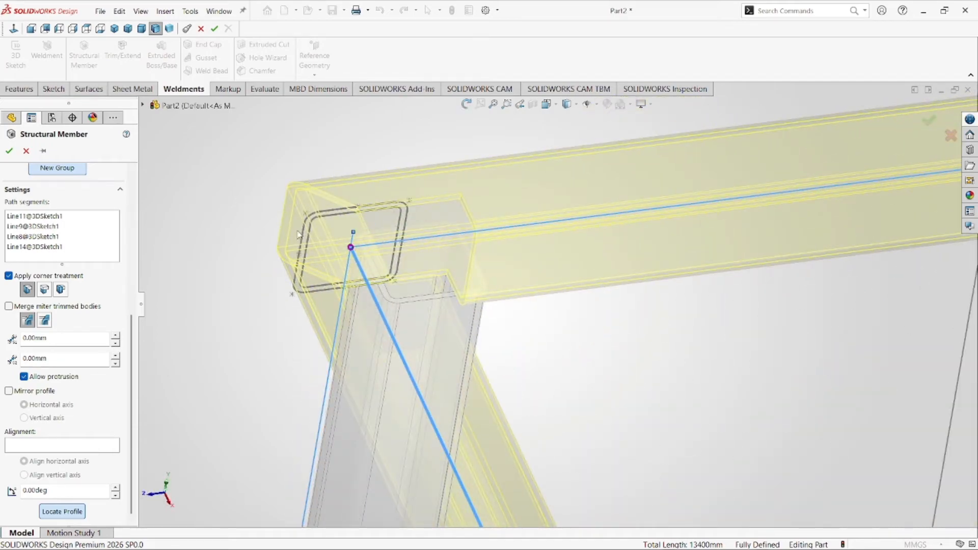
{"action": "scroll", "coordinate": [326, 241], "scroll_direction": "down", "scroll_amount": 5}
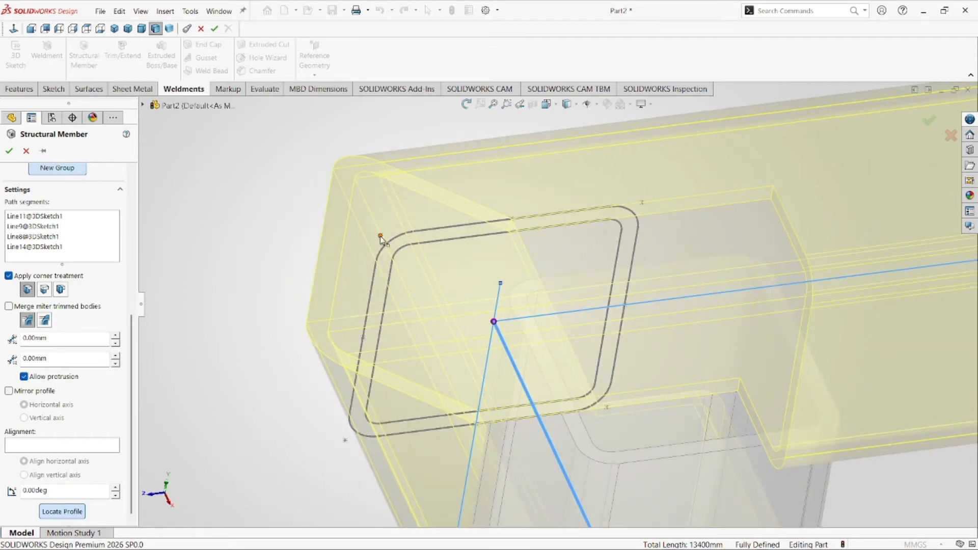
{"action": "left_click", "coordinate": [382, 237]}
{"action": "scroll", "coordinate": [593, 343], "scroll_direction": "up", "scroll_amount": 10}
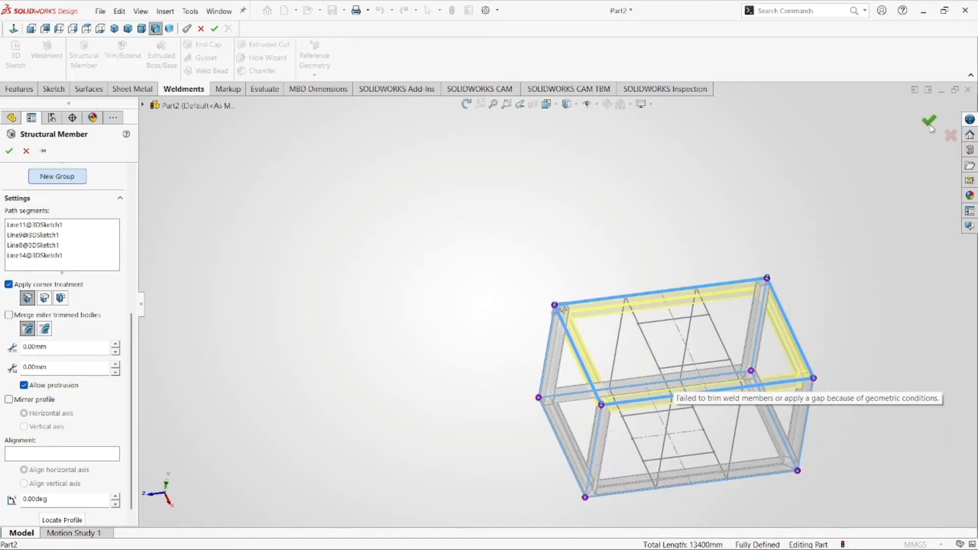
Add the two intermediate vertical lines on the frame's right side as a new group
{"action": "left_click", "coordinate": [467, 104]}
{"action": "left_click_drag", "start_coordinate": [611, 389], "coordinate": [691, 318]}
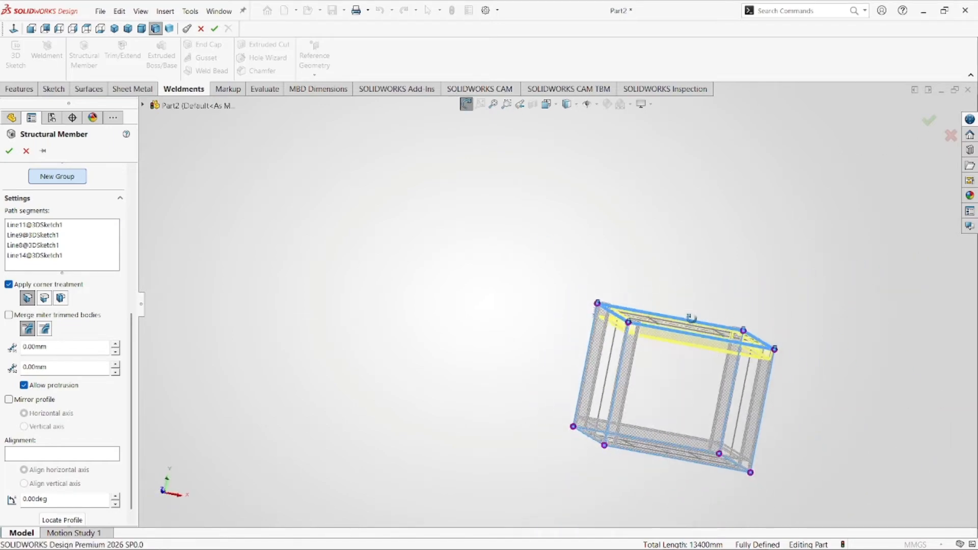
{"action": "middle_click_drag", "start_coordinate": [691, 318], "coordinate": [650, 357]}
{"action": "scroll", "coordinate": [663, 359], "scroll_direction": "down", "scroll_amount": 5}
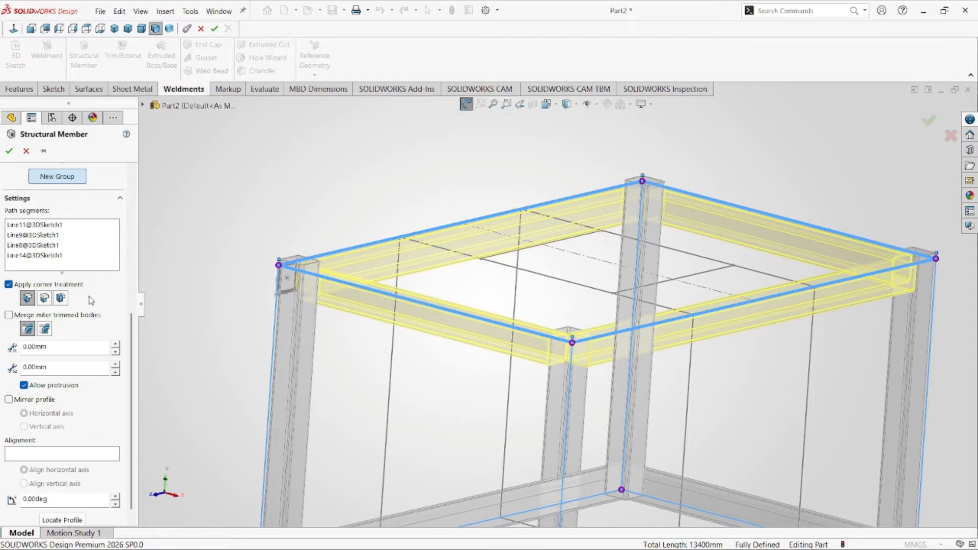
{"action": "scroll", "coordinate": [109, 320], "scroll_direction": "up", "scroll_amount": 4}
{"action": "left_click", "coordinate": [77, 371]}
{"action": "left_click_drag", "start_coordinate": [670, 391], "coordinate": [634, 368]}
{"action": "left_click", "coordinate": [618, 355]}
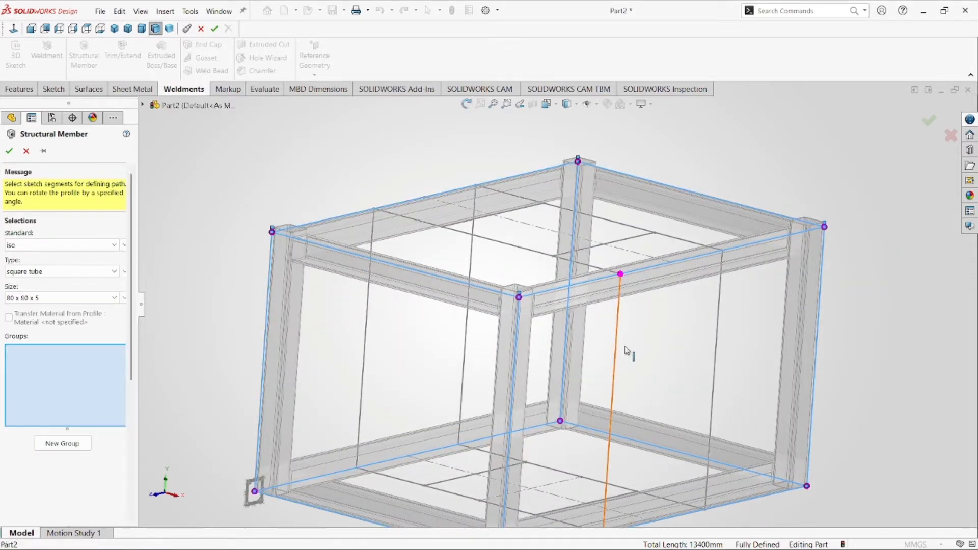
{"action": "left_click", "coordinate": [716, 354]}
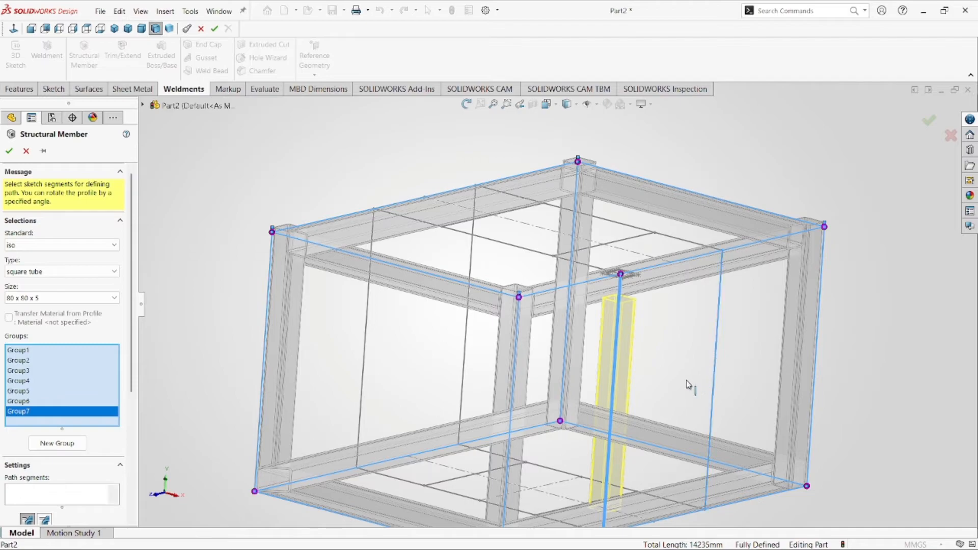
Locate the right-side intermediate uprights' profile by the midpoint of its outer edge
{"action": "scroll", "coordinate": [687, 384], "scroll_direction": "up", "scroll_amount": 3}
{"action": "left_click_drag", "start_coordinate": [131, 292], "coordinate": [131, 420]}
{"action": "left_click", "coordinate": [77, 514]}
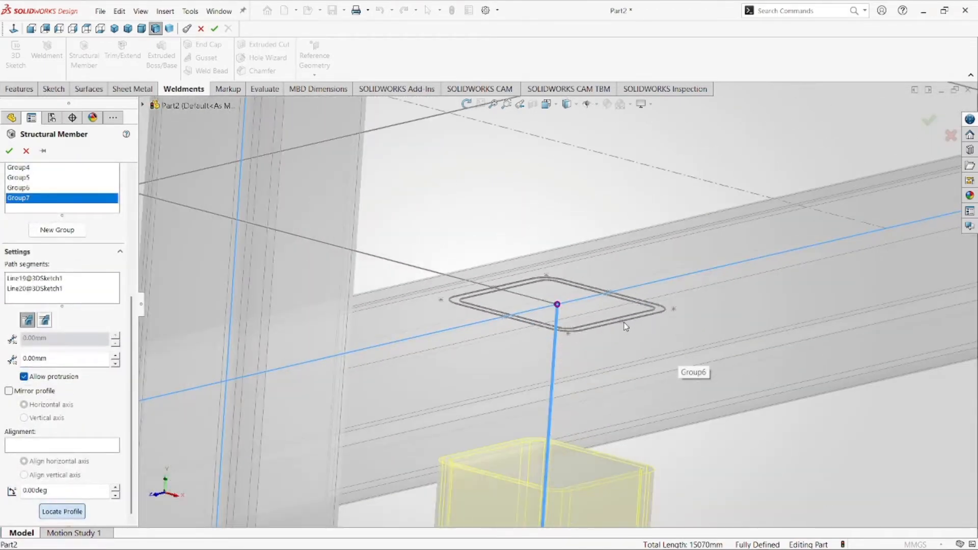
{"action": "left_click", "coordinate": [621, 323]}
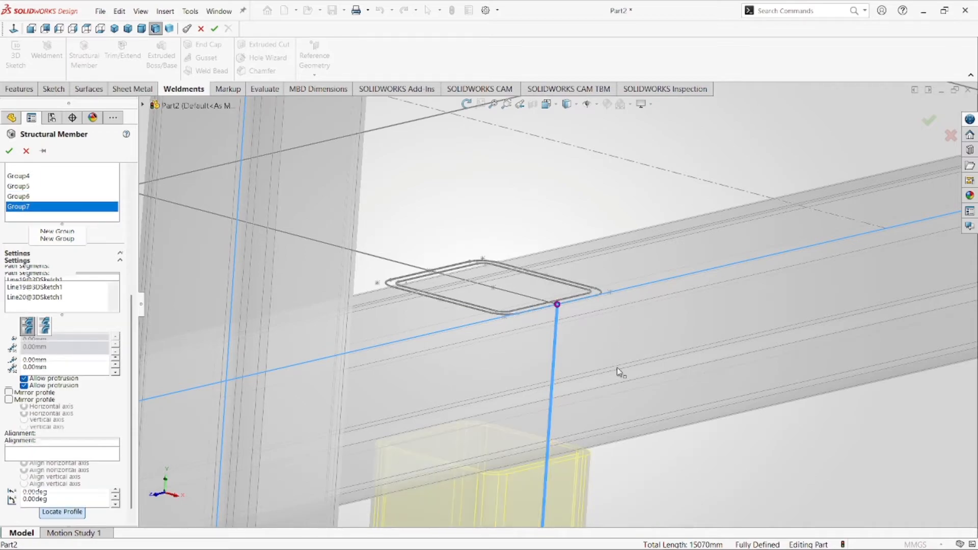
{"action": "scroll", "coordinate": [617, 379], "scroll_direction": "up", "scroll_amount": 6}
{"action": "scroll", "coordinate": [84, 374], "scroll_direction": "down", "scroll_amount": 1}
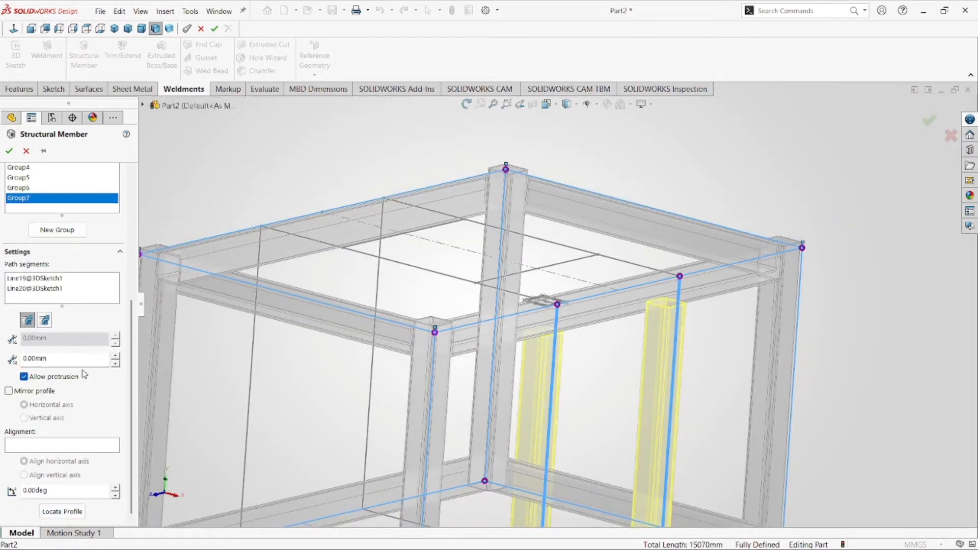
Add the two intermediate vertical lines on the left side as a new group and locate its profile by the outer edge's midpoint
{"action": "left_click", "coordinate": [61, 230]}
{"action": "scroll", "coordinate": [353, 369], "scroll_direction": "up", "scroll_amount": 5}
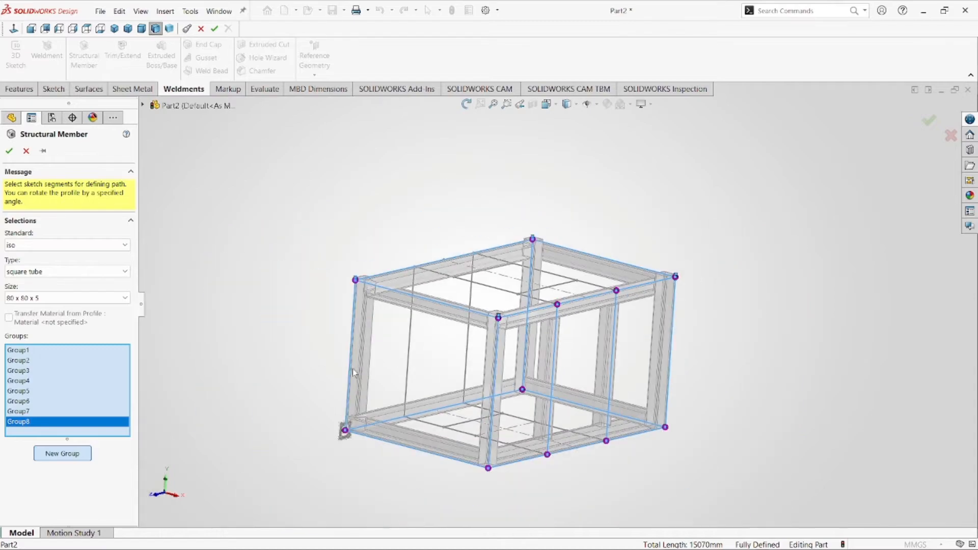
{"action": "scroll", "coordinate": [433, 326], "scroll_direction": "down", "scroll_amount": 2}
{"action": "left_click", "coordinate": [406, 341]}
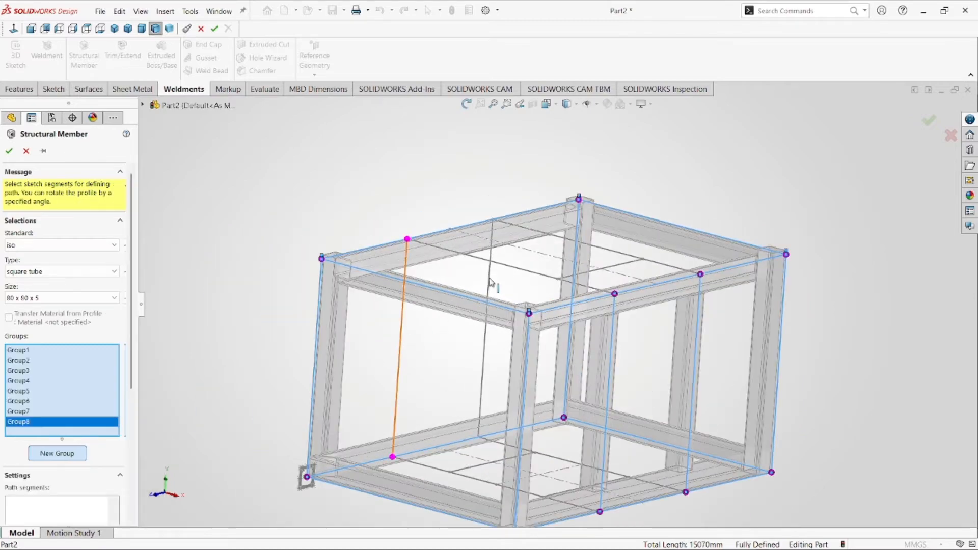
{"action": "left_click", "coordinate": [474, 290]}
{"action": "scroll", "coordinate": [474, 286], "scroll_direction": "down", "scroll_amount": 5}
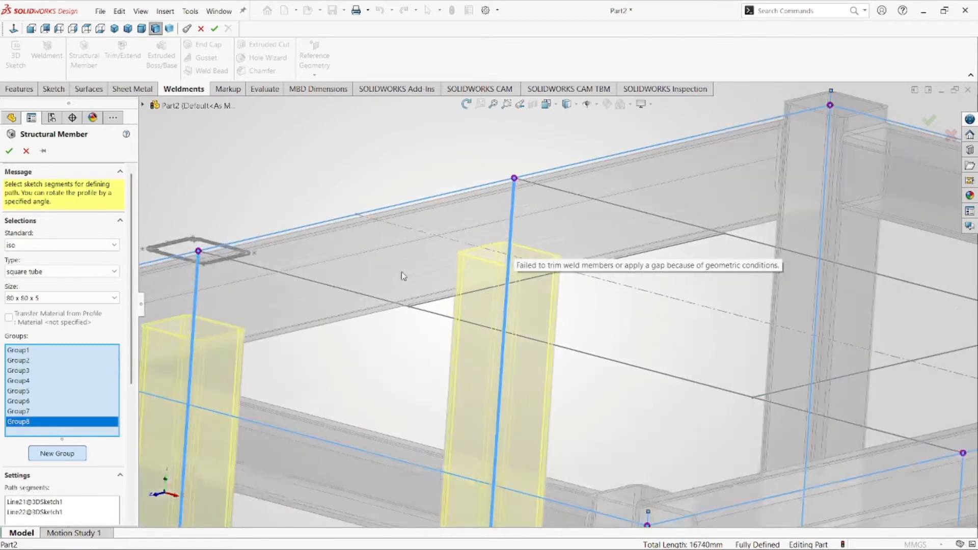
{"action": "scroll", "coordinate": [84, 465], "scroll_direction": "down", "scroll_amount": 5}
{"action": "left_click", "coordinate": [63, 511]}
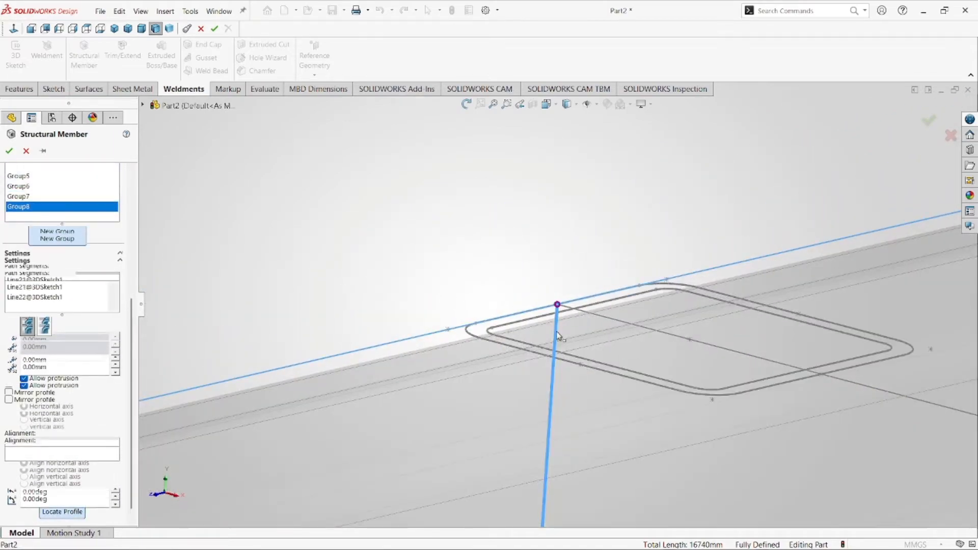
Add the two upper transverse lines as a new group and locate its profile by the top edge's midpoint
{"action": "left_click", "coordinate": [57, 230]}
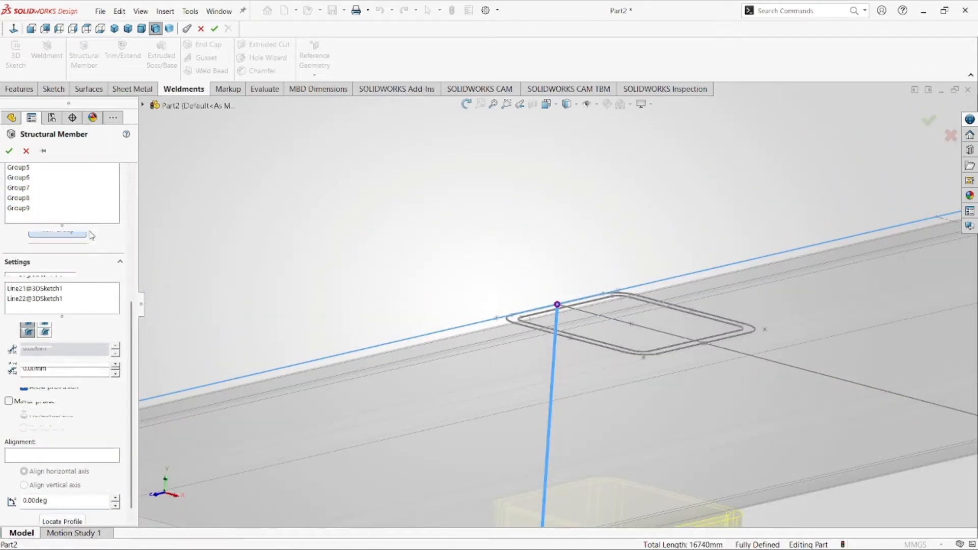
{"action": "scroll", "coordinate": [548, 338], "scroll_direction": "up", "scroll_amount": 6}
{"action": "scroll", "coordinate": [745, 347], "scroll_direction": "down", "scroll_amount": 4}
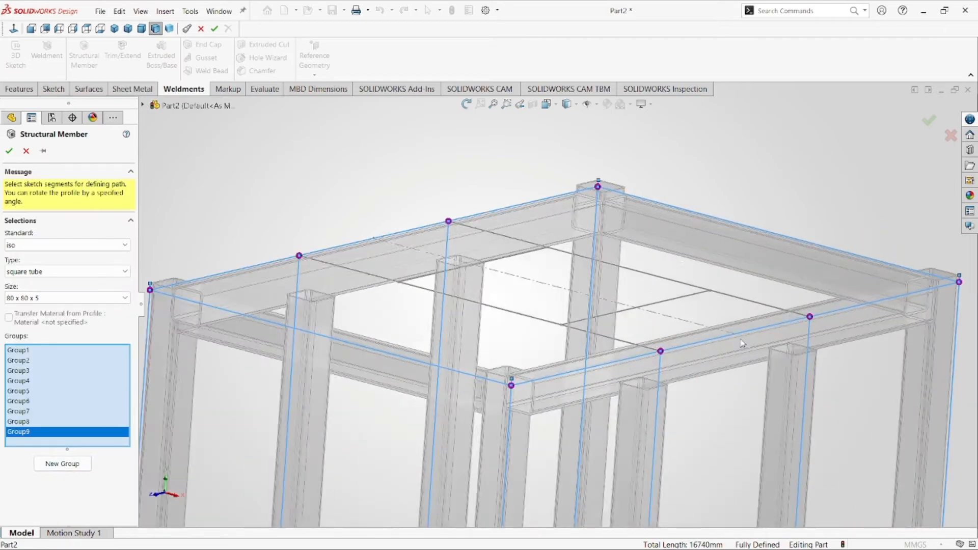
{"action": "scroll", "coordinate": [689, 334], "scroll_direction": "up", "scroll_amount": 4}
{"action": "scroll", "coordinate": [656, 320], "scroll_direction": "down", "scroll_amount": 4}
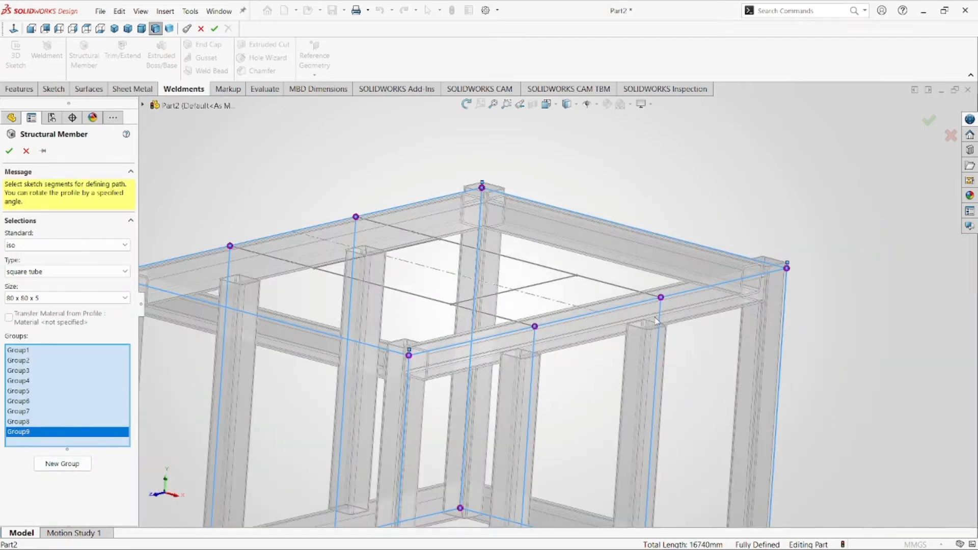
{"action": "left_click", "coordinate": [438, 302]}
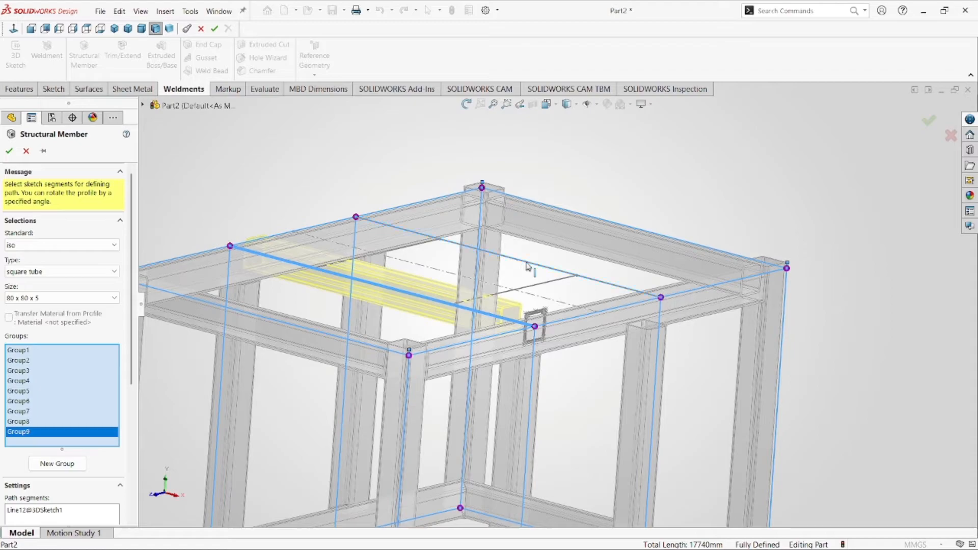
{"action": "left_click", "coordinate": [579, 306]}
{"action": "scroll", "coordinate": [66, 436], "scroll_direction": "down", "scroll_amount": 5}
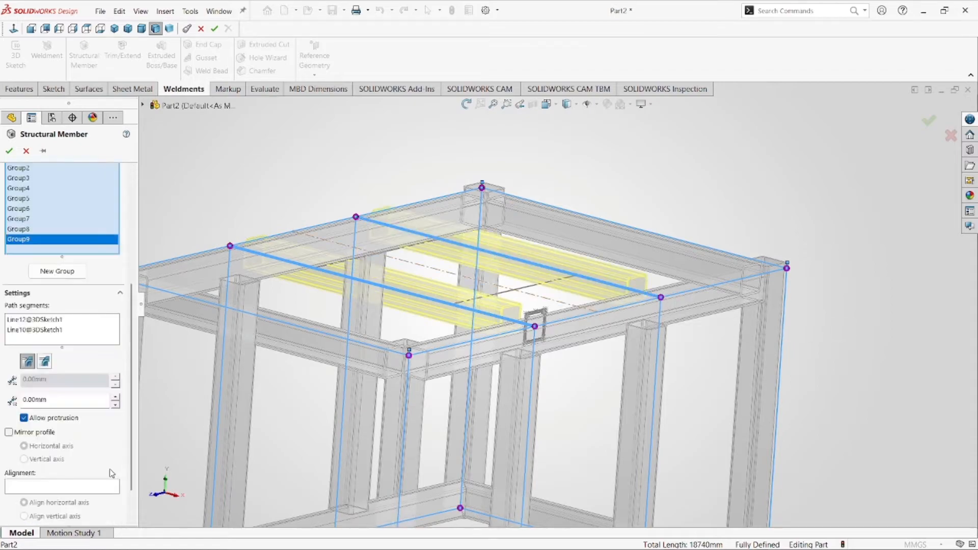
{"action": "left_click", "coordinate": [78, 517]}
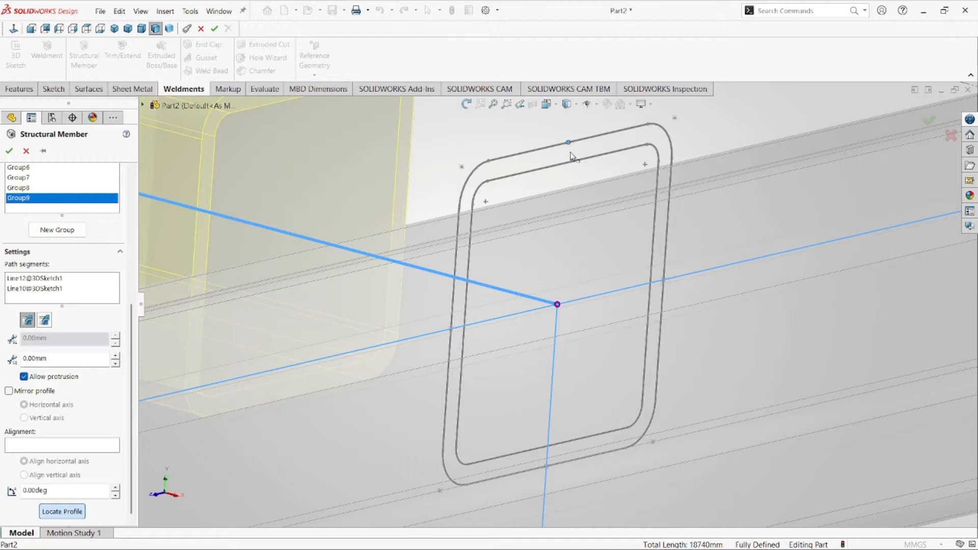
{"action": "left_click", "coordinate": [571, 153]}
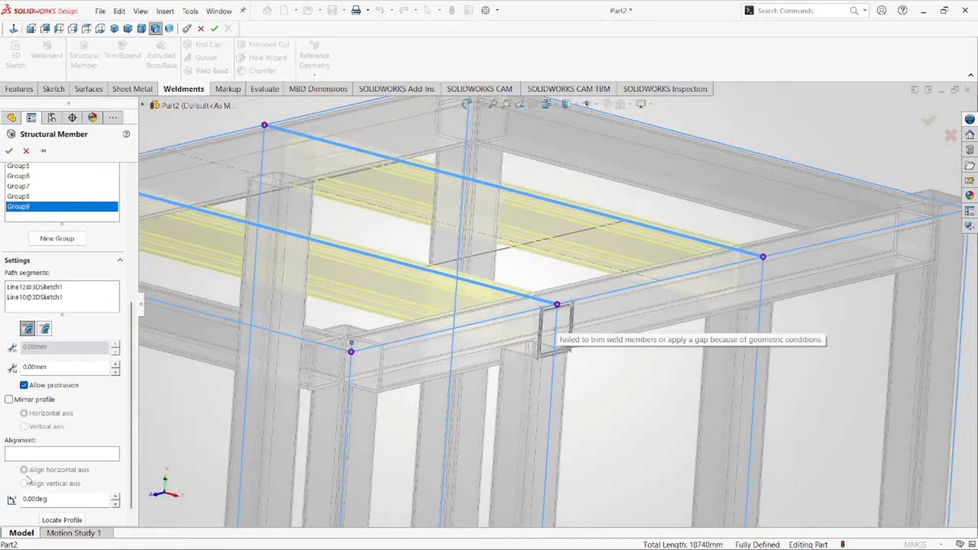
Add the two short lines between the upper cross members as a new group and locate its profile by the top edge's midpoint
{"action": "left_click", "coordinate": [57, 238]}
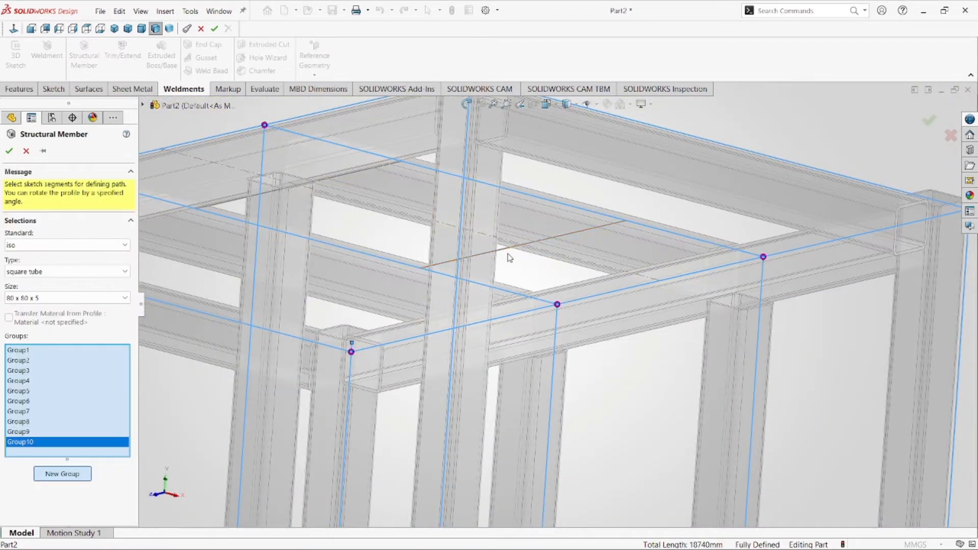
{"action": "scroll", "coordinate": [509, 257], "scroll_direction": "up", "scroll_amount": 3}
{"action": "scroll", "coordinate": [513, 270], "scroll_direction": "down", "scroll_amount": 3}
{"action": "left_click", "coordinate": [545, 298]}
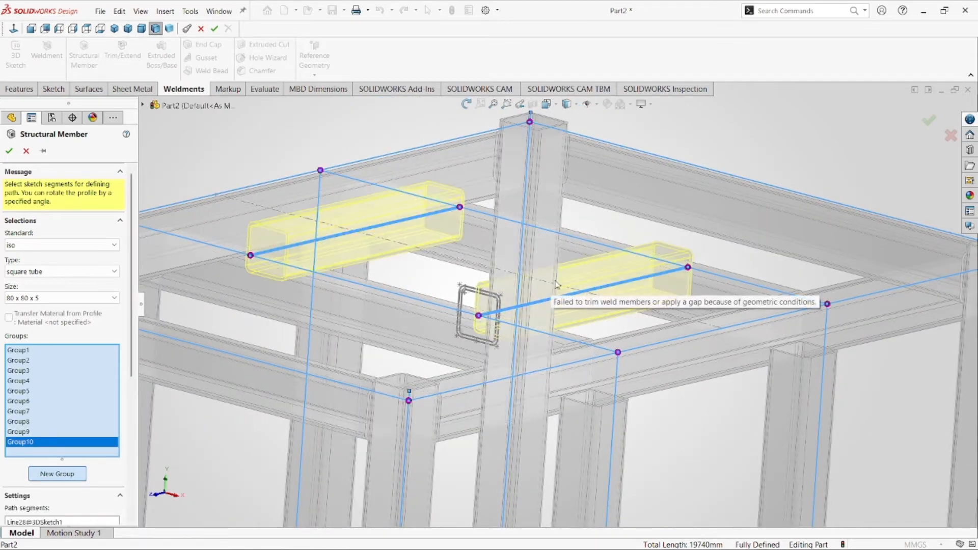
{"action": "scroll", "coordinate": [128, 440], "scroll_direction": "down", "scroll_amount": 5}
{"action": "left_click", "coordinate": [72, 514]}
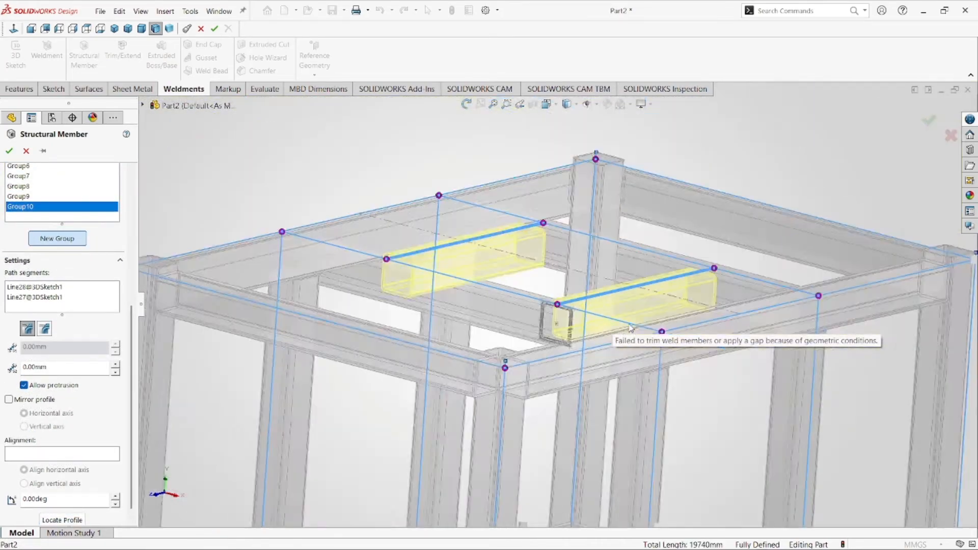
{"action": "scroll", "coordinate": [119, 489], "scroll_direction": "down", "scroll_amount": 1}
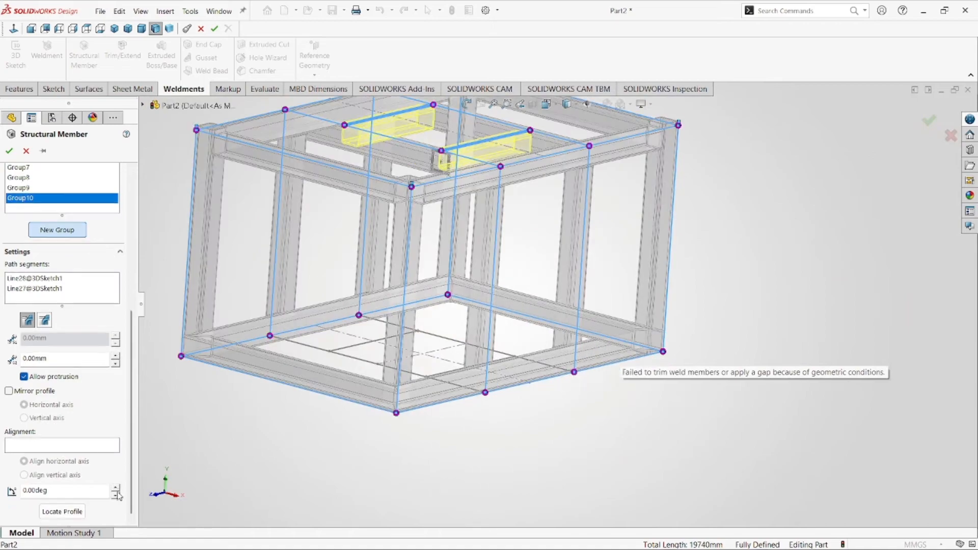
Add the two lower transverse lines as a new group and locate its profile by the bottom edge's midpoint
{"action": "left_click", "coordinate": [57, 230]}
{"action": "scroll", "coordinate": [397, 347], "scroll_direction": "down", "scroll_amount": 6}
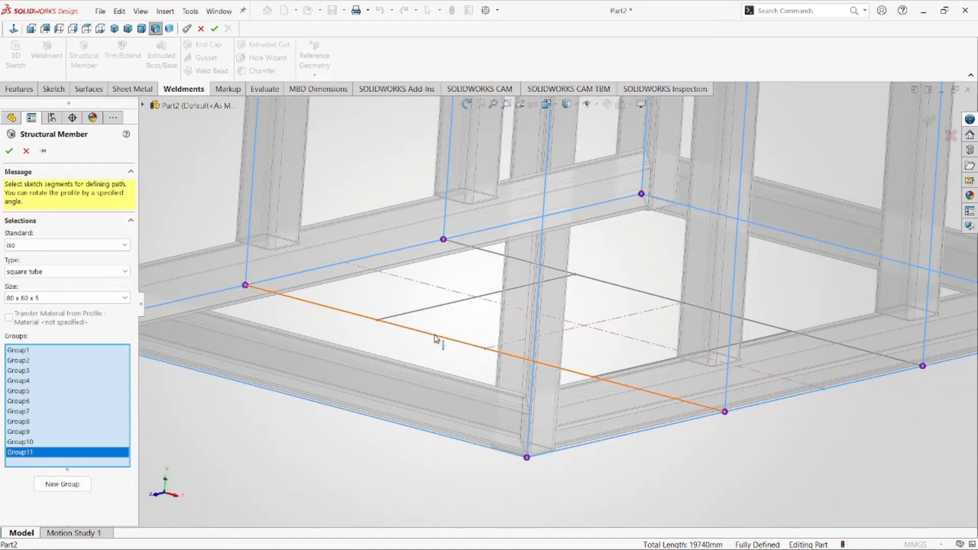
{"action": "left_click", "coordinate": [436, 339]}
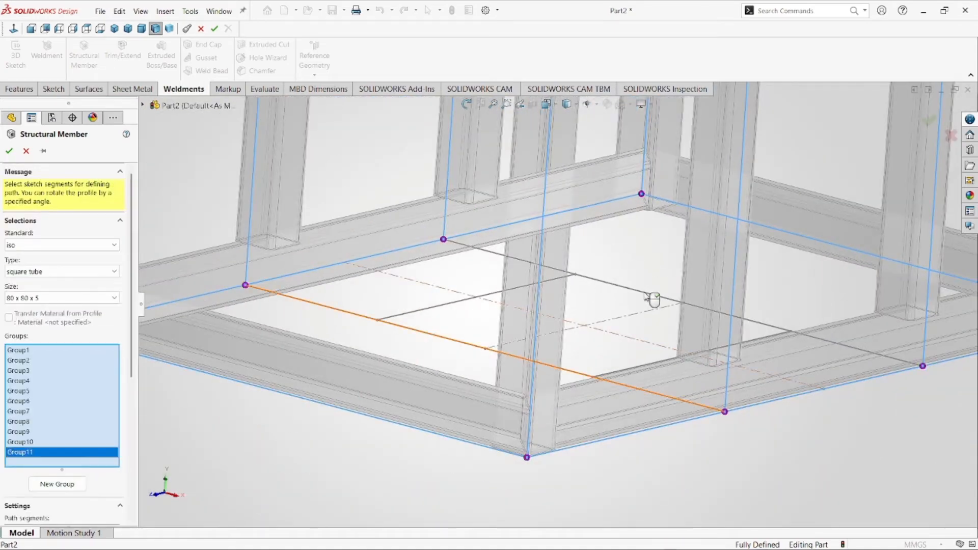
{"action": "scroll", "coordinate": [811, 421], "scroll_direction": "up", "scroll_amount": 3}
{"action": "scroll", "coordinate": [765, 382], "scroll_direction": "down", "scroll_amount": 6}
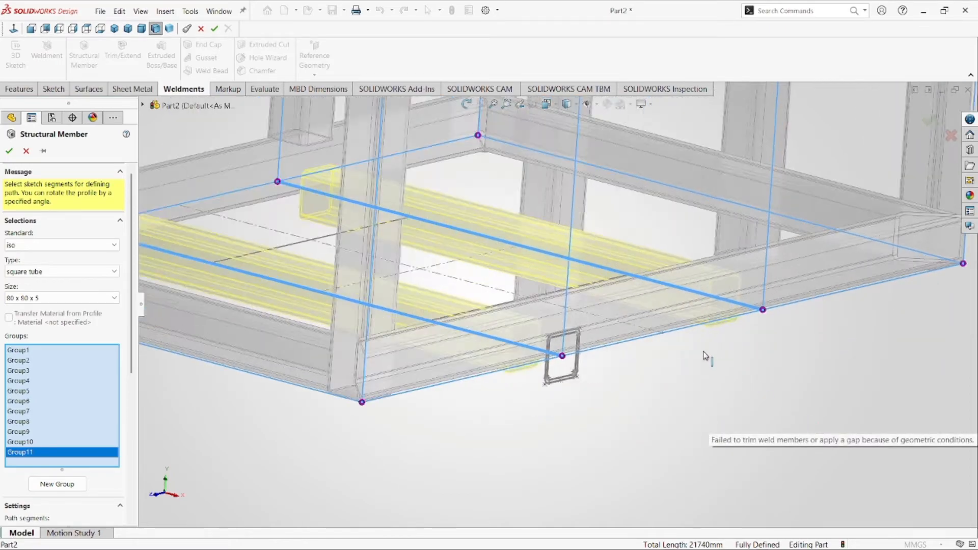
{"action": "scroll", "coordinate": [92, 491], "scroll_direction": "down", "scroll_amount": 5}
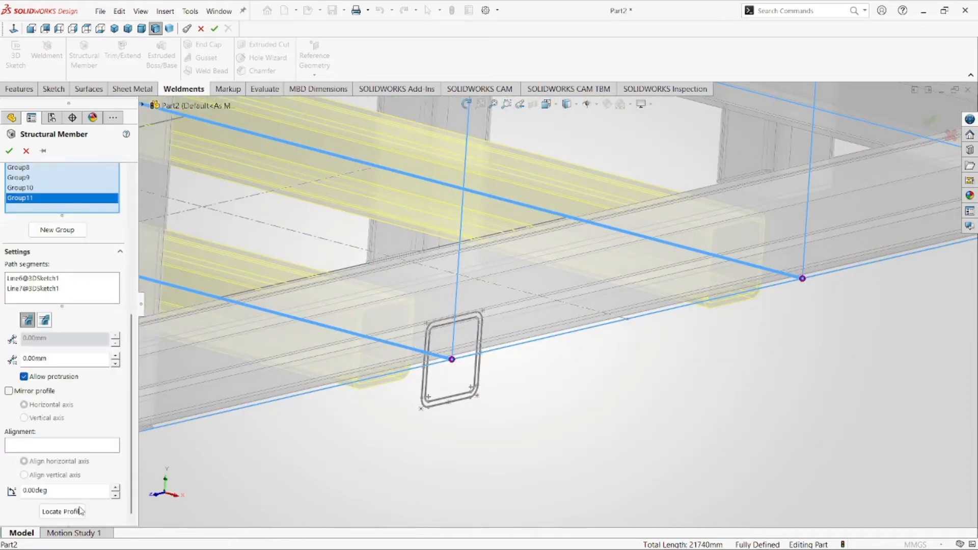
{"action": "left_click", "coordinate": [62, 511]}
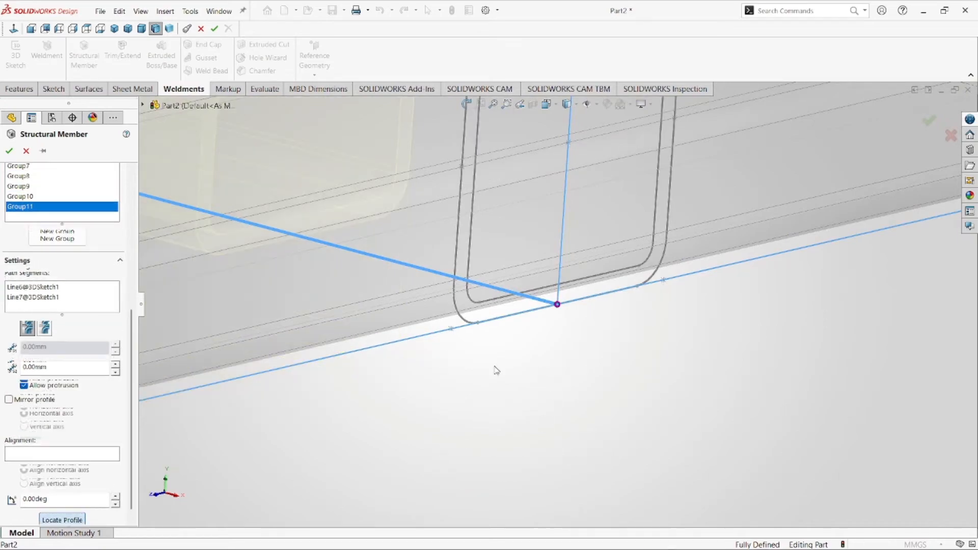
Add the two short lines between the lower cross members as a new group and locate its profile by the bottom edge's midpoint
{"action": "left_click", "coordinate": [57, 238]}
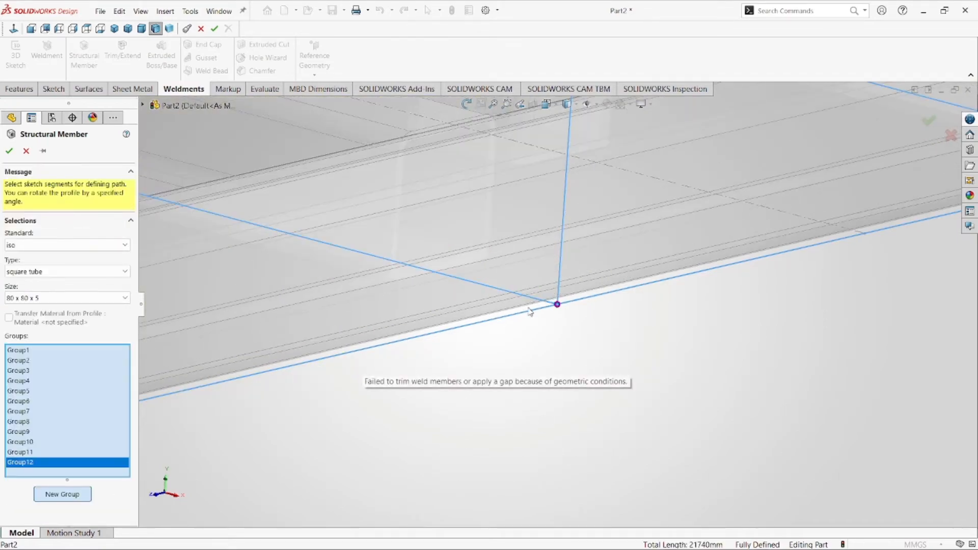
{"action": "scroll", "coordinate": [539, 289], "scroll_direction": "down", "scroll_amount": 2}
{"action": "left_click", "coordinate": [544, 337]}
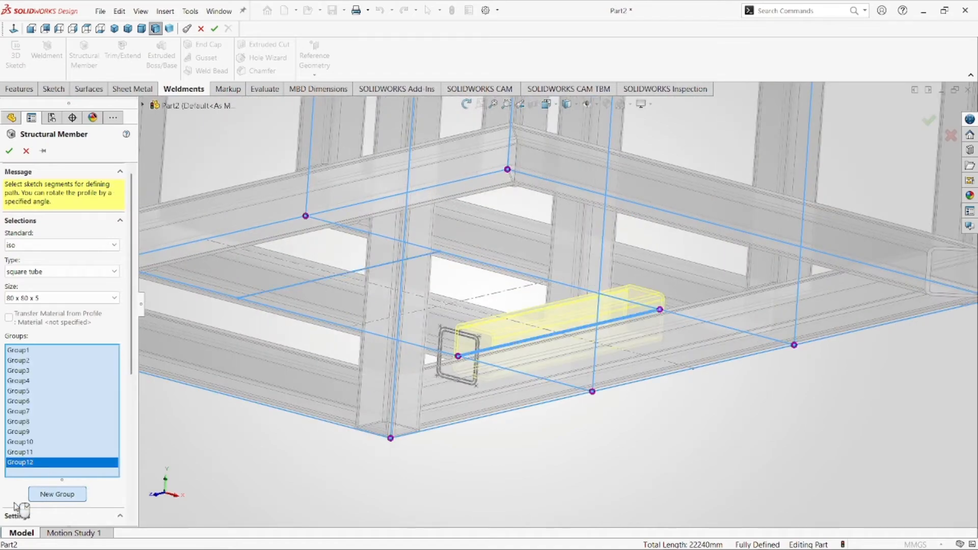
{"action": "left_click_drag", "start_coordinate": [131, 359], "coordinate": [132, 502]}
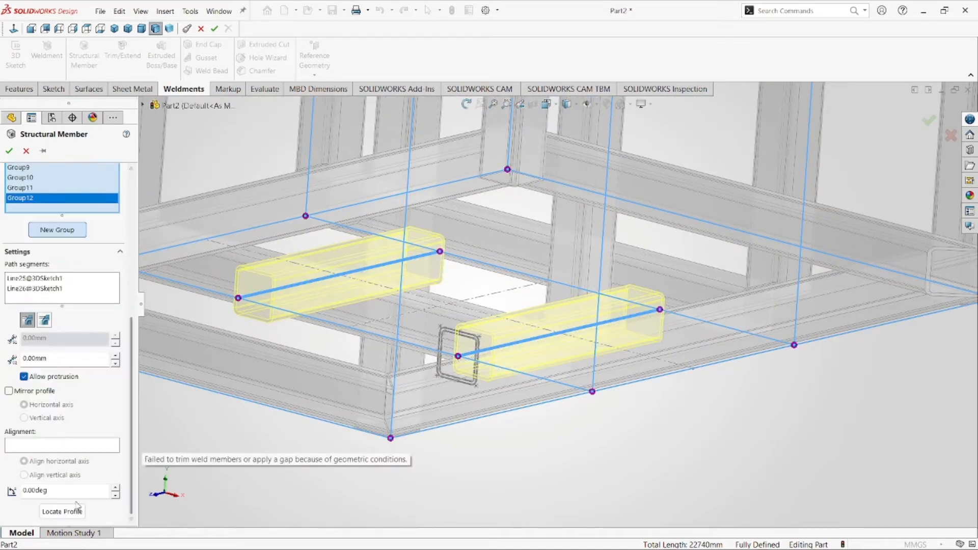
{"action": "left_click", "coordinate": [78, 509]}
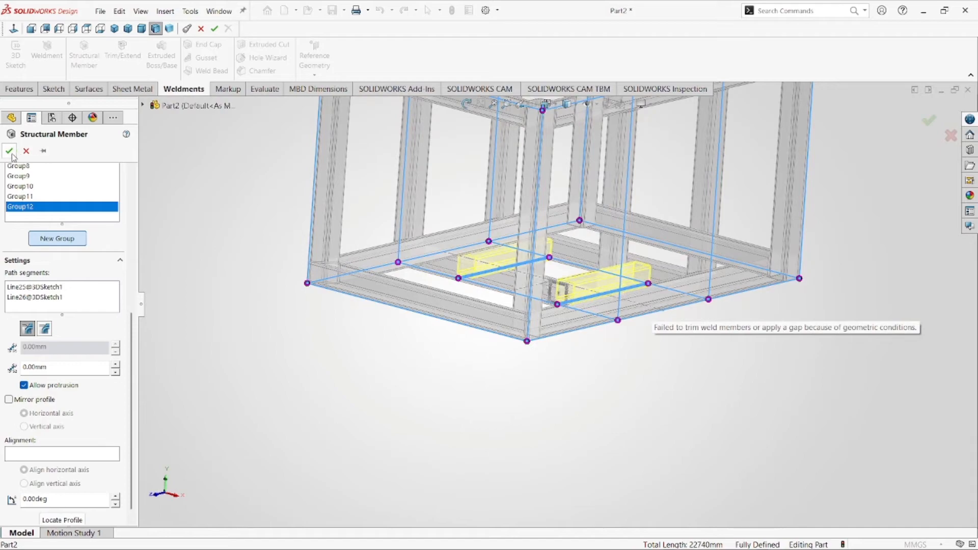
Check the member preview around the whole frame and accept the structural member with its twelve groups
{"action": "scroll", "coordinate": [553, 232], "scroll_direction": "up", "scroll_amount": 5}
{"action": "scroll", "coordinate": [557, 226], "scroll_direction": "down", "scroll_amount": 3}
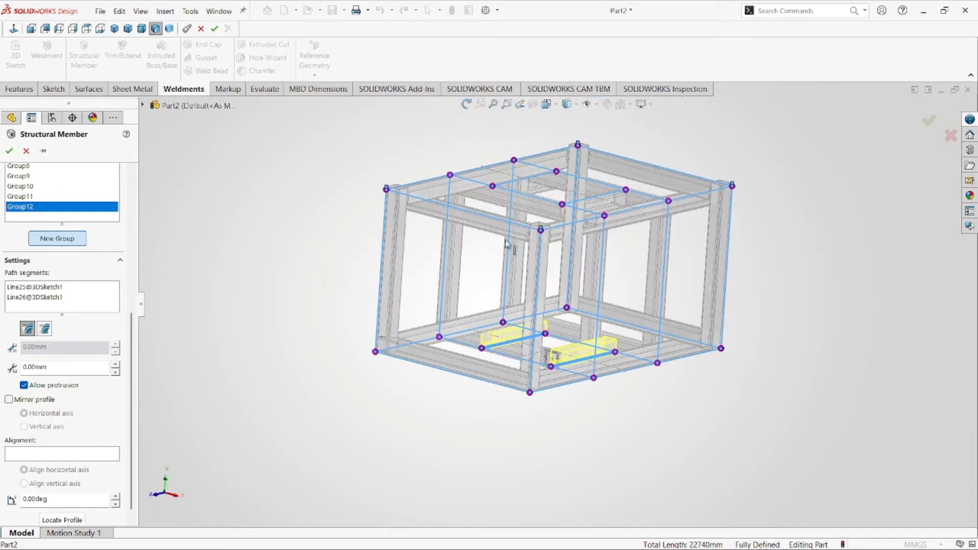
{"action": "middle_click_drag", "start_coordinate": [505, 239], "coordinate": [653, 242]}
{"action": "scroll", "coordinate": [653, 242], "scroll_direction": "up", "scroll_amount": 1}
{"action": "scroll", "coordinate": [652, 247], "scroll_direction": "down", "scroll_amount": 3}
{"action": "scroll", "coordinate": [571, 300], "scroll_direction": "up", "scroll_amount": 4}
{"action": "scroll", "coordinate": [485, 333], "scroll_direction": "down", "scroll_amount": 2}
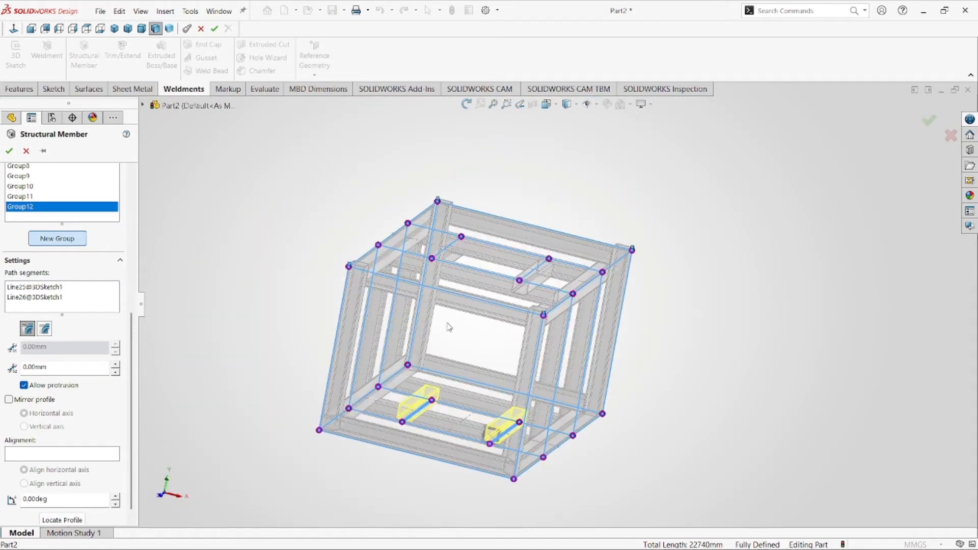
{"action": "scroll", "coordinate": [492, 389], "scroll_direction": "down", "scroll_amount": 2}
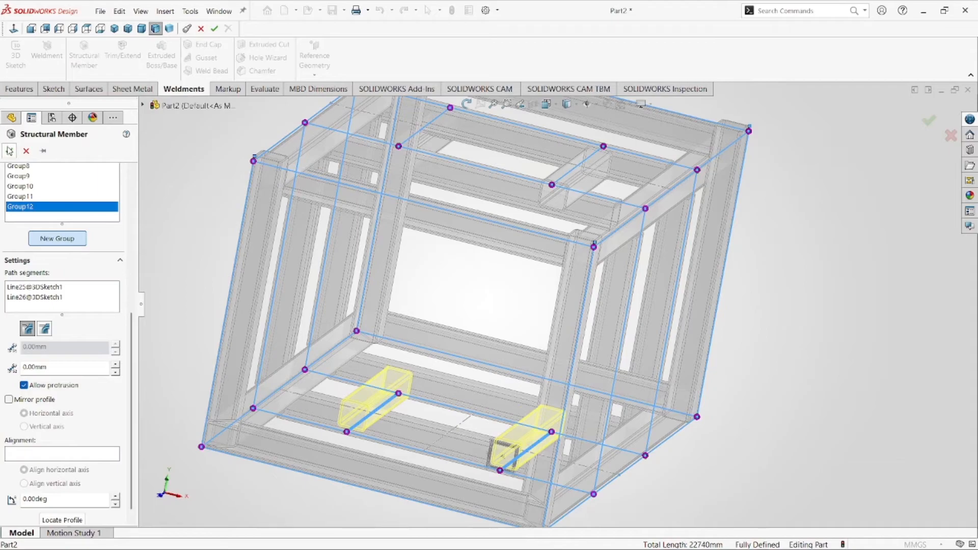
{"action": "left_click", "coordinate": [9, 151]}
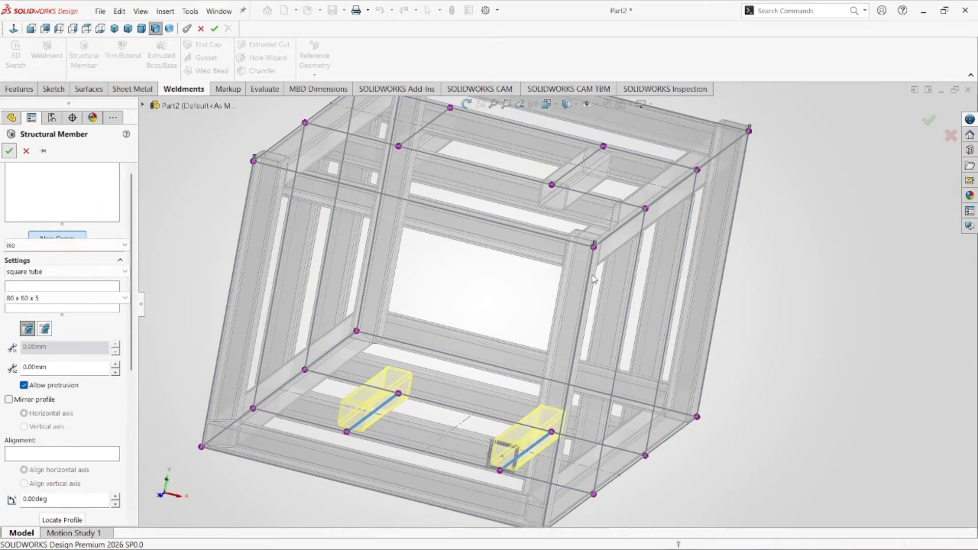
{"action": "scroll", "coordinate": [509, 255], "scroll_direction": "up", "scroll_amount": 5}
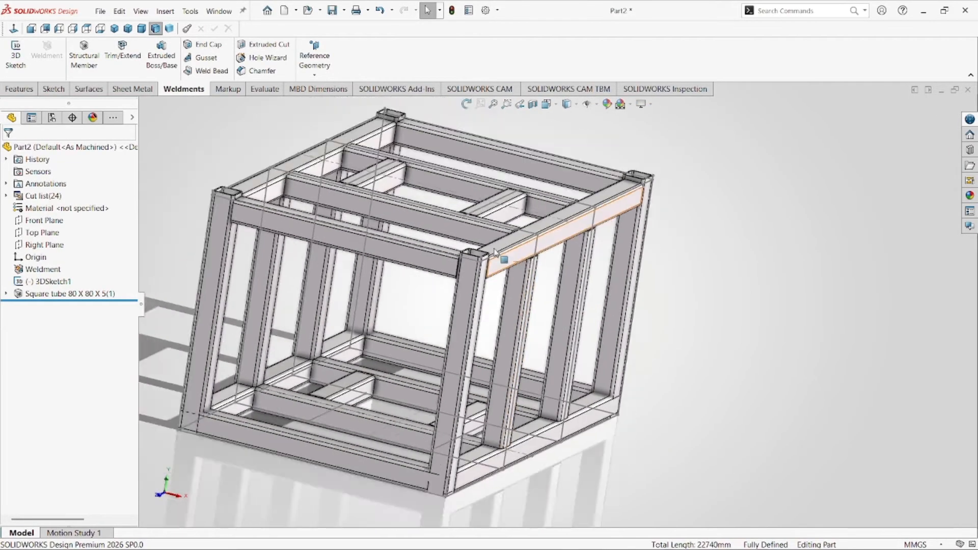
Hide all item types in the view so that the sketch lines no longer show on the frame
{"action": "left_click", "coordinate": [466, 104]}
{"action": "mouse_move", "coordinate": [471, 219]}
{"action": "left_mouse_down"}
{"action": "mouse_move", "coordinate": [509, 224]}
{"action": "mouse_move", "coordinate": [472, 233]}
{"action": "left_mouse_up"}
{"action": "key", "text": "Escape"}
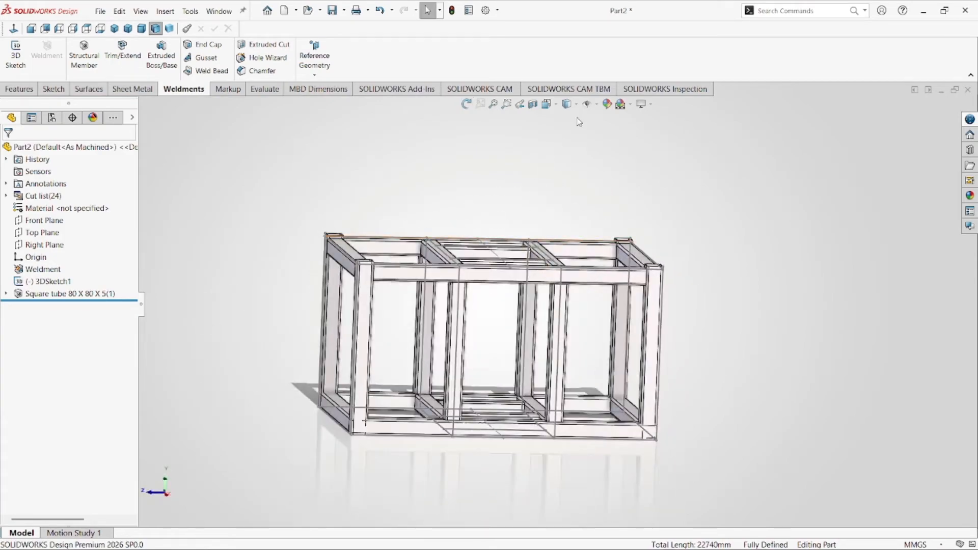
{"action": "left_click", "coordinate": [588, 105]}
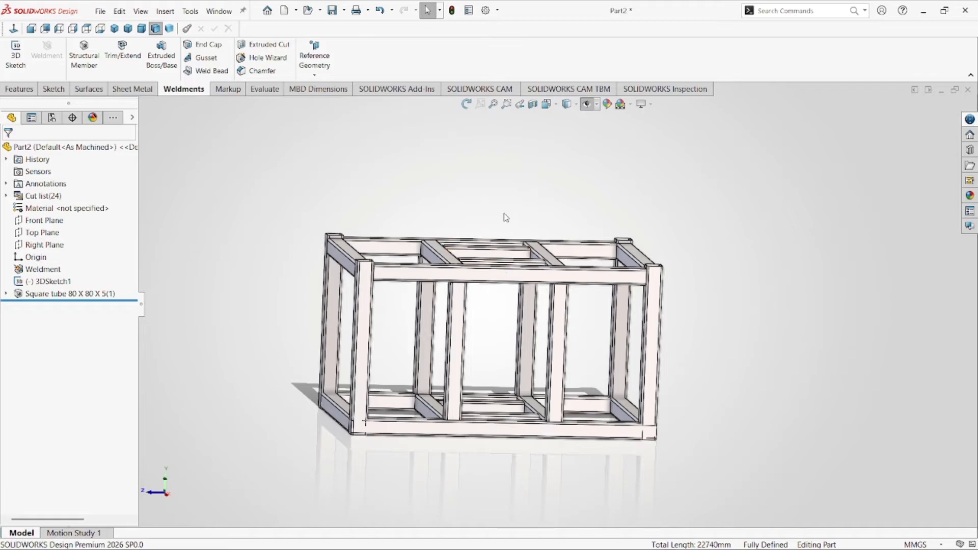
Examine the joints between the uprights, the cross members and the bottom frame for overlapping tubes
{"action": "left_click", "coordinate": [468, 107]}
{"action": "left_click_drag", "start_coordinate": [458, 255], "coordinate": [448, 354]}
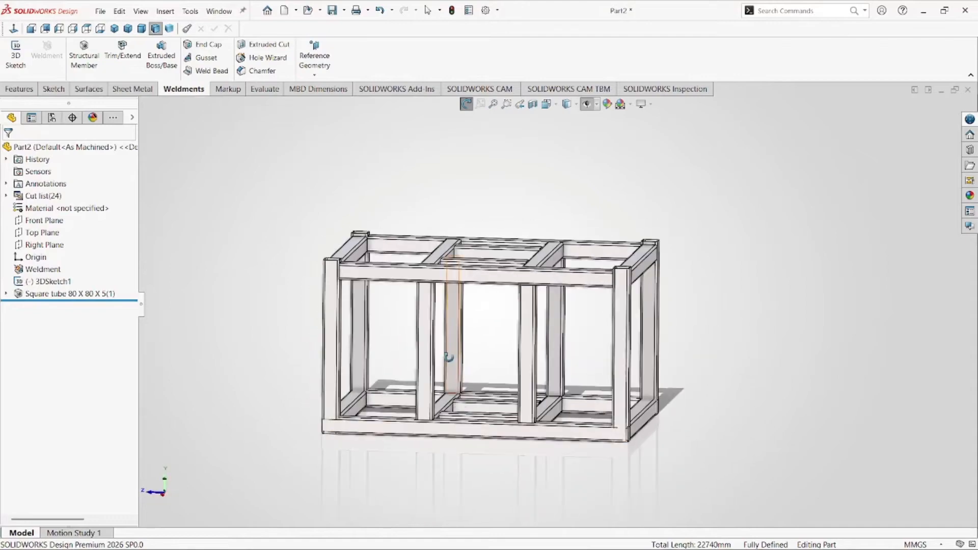
{"action": "scroll", "coordinate": [461, 402], "scroll_direction": "down", "scroll_amount": 3}
{"action": "key", "text": "Escape"}
{"action": "scroll", "coordinate": [527, 354], "scroll_direction": "up", "scroll_amount": 2}
{"action": "scroll", "coordinate": [431, 351], "scroll_direction": "down", "scroll_amount": 5}
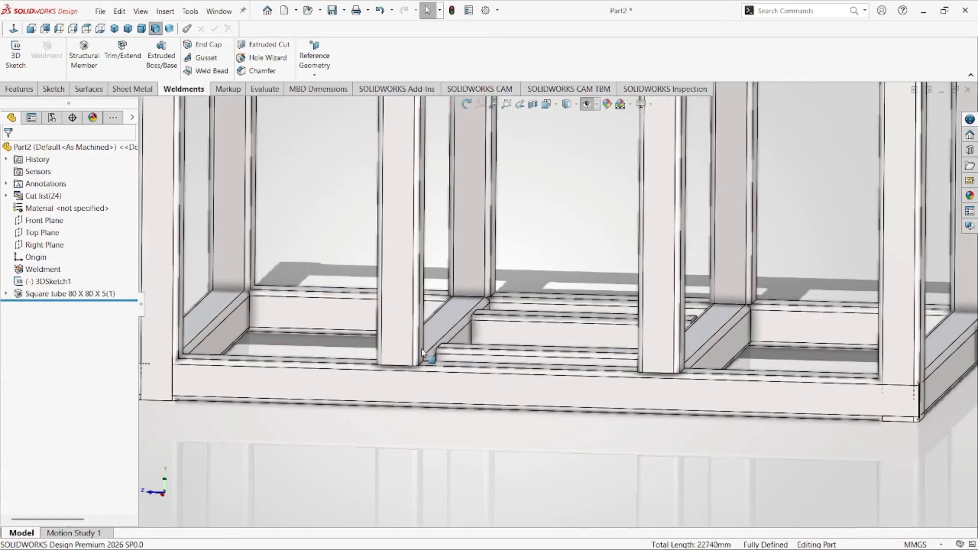
{"action": "scroll", "coordinate": [431, 355], "scroll_direction": "down", "scroll_amount": 2}
{"action": "scroll", "coordinate": [612, 334], "scroll_direction": "up", "scroll_amount": 9}
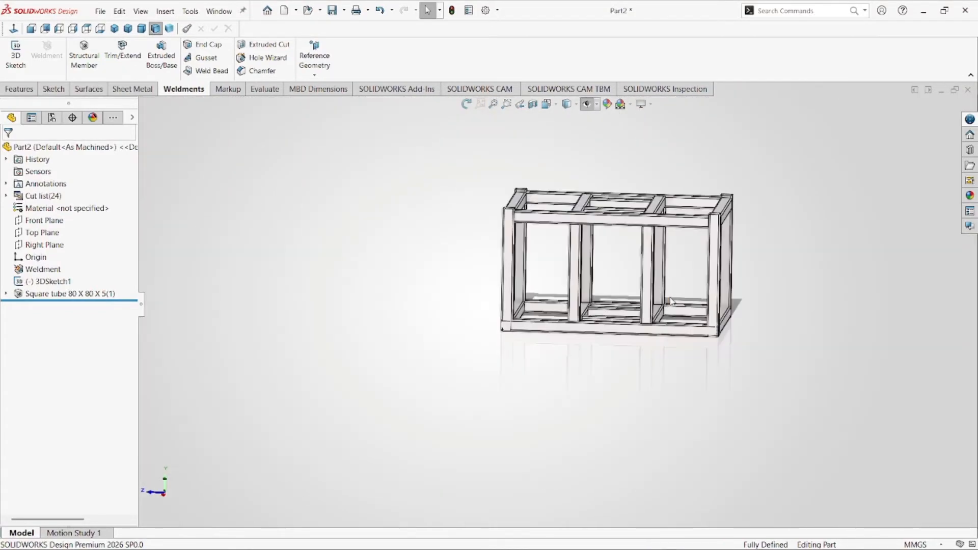
{"action": "scroll", "coordinate": [718, 286], "scroll_direction": "down", "scroll_amount": 3}
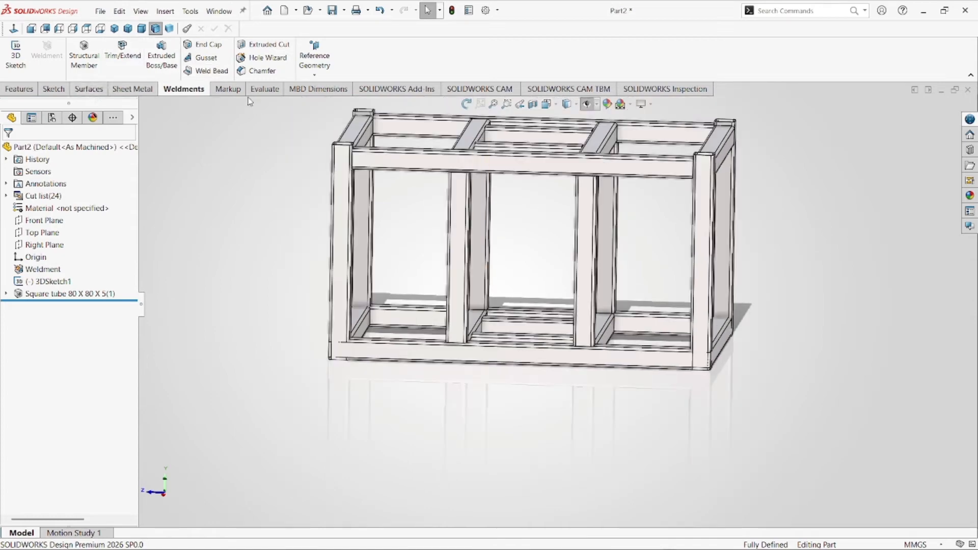
Start a Trim/Extend with the four corner uprights as the bodies to be trimmed
{"action": "left_click", "coordinate": [123, 54]}
{"action": "scroll", "coordinate": [542, 324], "scroll_direction": "up", "scroll_amount": 5}
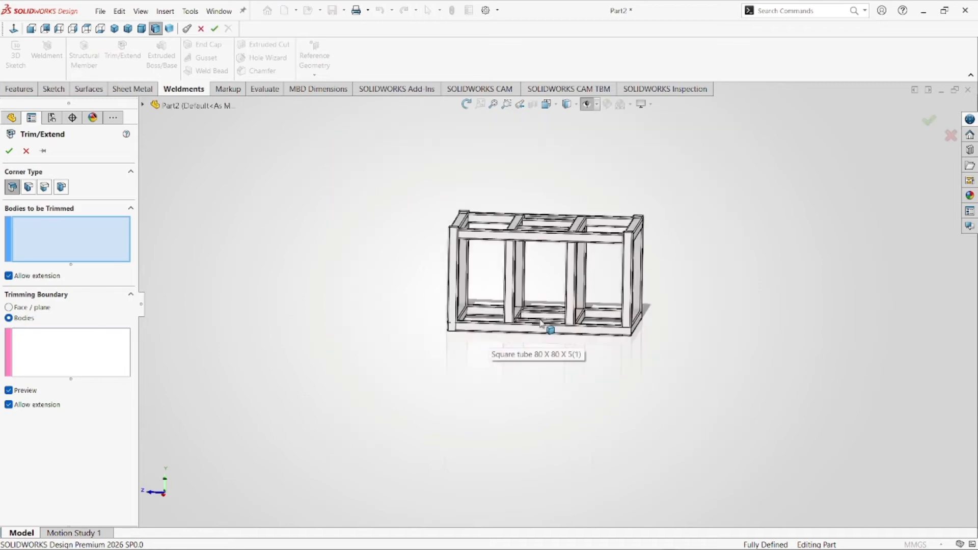
{"action": "scroll", "coordinate": [596, 301], "scroll_direction": "down", "scroll_amount": 3}
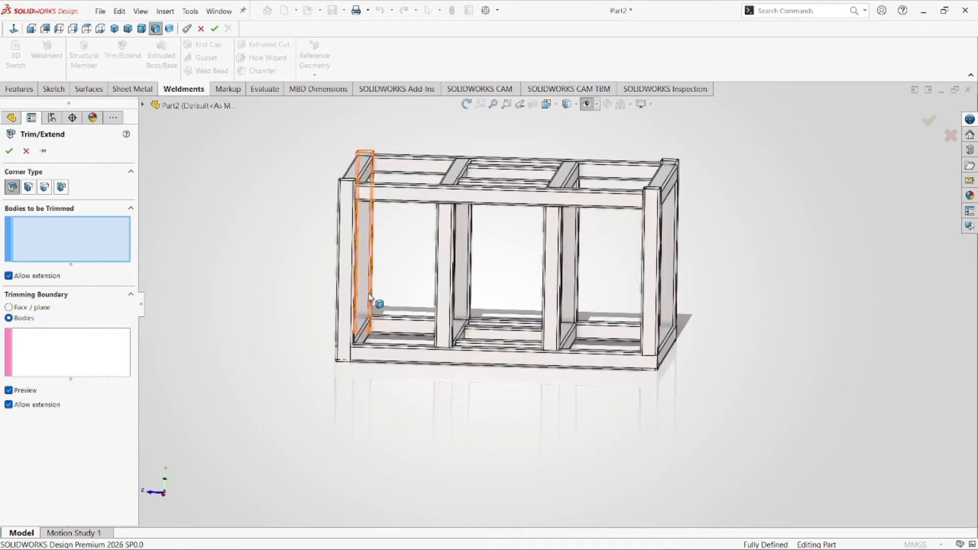
{"action": "scroll", "coordinate": [409, 299], "scroll_direction": "down", "scroll_amount": 3}
{"action": "left_click", "coordinate": [303, 305]}
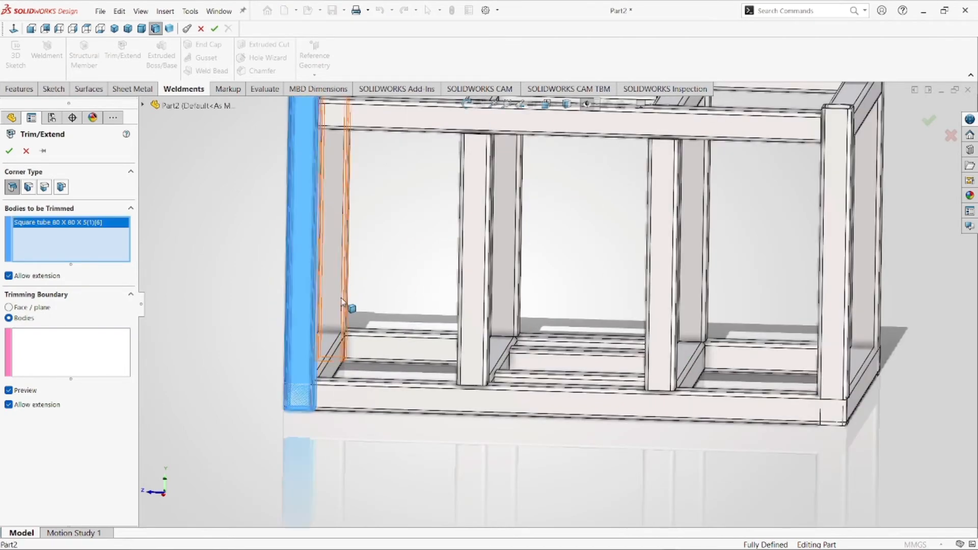
{"action": "left_click", "coordinate": [341, 295]}
{"action": "scroll", "coordinate": [502, 284], "scroll_direction": "up", "scroll_amount": 4}
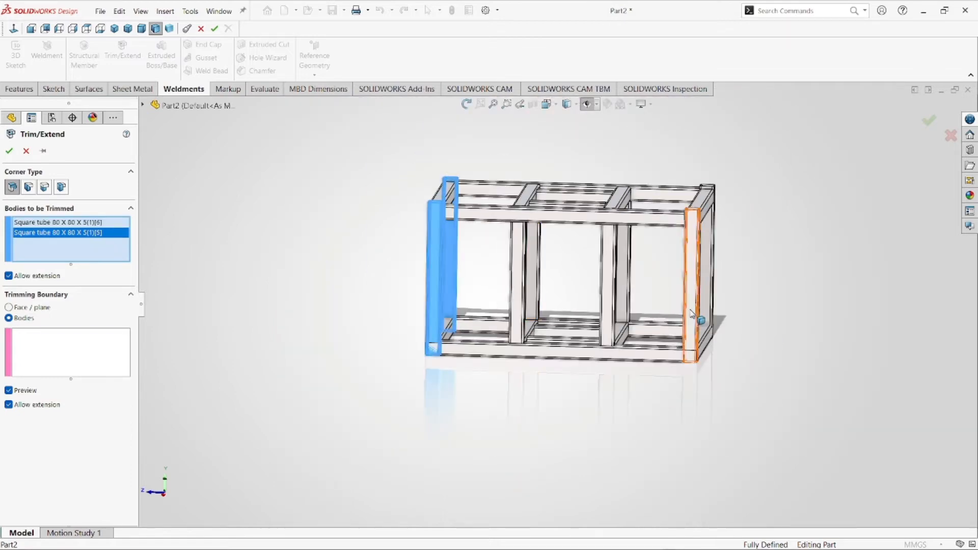
{"action": "left_click", "coordinate": [694, 278]}
{"action": "left_click", "coordinate": [708, 281]}
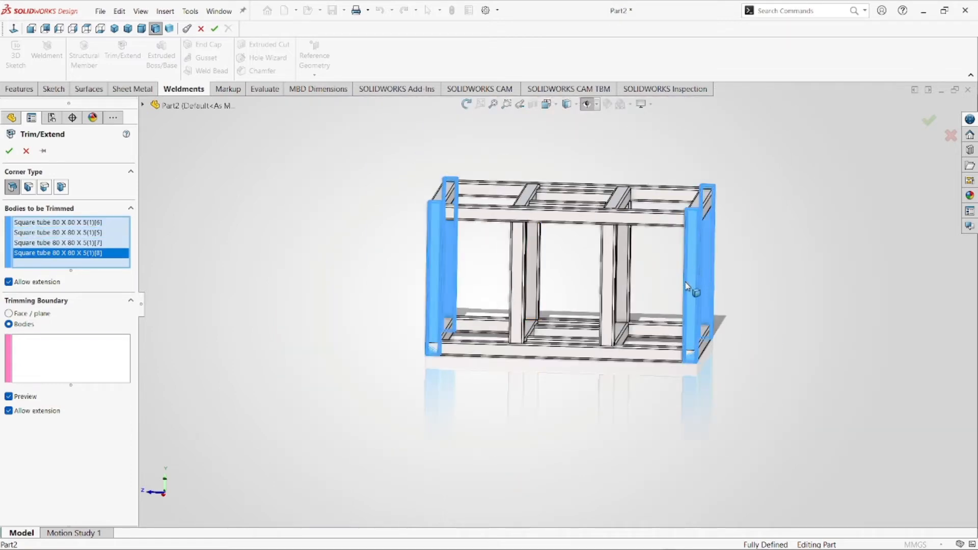
Use the four bottom frame tubes as the trimming boundary bodies and apply the trim to the corner uprights
{"action": "left_click", "coordinate": [34, 365]}
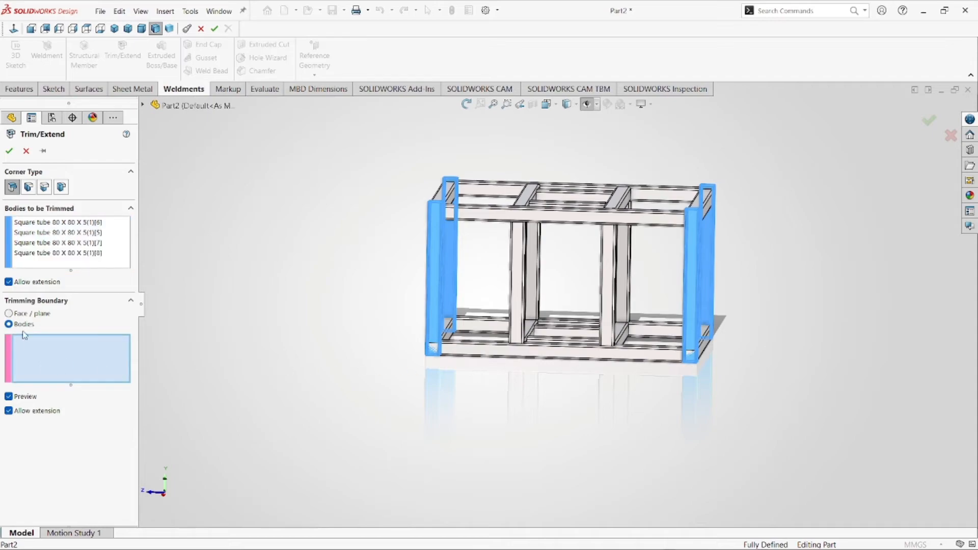
{"action": "scroll", "coordinate": [551, 359], "scroll_direction": "down", "scroll_amount": 3}
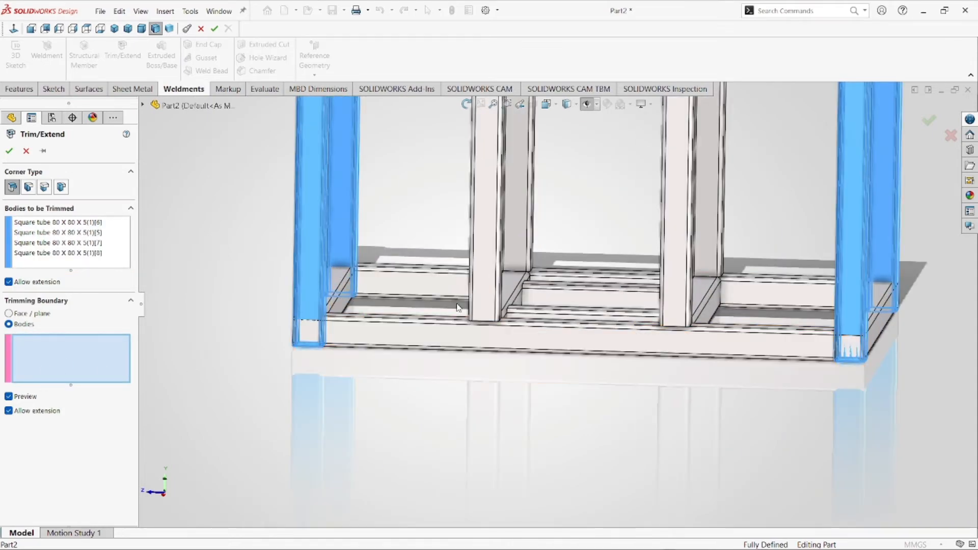
{"action": "scroll", "coordinate": [408, 240], "scroll_direction": "up", "scroll_amount": 3}
{"action": "scroll", "coordinate": [459, 246], "scroll_direction": "down", "scroll_amount": 3}
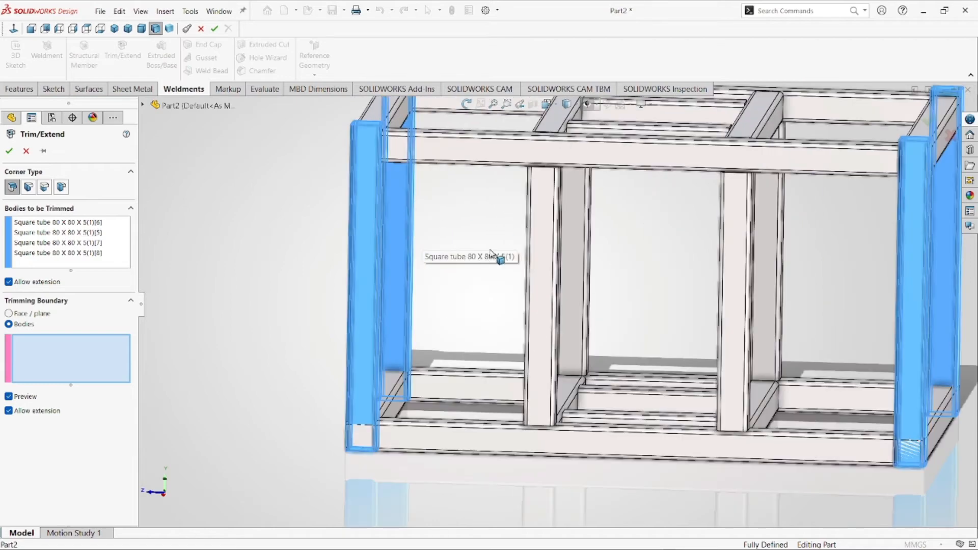
{"action": "left_click", "coordinate": [454, 443]}
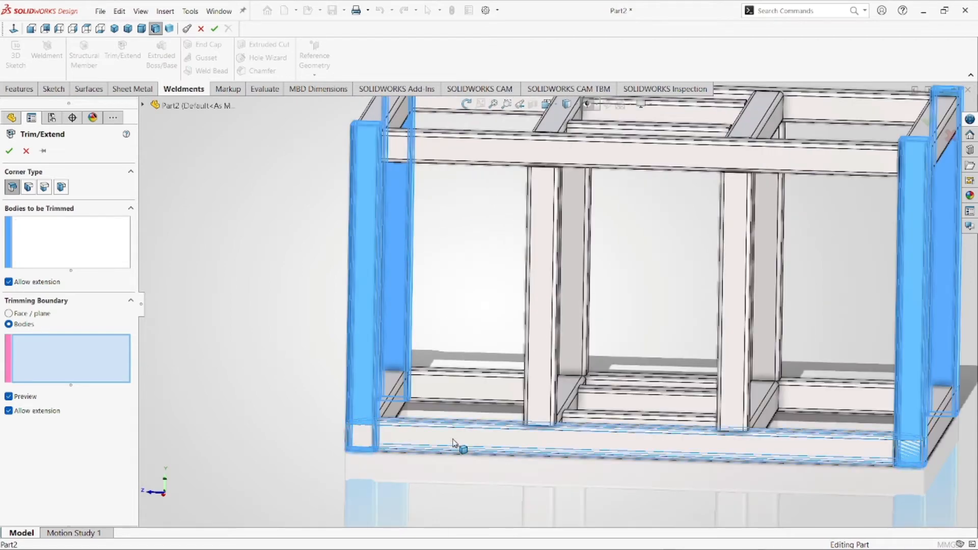
{"action": "left_click", "coordinate": [404, 396]}
{"action": "left_click", "coordinate": [499, 388]}
{"action": "scroll", "coordinate": [798, 424], "scroll_direction": "up", "scroll_amount": 5}
{"action": "scroll", "coordinate": [802, 427], "scroll_direction": "down", "scroll_amount": 5}
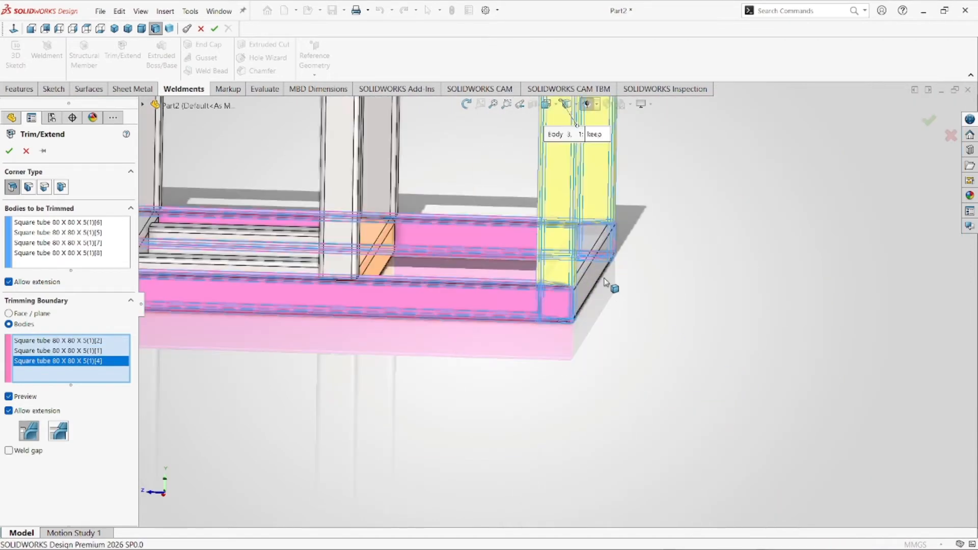
{"action": "left_click", "coordinate": [601, 292]}
{"action": "scroll", "coordinate": [601, 293], "scroll_direction": "up", "scroll_amount": 5}
{"action": "scroll", "coordinate": [372, 188], "scroll_direction": "down", "scroll_amount": 5}
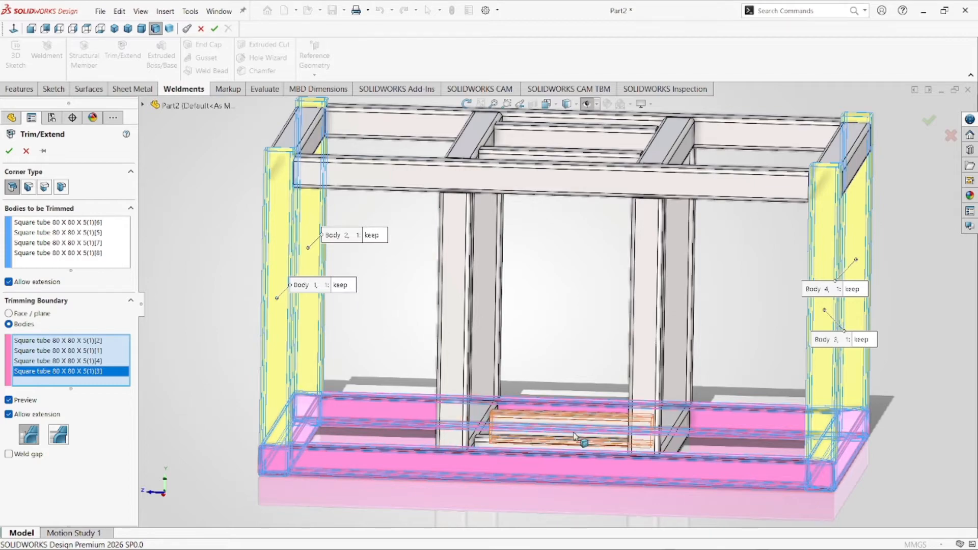
{"action": "scroll", "coordinate": [558, 311], "scroll_direction": "up", "scroll_amount": 5}
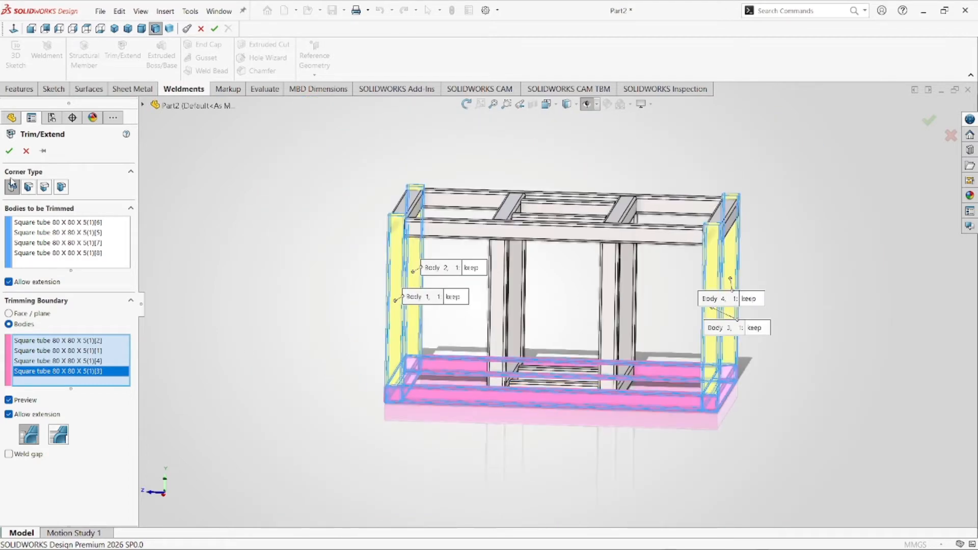
{"action": "left_click", "coordinate": [10, 151]}
Examine the trimmed joint where a corner upright meets the bottom frame
{"action": "scroll", "coordinate": [571, 397], "scroll_direction": "down", "scroll_amount": 5}
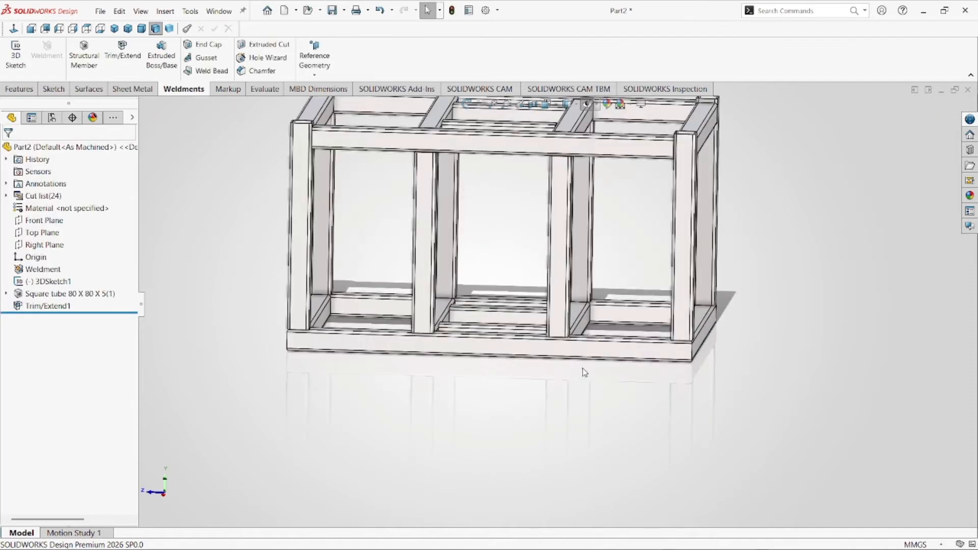
{"action": "scroll", "coordinate": [308, 314], "scroll_direction": "down", "scroll_amount": 6}
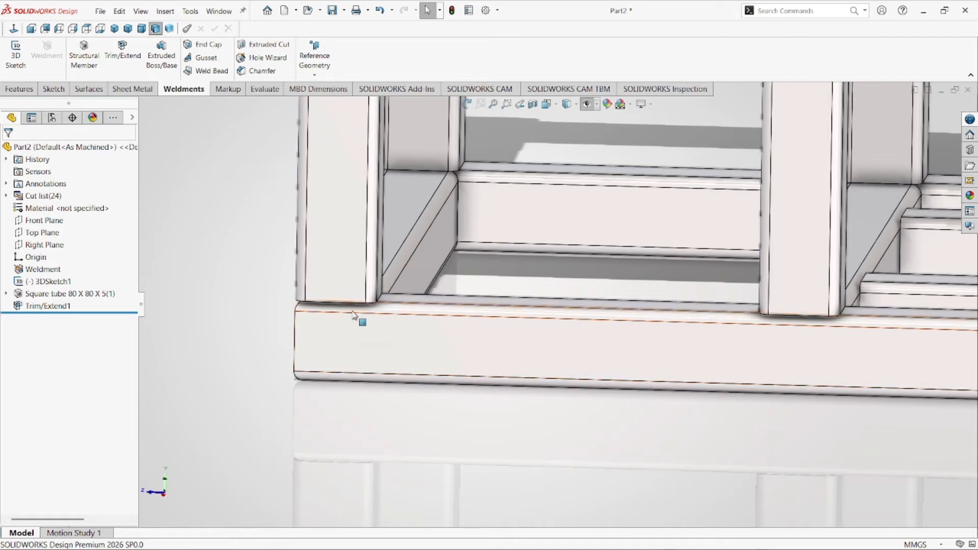
{"action": "scroll", "coordinate": [390, 317], "scroll_direction": "up", "scroll_amount": 2}
{"action": "scroll", "coordinate": [455, 297], "scroll_direction": "down", "scroll_amount": 3}
{"action": "scroll", "coordinate": [570, 317], "scroll_direction": "down", "scroll_amount": 3}
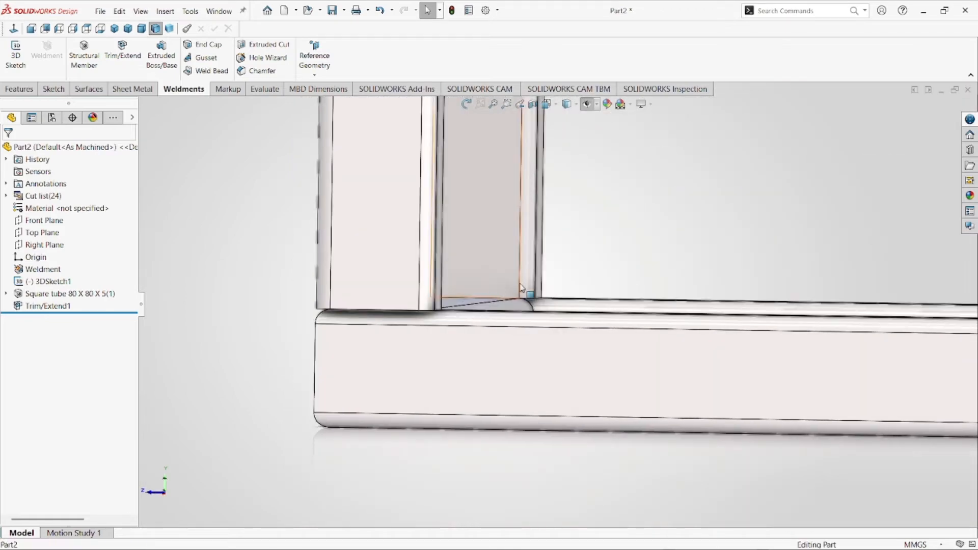
Examine the joints between the bottom frame and the intermediate uprights along the long side of the frame
{"action": "scroll", "coordinate": [570, 317], "scroll_direction": "up", "scroll_amount": 5}
{"action": "scroll", "coordinate": [731, 278], "scroll_direction": "down", "scroll_amount": 3}
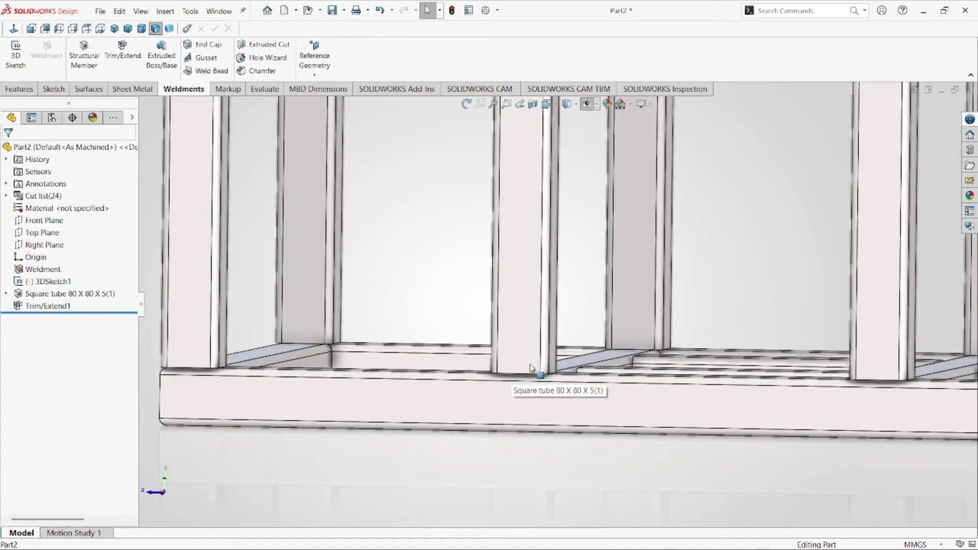
{"action": "scroll", "coordinate": [530, 367], "scroll_direction": "up", "scroll_amount": 2}
{"action": "scroll", "coordinate": [388, 360], "scroll_direction": "down", "scroll_amount": 3}
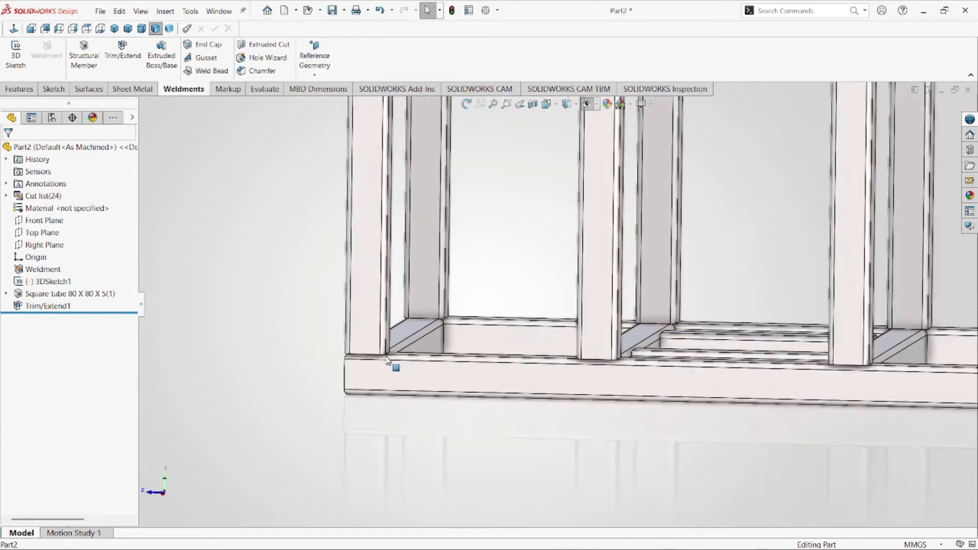
{"action": "scroll", "coordinate": [389, 361], "scroll_direction": "up", "scroll_amount": 4}
{"action": "scroll", "coordinate": [657, 299], "scroll_direction": "down", "scroll_amount": 3}
{"action": "scroll", "coordinate": [656, 299], "scroll_direction": "up", "scroll_amount": 3}
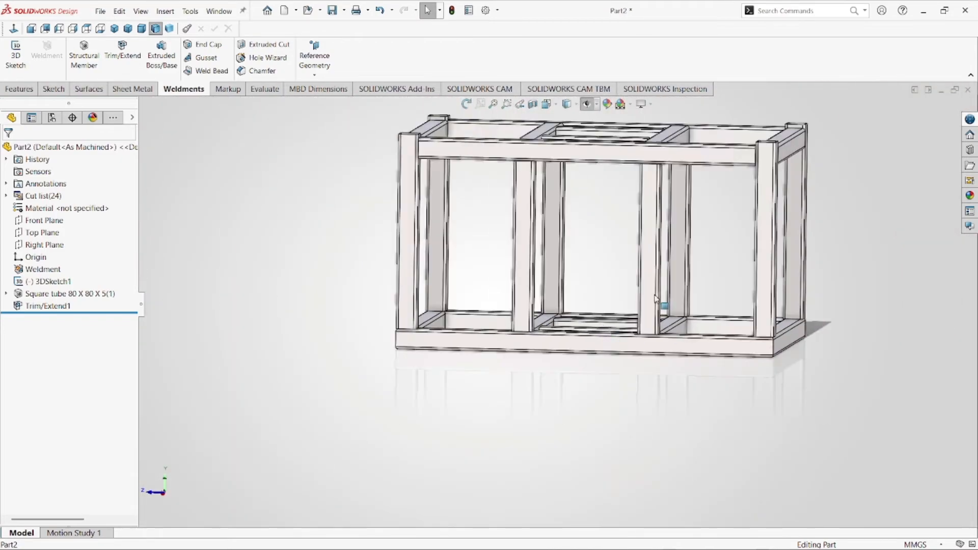
{"action": "scroll", "coordinate": [631, 306], "scroll_direction": "down", "scroll_amount": 3}
{"action": "scroll", "coordinate": [342, 152], "scroll_direction": "up", "scroll_amount": 2}
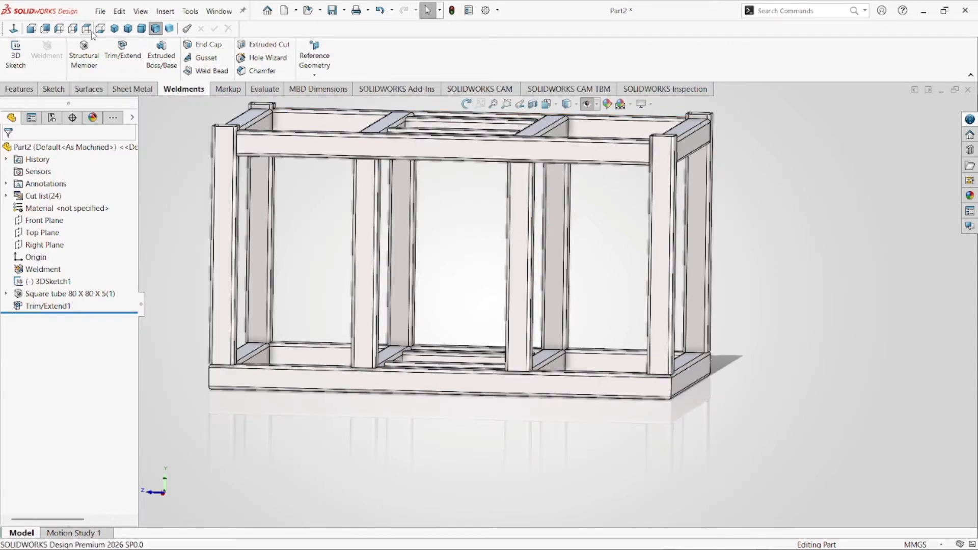
Start a Gusset, check its size on the mecano soudee 2 drawing, and set profile lengths d1 and d2 to 100 mm
{"action": "left_click", "coordinate": [142, 28]}
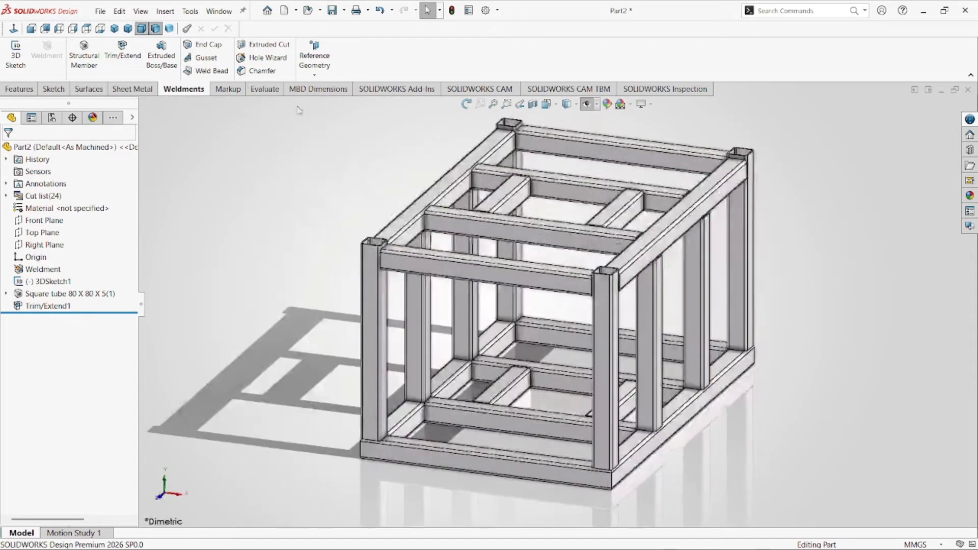
{"action": "left_click", "coordinate": [217, 60]}
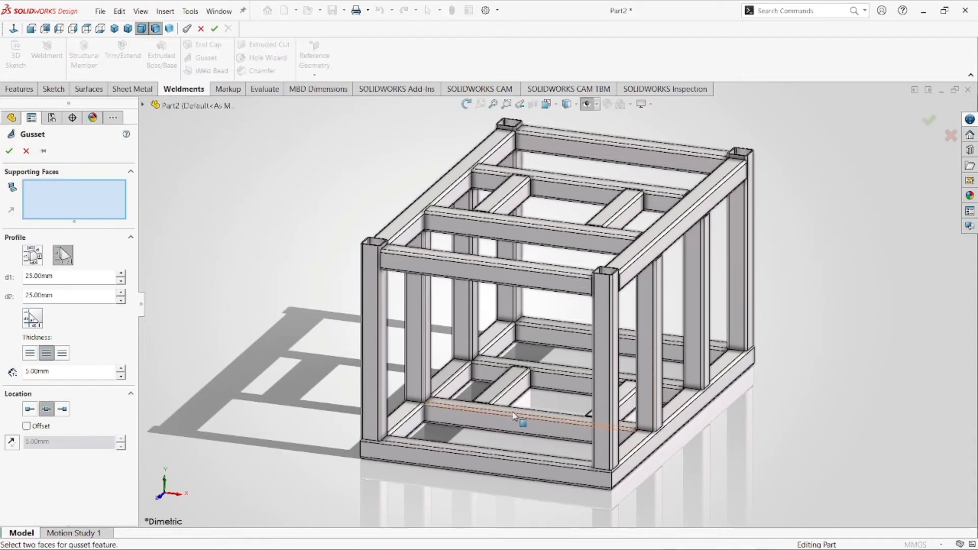
{"action": "scroll", "coordinate": [411, 366], "scroll_direction": "down", "scroll_amount": 2}
{"action": "left_click", "coordinate": [627, 535]}
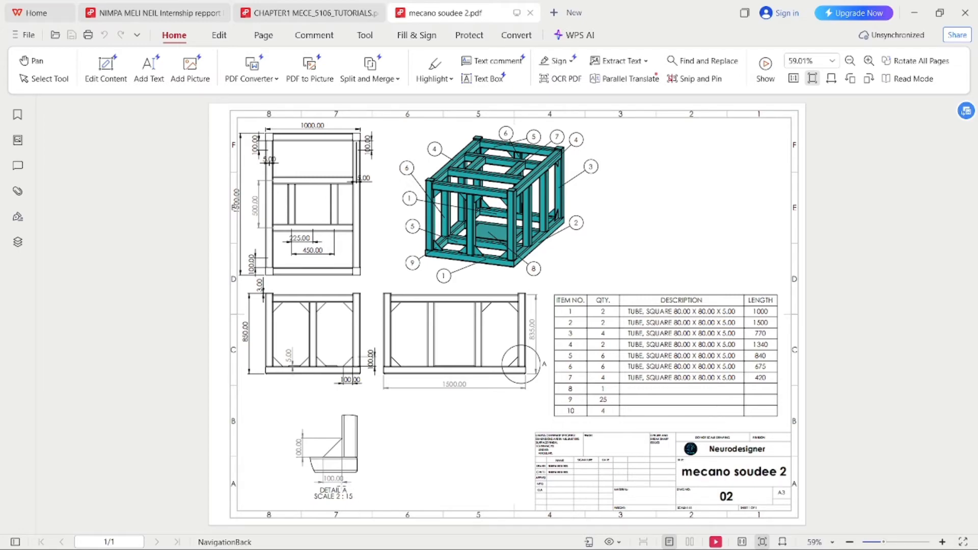
{"action": "left_click", "coordinate": [951, 8]}
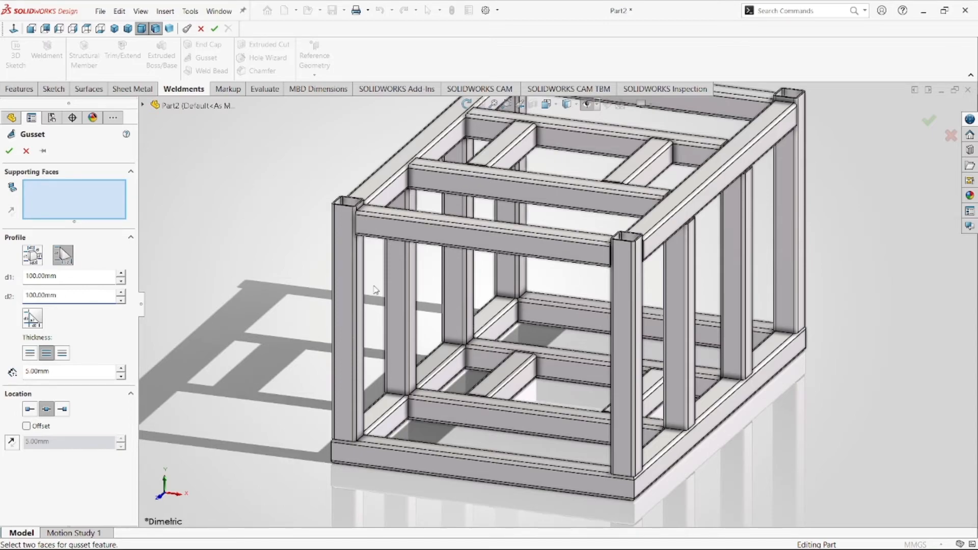
Add a gusset between the inner face of a corner upright and the bottom end tube, keeping the Gusset command open
{"action": "scroll", "coordinate": [375, 290], "scroll_direction": "up", "scroll_amount": 2}
{"action": "scroll", "coordinate": [371, 378], "scroll_direction": "down", "scroll_amount": 8}
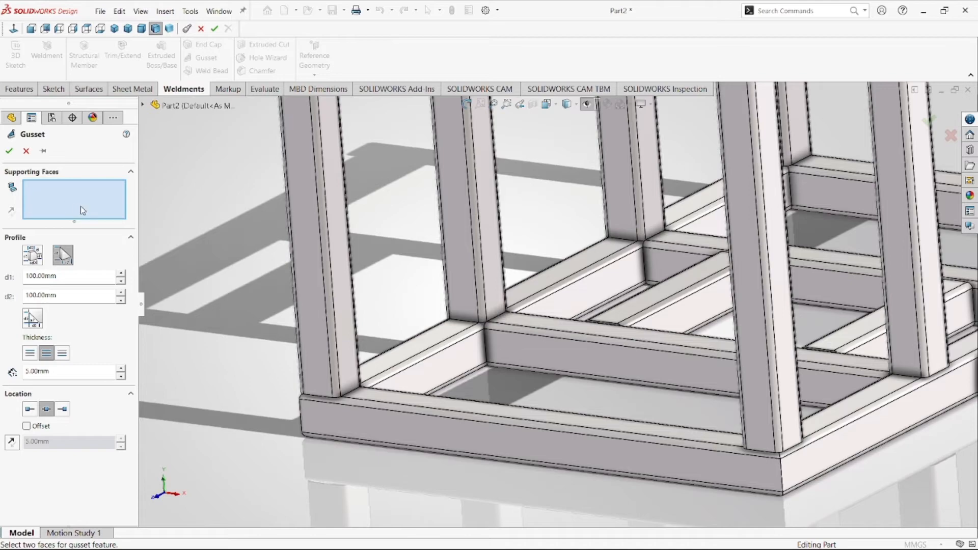
{"action": "left_click", "coordinate": [351, 371]}
{"action": "left_click", "coordinate": [415, 407]}
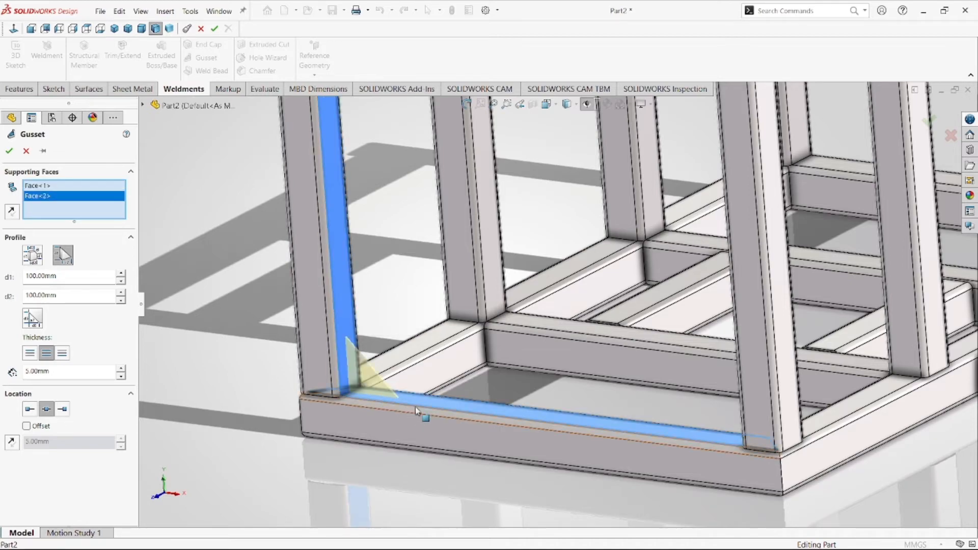
{"action": "key", "text": "z"}
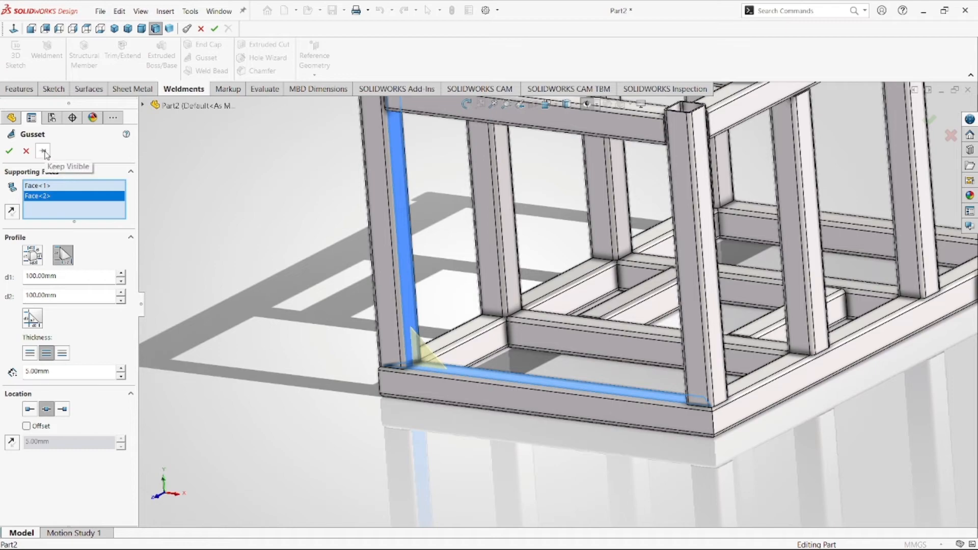
{"action": "scroll", "coordinate": [517, 347], "scroll_direction": "down", "scroll_amount": 5}
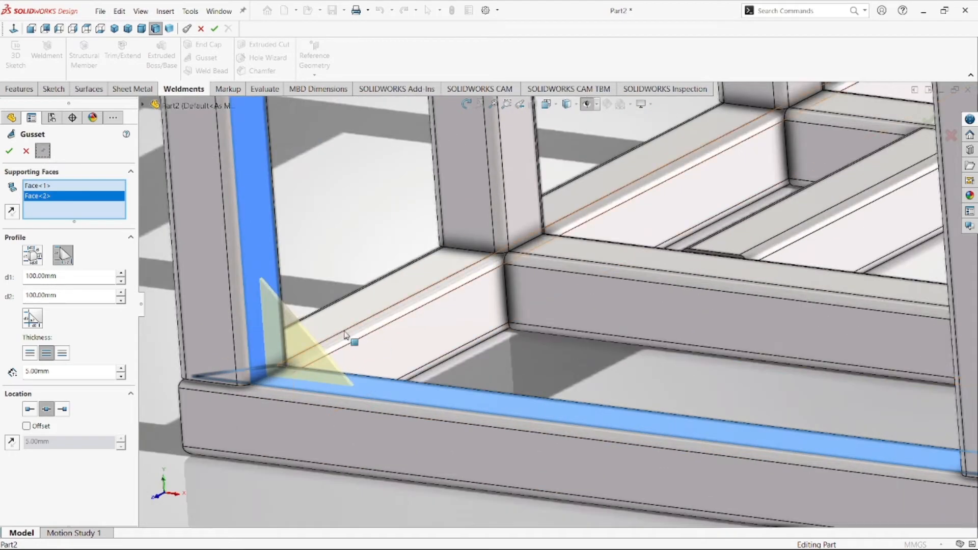
{"action": "key", "text": "Return"}
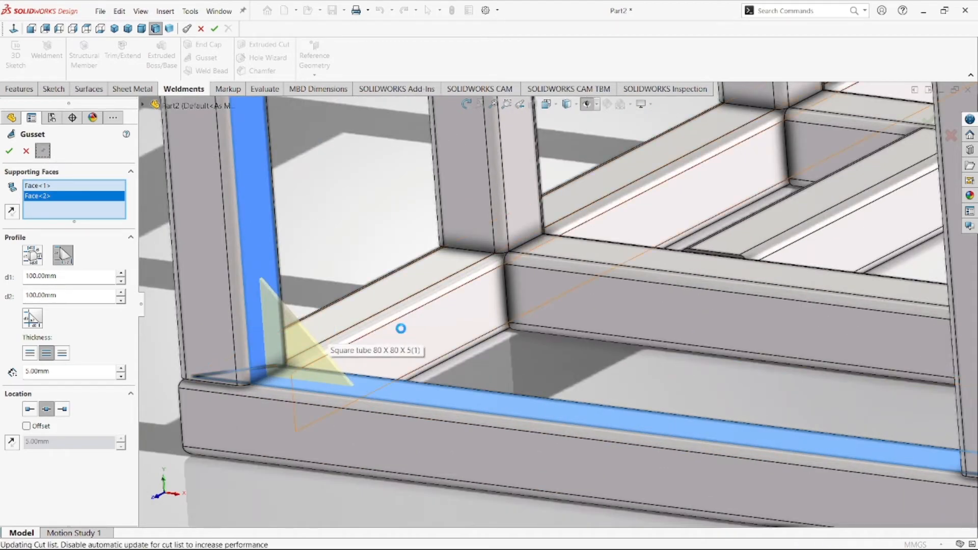
Add the same 100 mm gussets at the remaining upright corners, correcting the supporting faces where needed, and close the Gusset command
{"action": "middle_click_drag", "start_coordinate": [428, 308], "coordinate": [379, 331]}
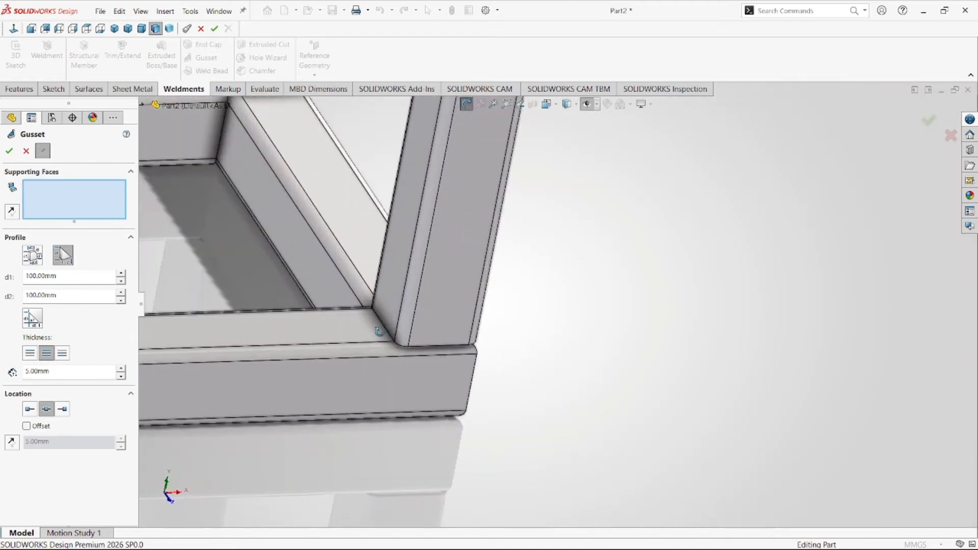
{"action": "left_click", "coordinate": [364, 337]}
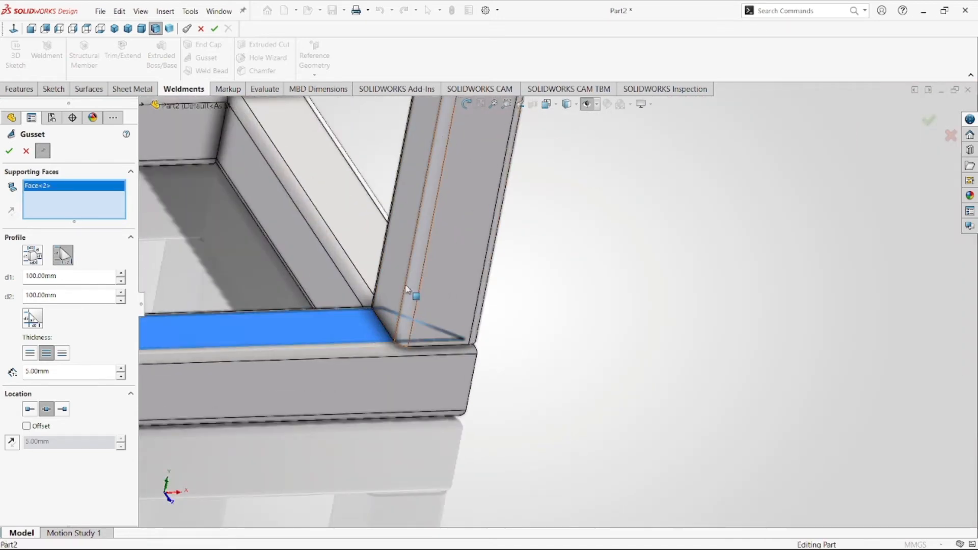
{"action": "left_click", "coordinate": [407, 295]}
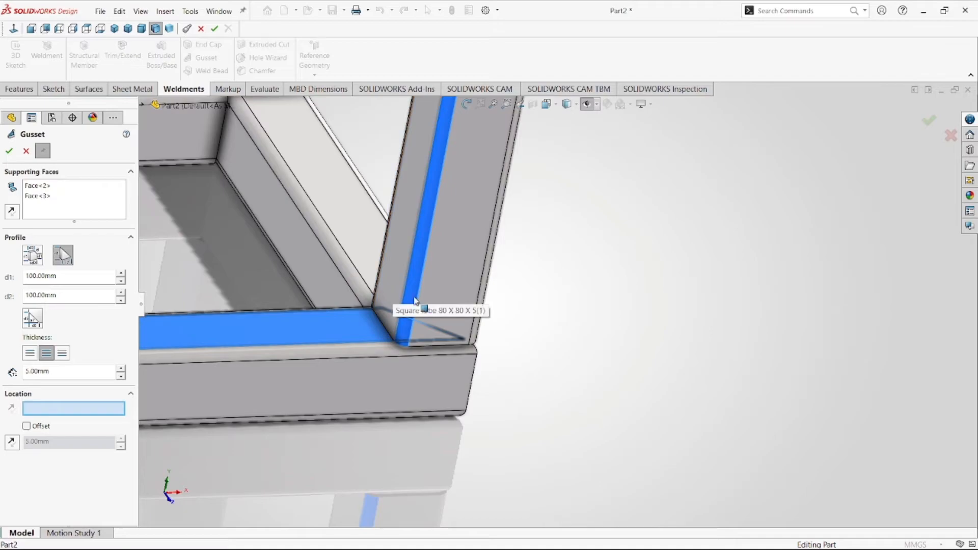
{"action": "right_click", "coordinate": [53, 201]}
{"action": "left_click", "coordinate": [96, 209]}
{"action": "left_click", "coordinate": [363, 329]}
{"action": "left_click", "coordinate": [397, 304]}
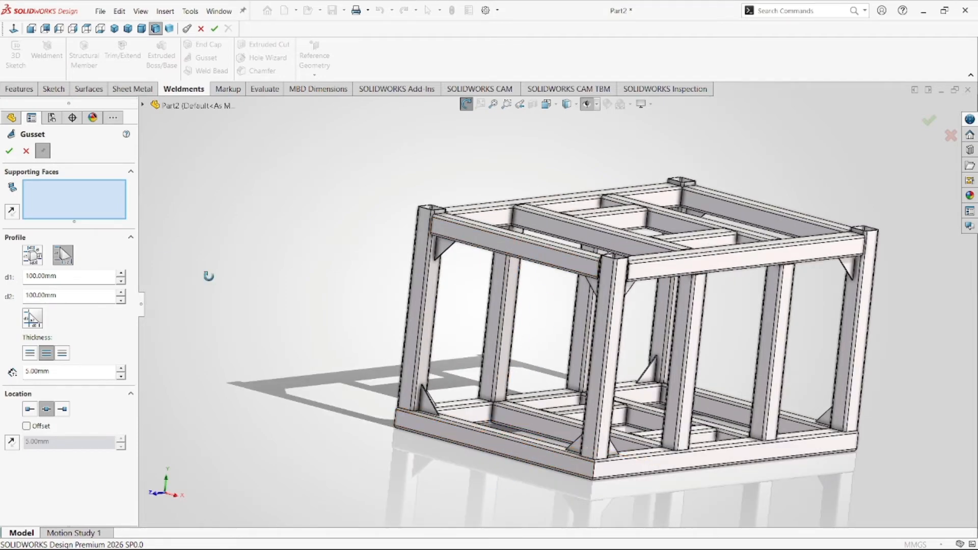
{"action": "left_click", "coordinate": [9, 151]}
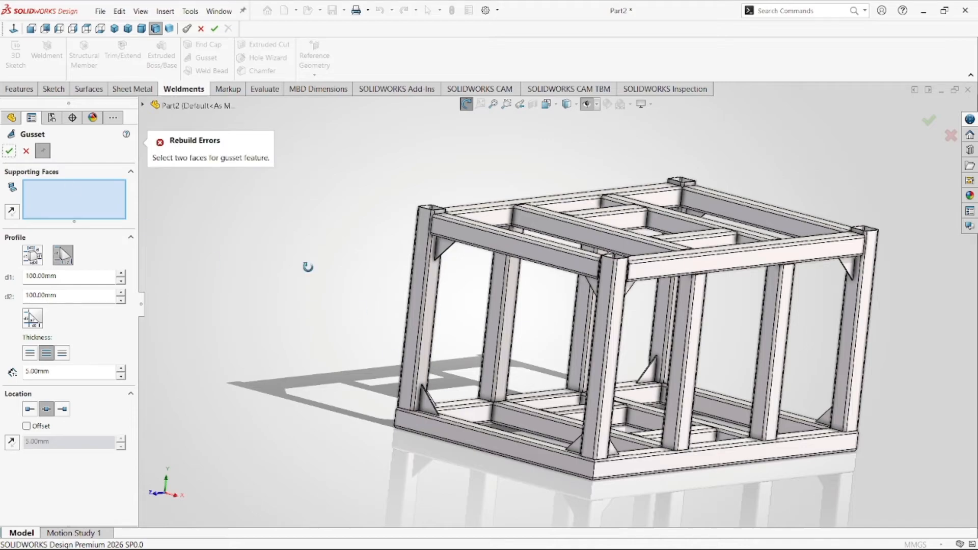
{"action": "left_click", "coordinate": [28, 151]}
Edit 3DSketch1 to add a vertical line joining the midpoints of the bottom and top edges at the near end of the frame
{"action": "scroll", "coordinate": [622, 430], "scroll_direction": "up", "scroll_amount": 2}
{"action": "scroll", "coordinate": [524, 291], "scroll_direction": "down", "scroll_amount": 5}
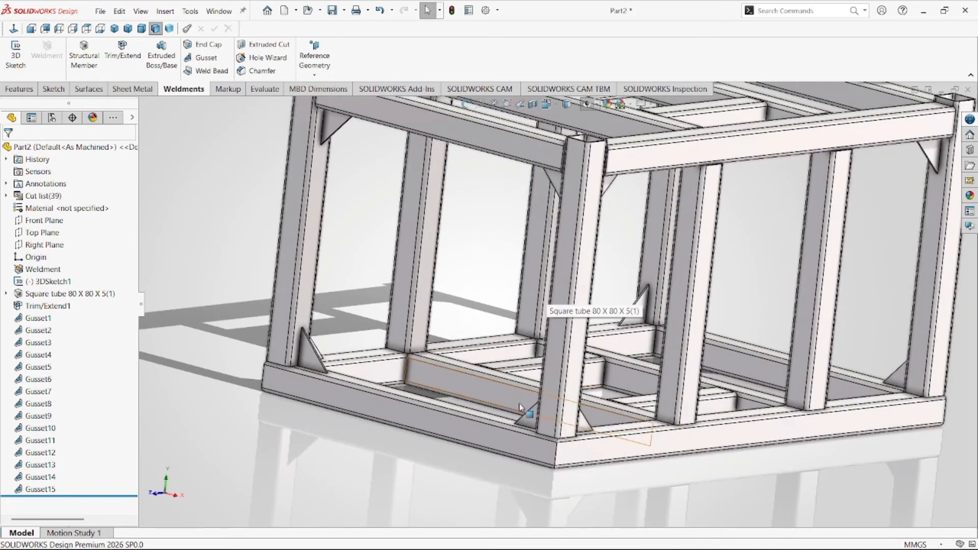
{"action": "scroll", "coordinate": [519, 403], "scroll_direction": "up", "scroll_amount": 2}
{"action": "scroll", "coordinate": [497, 399], "scroll_direction": "down", "scroll_amount": 2}
{"action": "scroll", "coordinate": [444, 408], "scroll_direction": "up", "scroll_amount": 4}
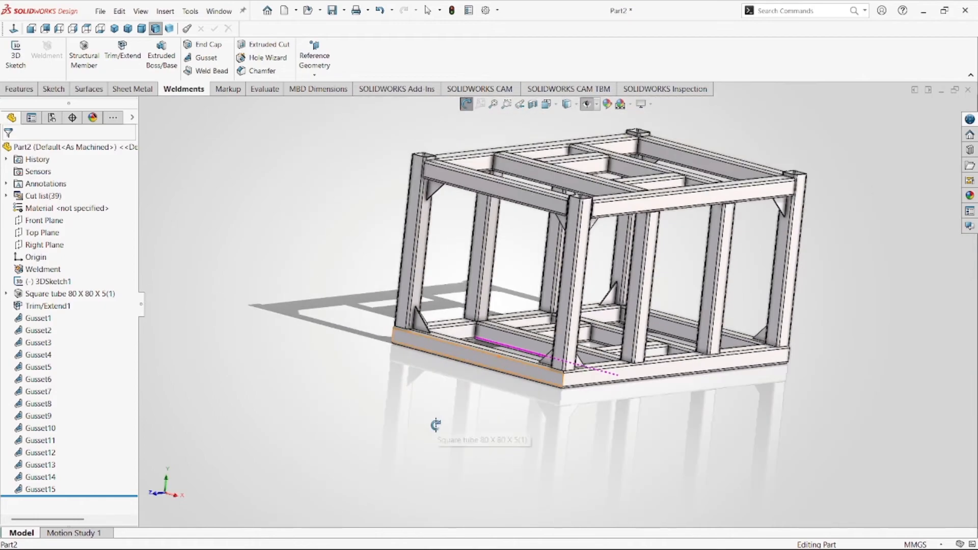
{"action": "key", "text": "Escape"}
{"action": "left_click", "coordinate": [45, 281]}
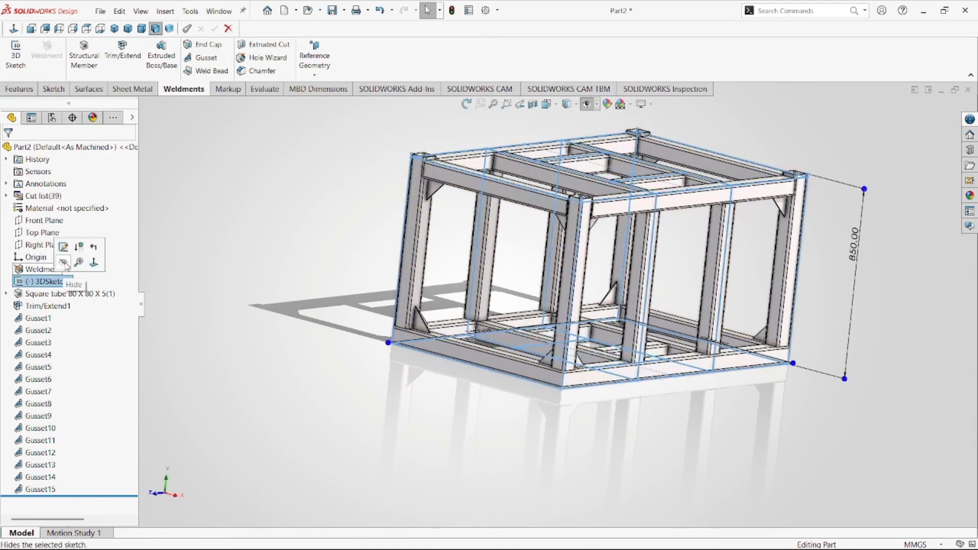
{"action": "left_click", "coordinate": [64, 248]}
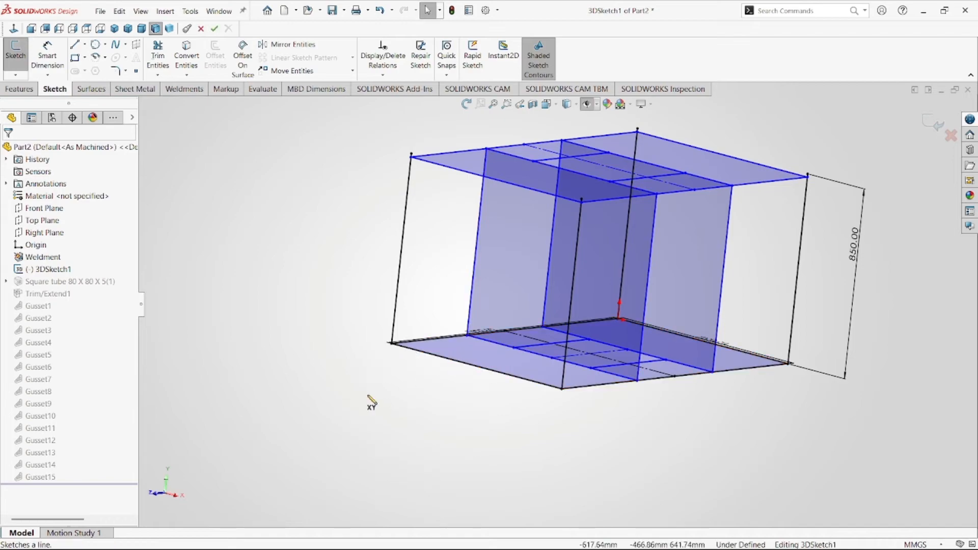
{"action": "key", "text": "l"}
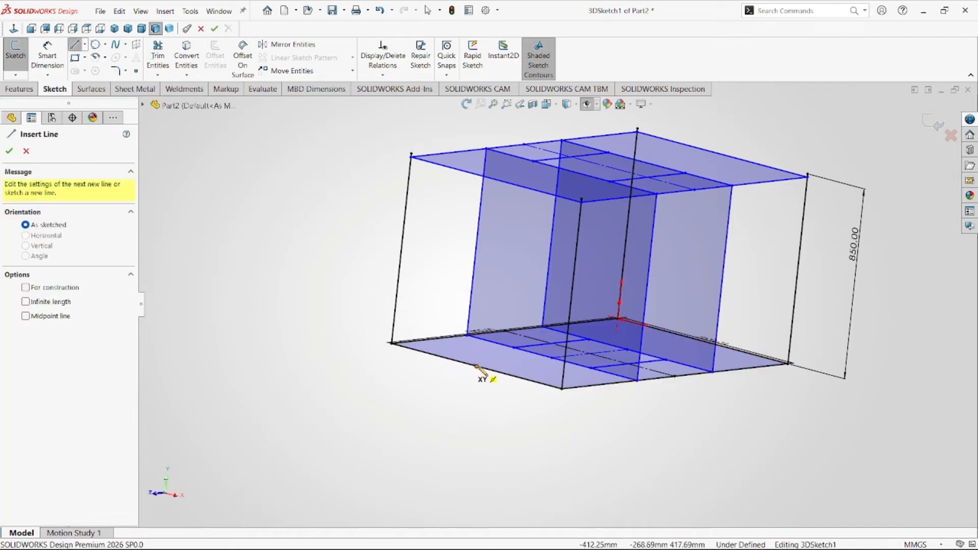
{"action": "left_click", "coordinate": [476, 366]}
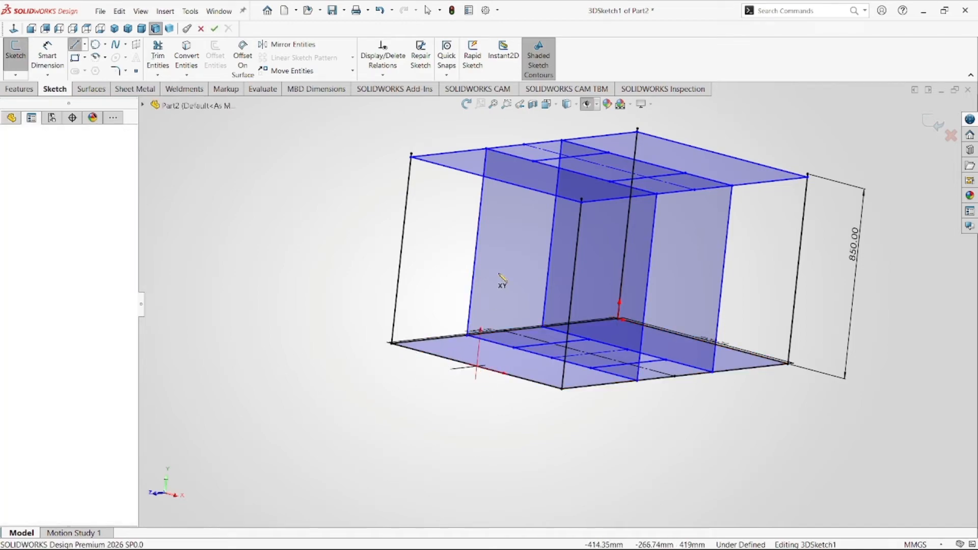
{"action": "left_click", "coordinate": [497, 180]}
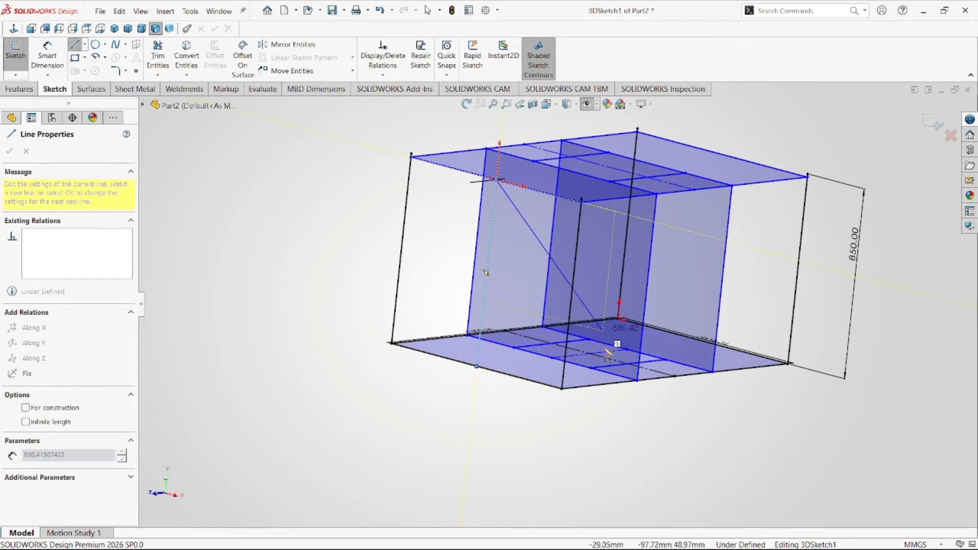
{"action": "left_click", "coordinate": [937, 125]}
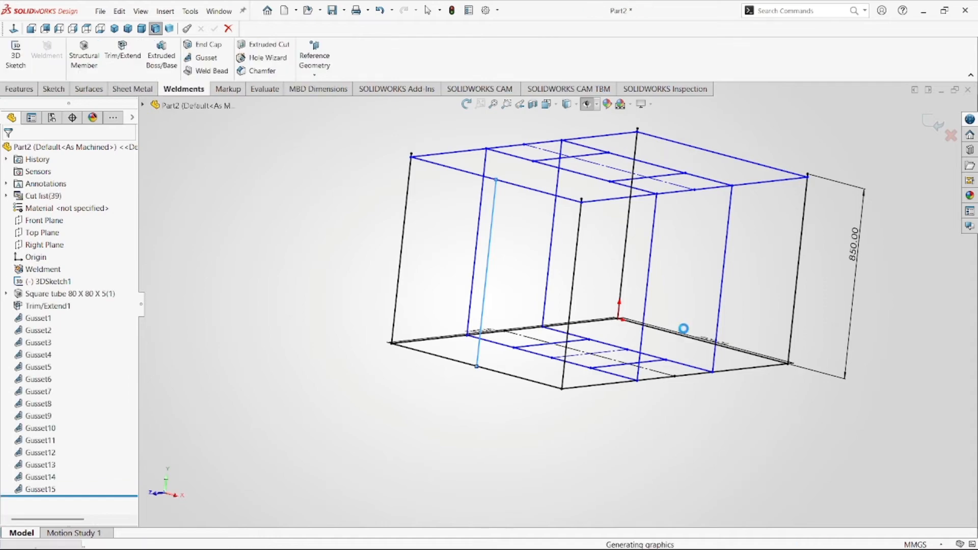
Reopen 3DSketch1 and add a matching vertical line between the edge midpoints at the opposite end of the frame
{"action": "right_click", "coordinate": [39, 282]}
{"action": "left_click", "coordinate": [76, 253]}
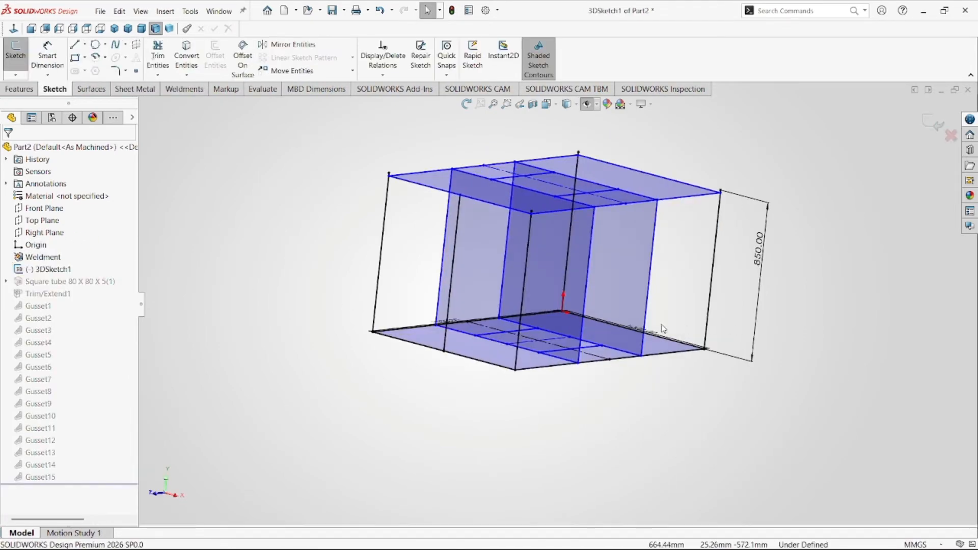
{"action": "scroll", "coordinate": [664, 328], "scroll_direction": "down", "scroll_amount": 2}
{"action": "key", "text": "l"}
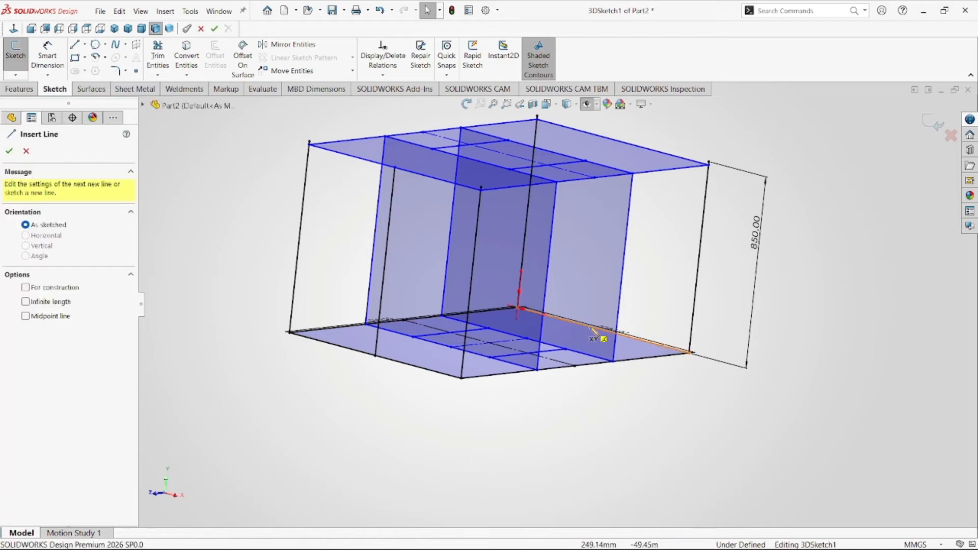
{"action": "left_click", "coordinate": [605, 330]}
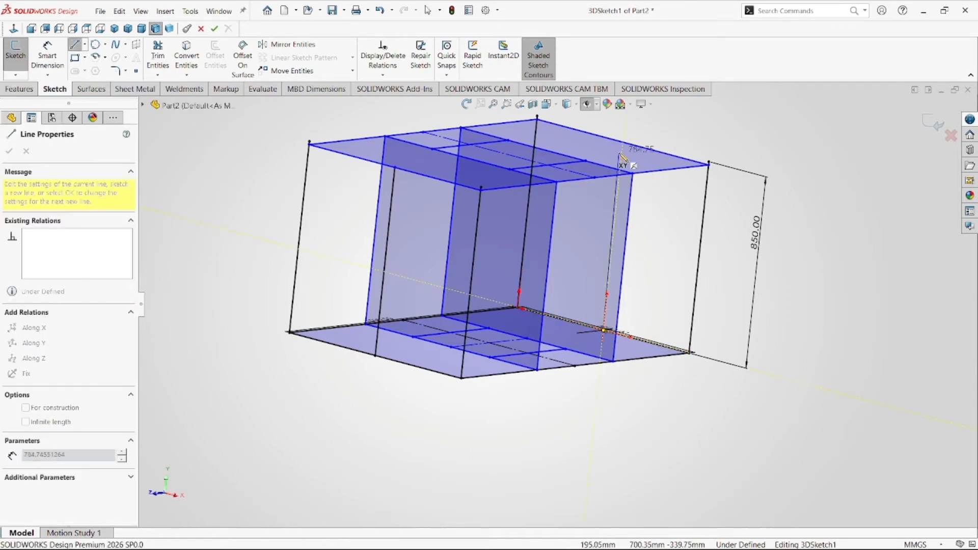
{"action": "left_click", "coordinate": [623, 142]}
{"action": "key", "text": "Escape"}
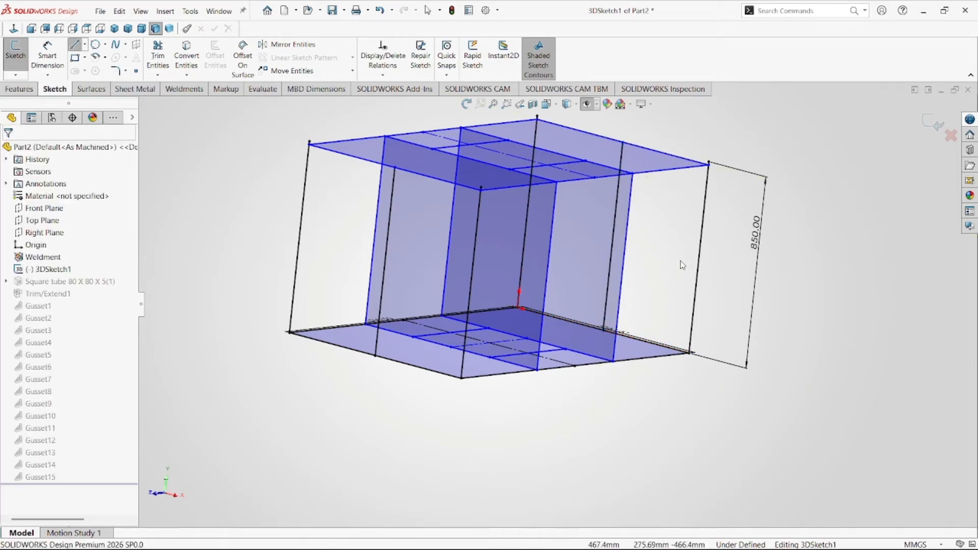
{"action": "left_click", "coordinate": [929, 115]}
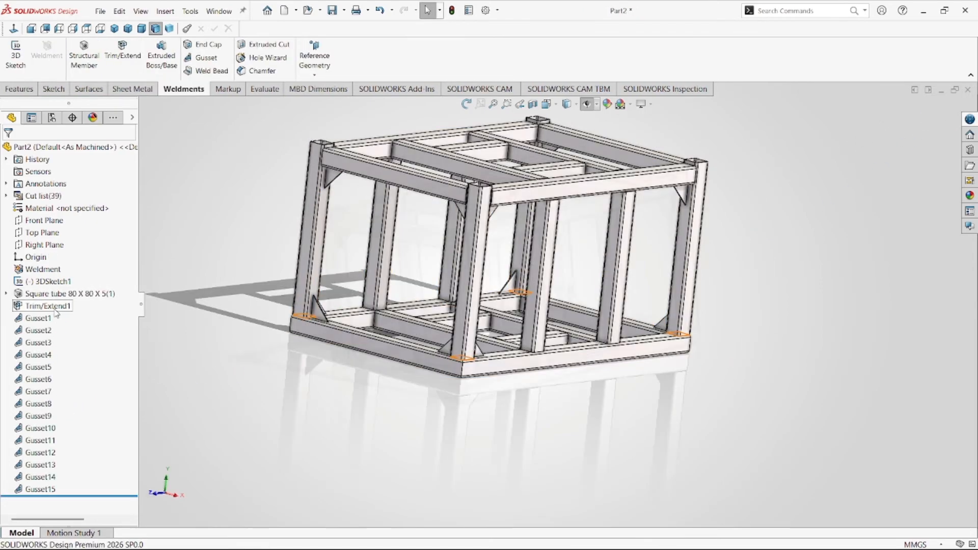
Show the sketch lines and add the near-end vertical midline to the Square tube 80 X 80 X 5(1) feature as a new group
{"action": "left_click", "coordinate": [586, 106]}
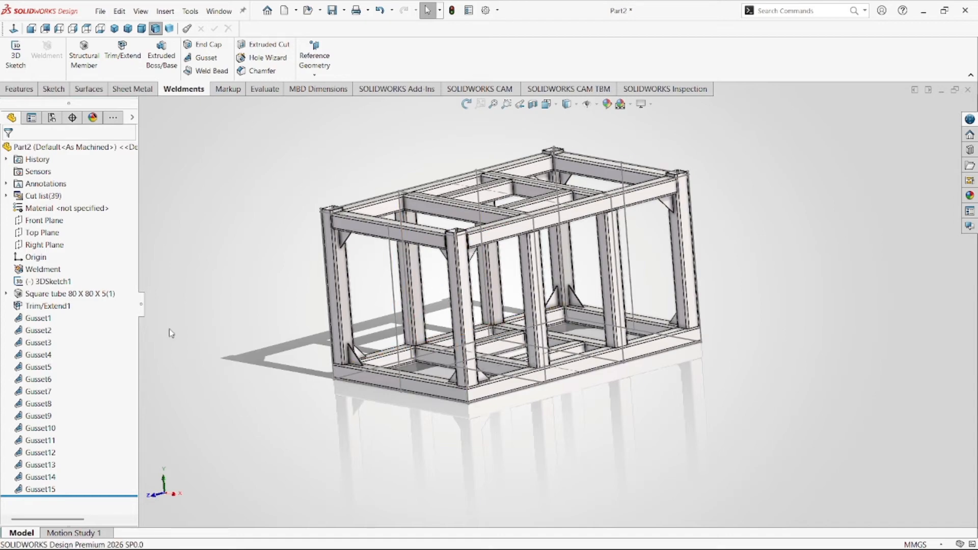
{"action": "left_click", "coordinate": [68, 298]}
{"action": "scroll", "coordinate": [434, 309], "scroll_direction": "down", "scroll_amount": 5}
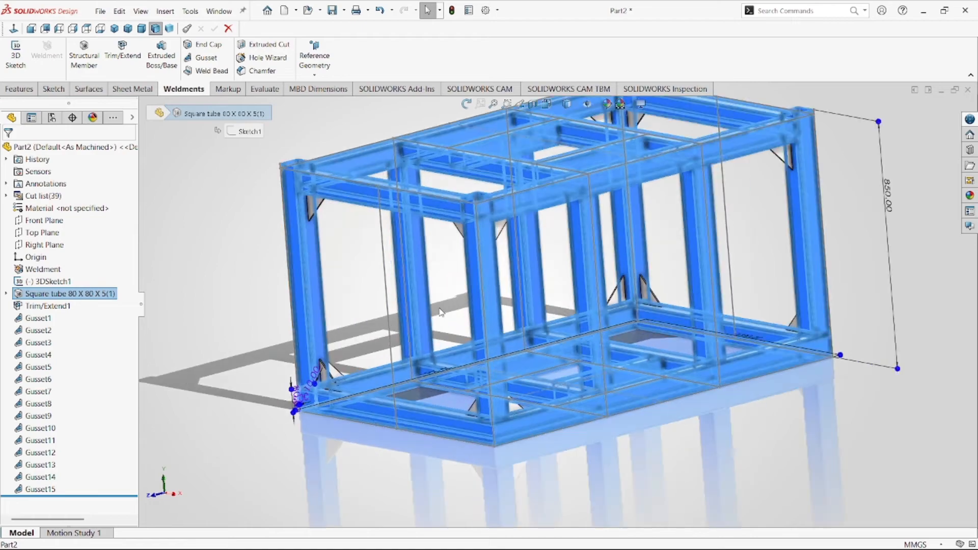
{"action": "right_click", "coordinate": [86, 291]}
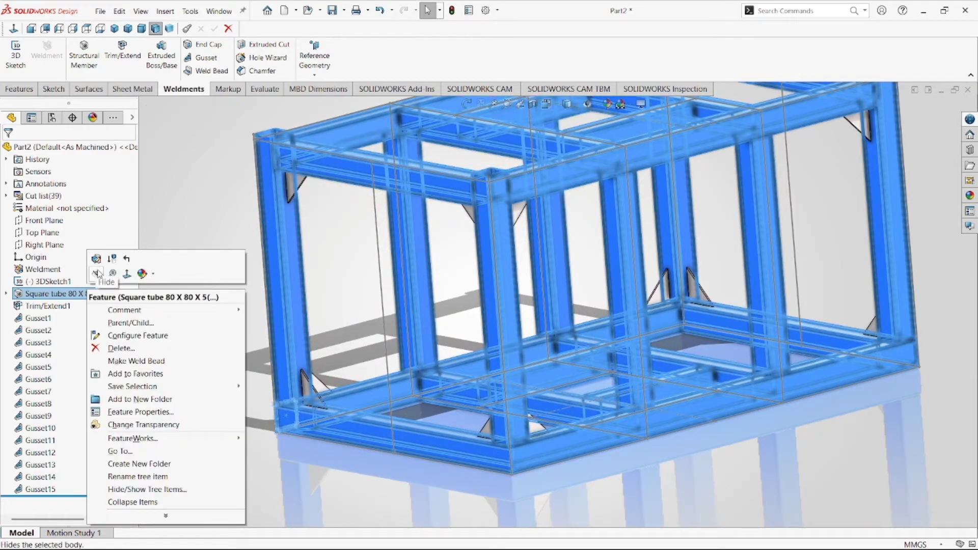
{"action": "left_click", "coordinate": [97, 260]}
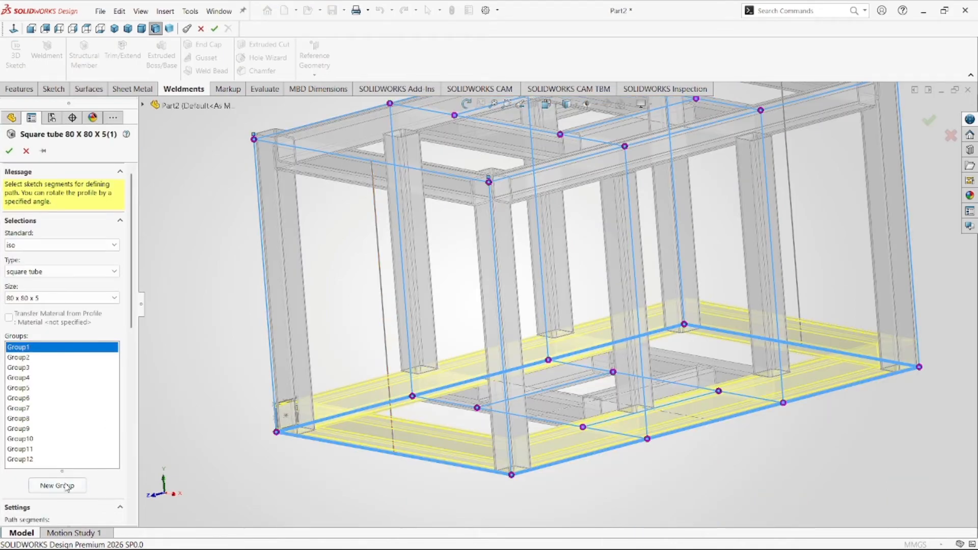
{"action": "left_click", "coordinate": [57, 486]}
{"action": "left_click", "coordinate": [384, 307]}
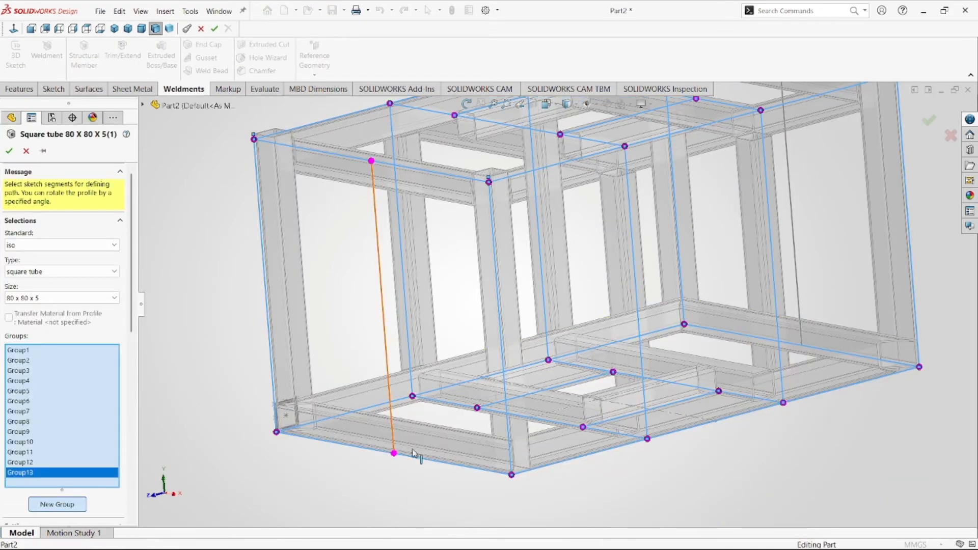
Relocate the new near-end upright's profile so the midpoint of its outer side lies on the sketch line
{"action": "scroll", "coordinate": [411, 458], "scroll_direction": "down", "scroll_amount": 3}
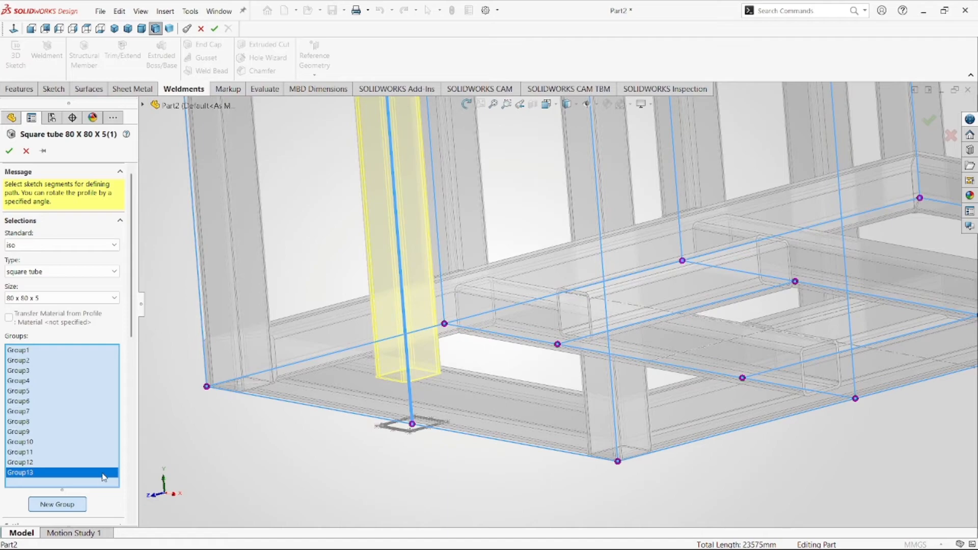
{"action": "scroll", "coordinate": [108, 503], "scroll_direction": "down", "scroll_amount": 5}
{"action": "left_click", "coordinate": [65, 385]}
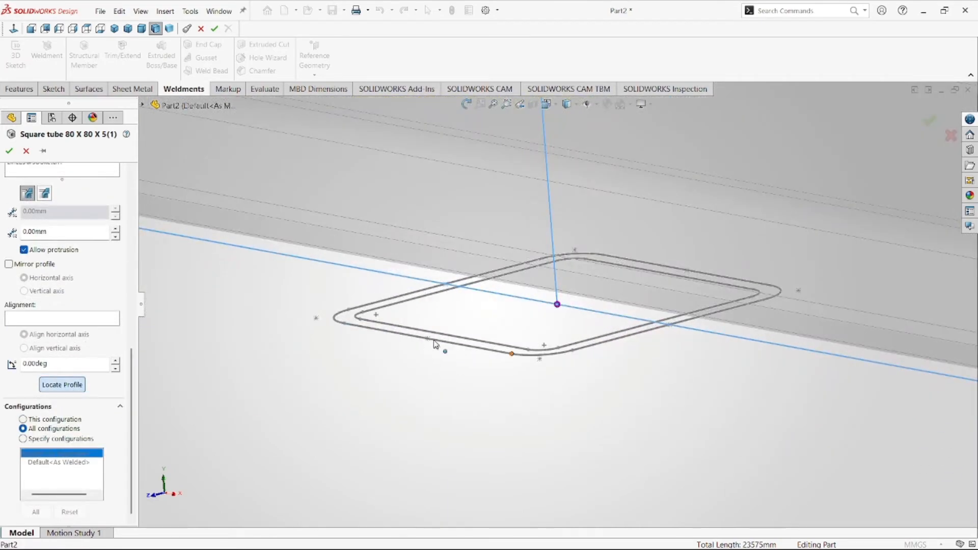
{"action": "left_click", "coordinate": [570, 357]}
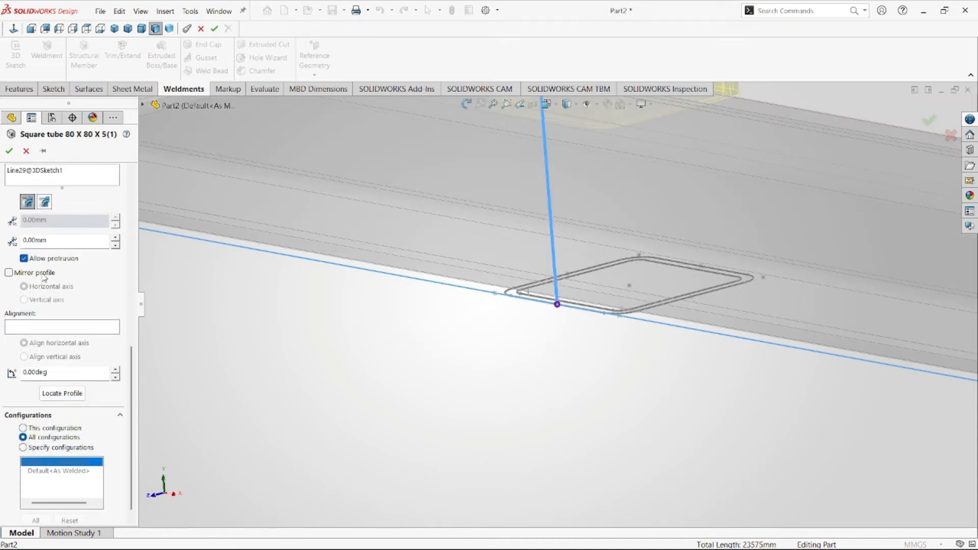
Add the opposite end's vertical midline as another new group, relocate its profile by the outer side's midpoint, and accept the feature edit
{"action": "scroll", "coordinate": [44, 279], "scroll_direction": "up", "scroll_amount": 3}
{"action": "left_click", "coordinate": [74, 223]}
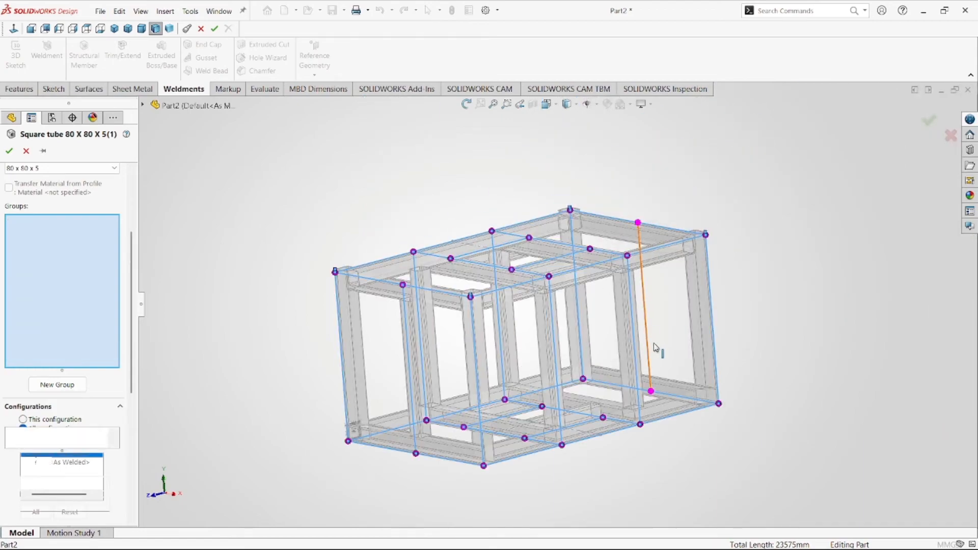
{"action": "scroll", "coordinate": [674, 390], "scroll_direction": "down", "scroll_amount": 7}
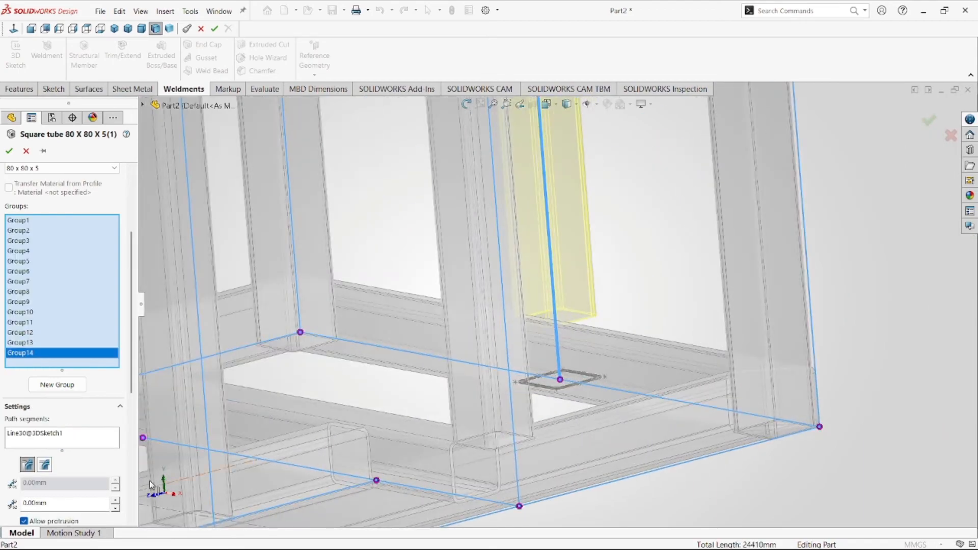
{"action": "scroll", "coordinate": [88, 483], "scroll_direction": "down", "scroll_amount": 5}
{"action": "left_click", "coordinate": [74, 390]}
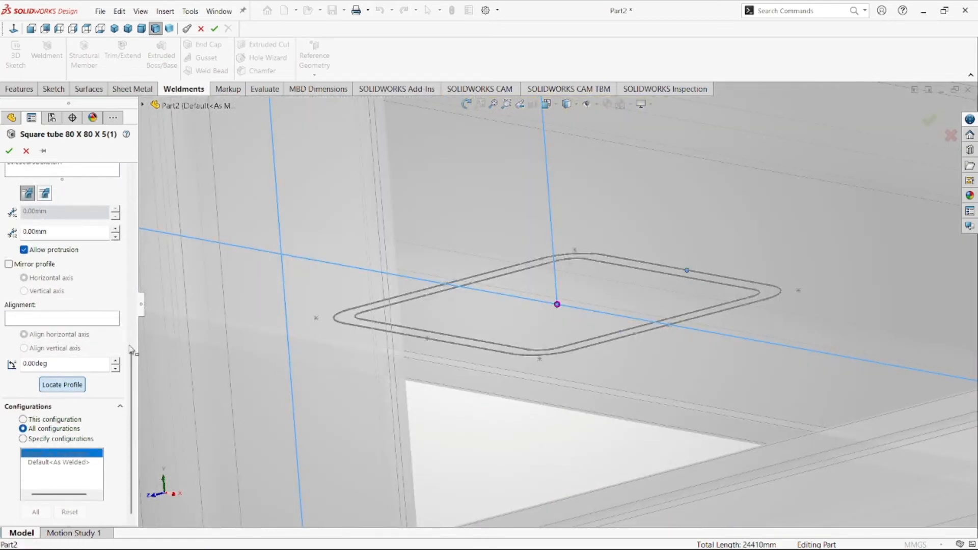
{"action": "left_click", "coordinate": [8, 152]}
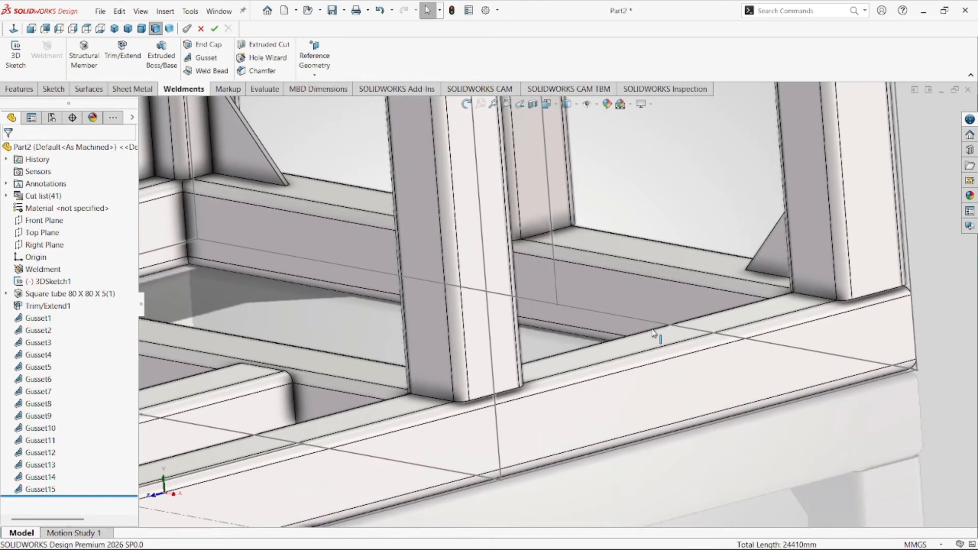
Add a centred 100 x 100 mm gusset, 5 mm thick, between one side of the near-end middle upright and the bottom end tube
{"action": "scroll", "coordinate": [652, 333], "scroll_direction": "up", "scroll_amount": 7}
{"action": "middle_click_drag", "start_coordinate": [311, 376], "coordinate": [378, 341]}
{"action": "scroll", "coordinate": [378, 339], "scroll_direction": "down", "scroll_amount": 3}
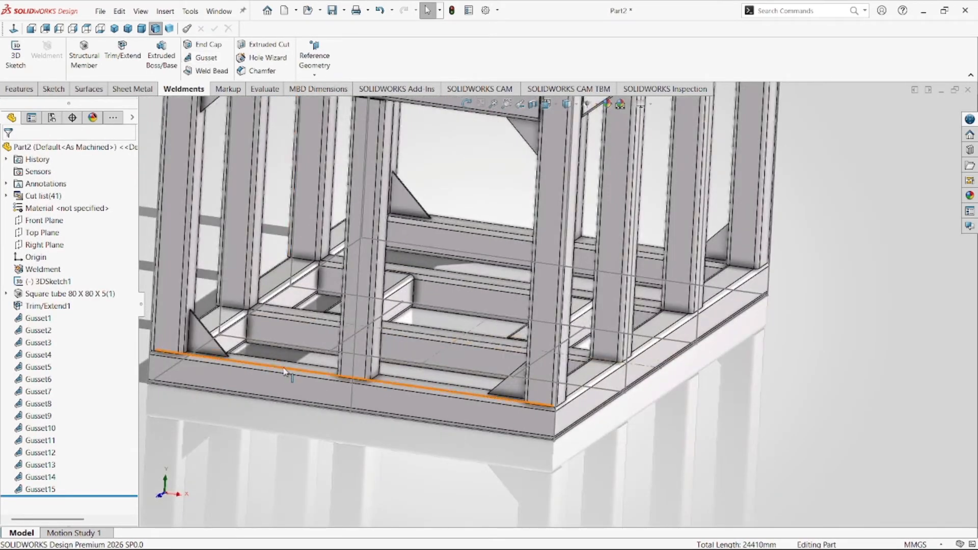
{"action": "left_click", "coordinate": [206, 58]}
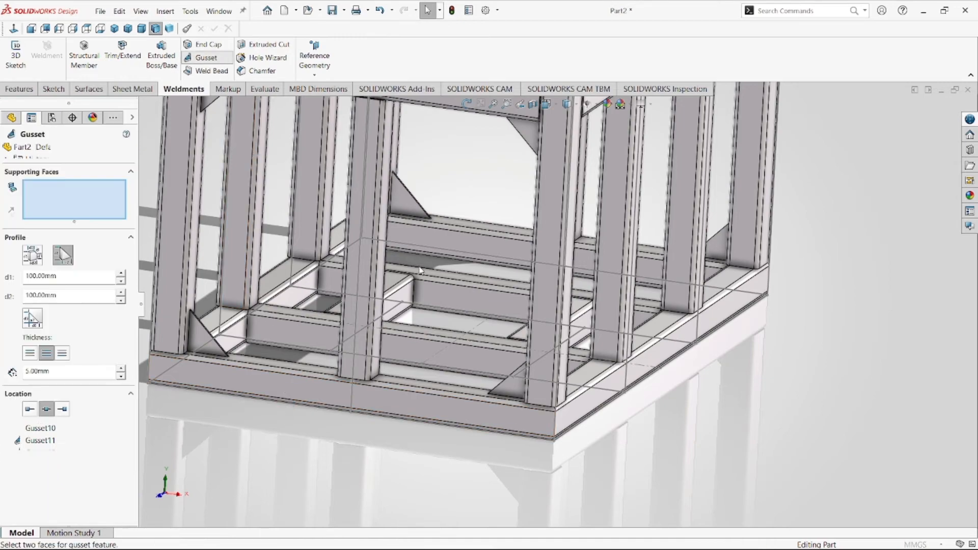
{"action": "scroll", "coordinate": [441, 404], "scroll_direction": "down", "scroll_amount": 2}
{"action": "scroll", "coordinate": [441, 405], "scroll_direction": "down", "scroll_amount": 2}
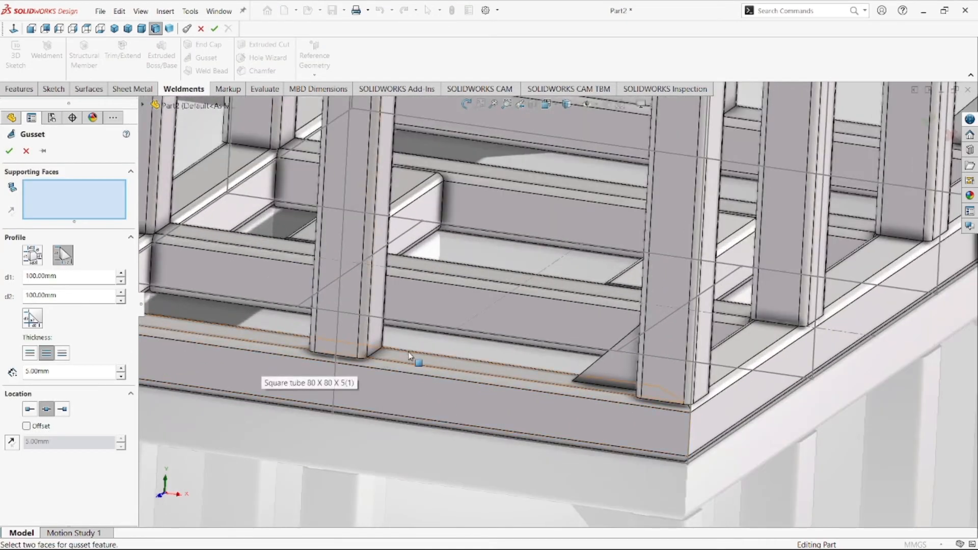
{"action": "scroll", "coordinate": [417, 358], "scroll_direction": "down", "scroll_amount": 2}
{"action": "left_click", "coordinate": [407, 360]}
{"action": "left_click", "coordinate": [368, 320]}
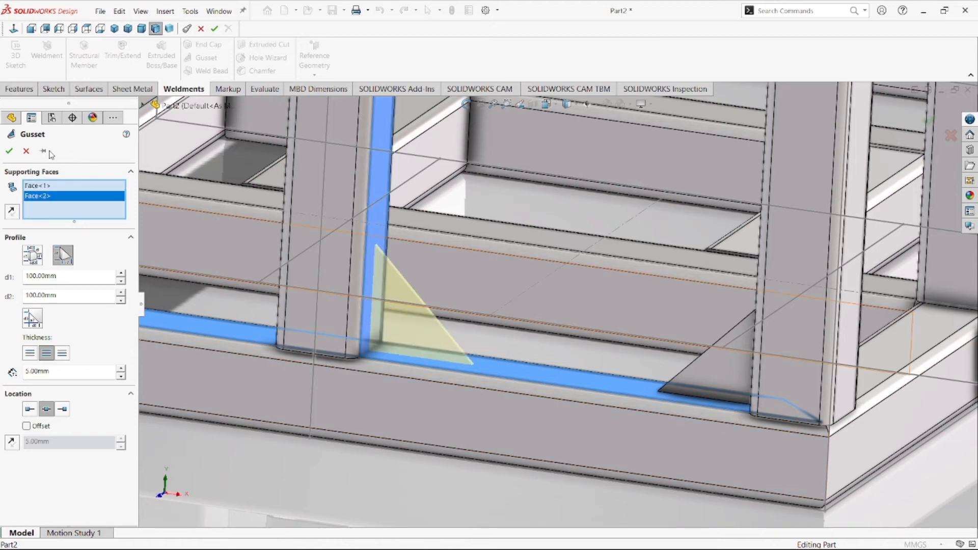
{"action": "key", "text": "Return"}
Add the matching 100 mm gusset between the other side of the near-end middle upright and the bottom end tube
{"action": "scroll", "coordinate": [363, 303], "scroll_direction": "up", "scroll_amount": 4}
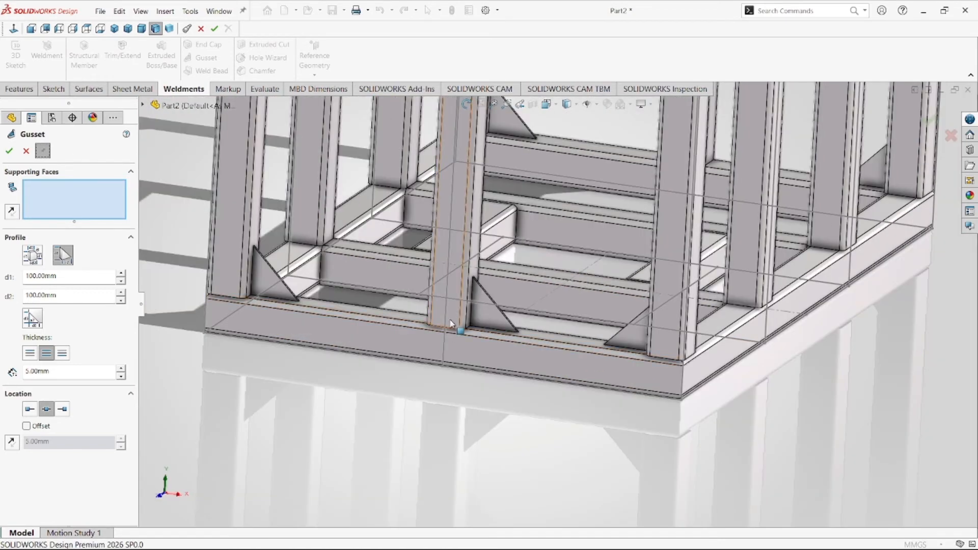
{"action": "scroll", "coordinate": [453, 319], "scroll_direction": "down", "scroll_amount": 2}
{"action": "left_click", "coordinate": [467, 103]}
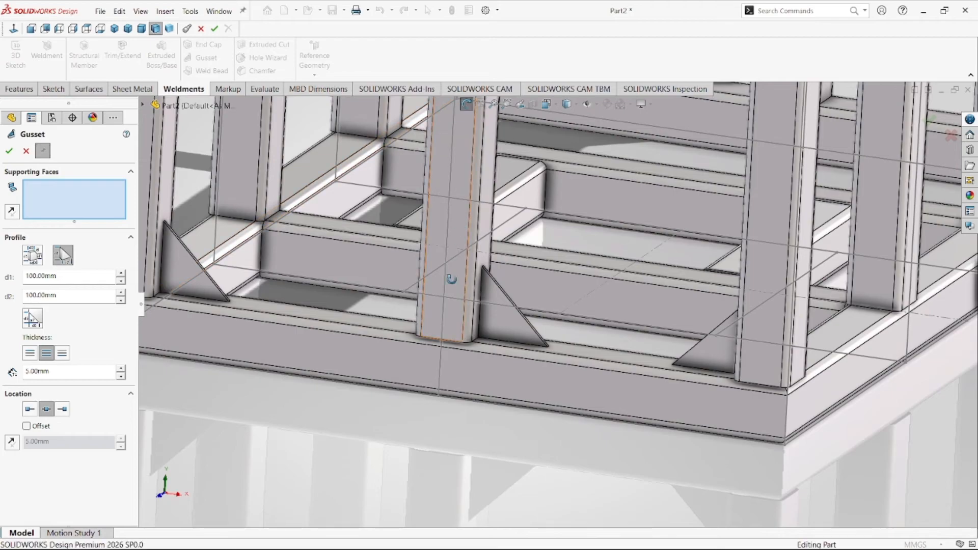
{"action": "left_click_drag", "start_coordinate": [447, 279], "coordinate": [530, 331]}
{"action": "middle_click_drag", "start_coordinate": [530, 330], "coordinate": [489, 317]}
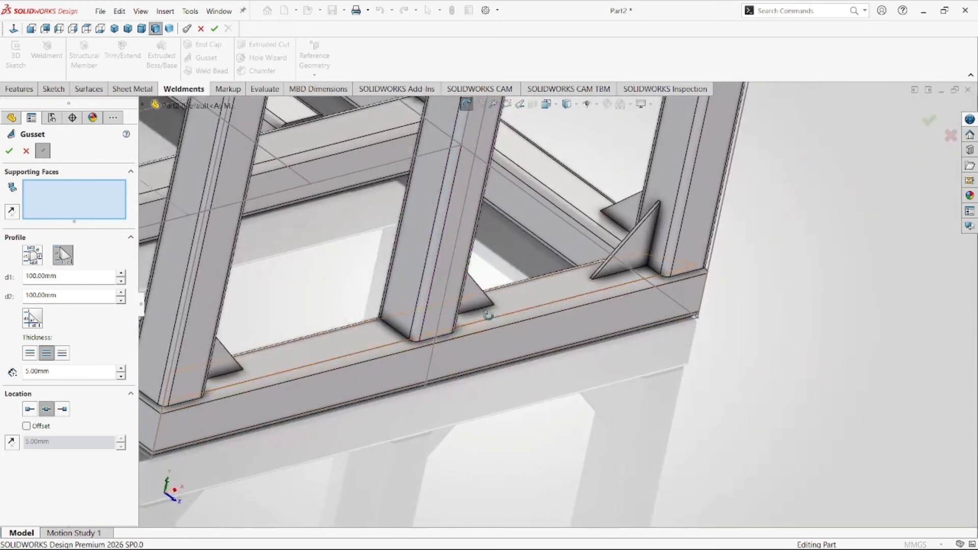
{"action": "left_click", "coordinate": [386, 336]}
{"action": "left_click", "coordinate": [415, 307]}
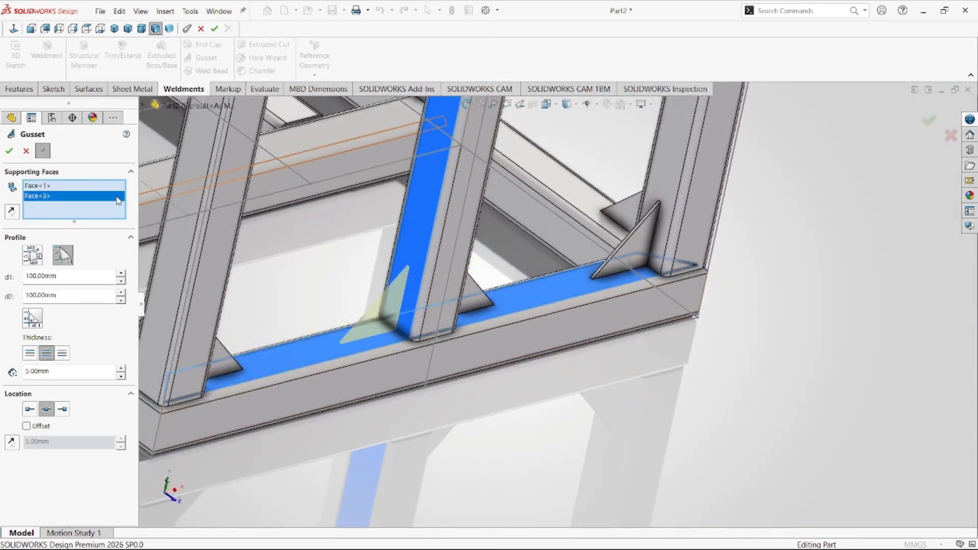
{"action": "key", "text": "Return"}
Add a 100 mm gusset between one side of the opposite end's middle upright and the bottom end tube
{"action": "middle_click_drag", "start_coordinate": [259, 228], "coordinate": [348, 256]}
{"action": "key", "text": "f"}
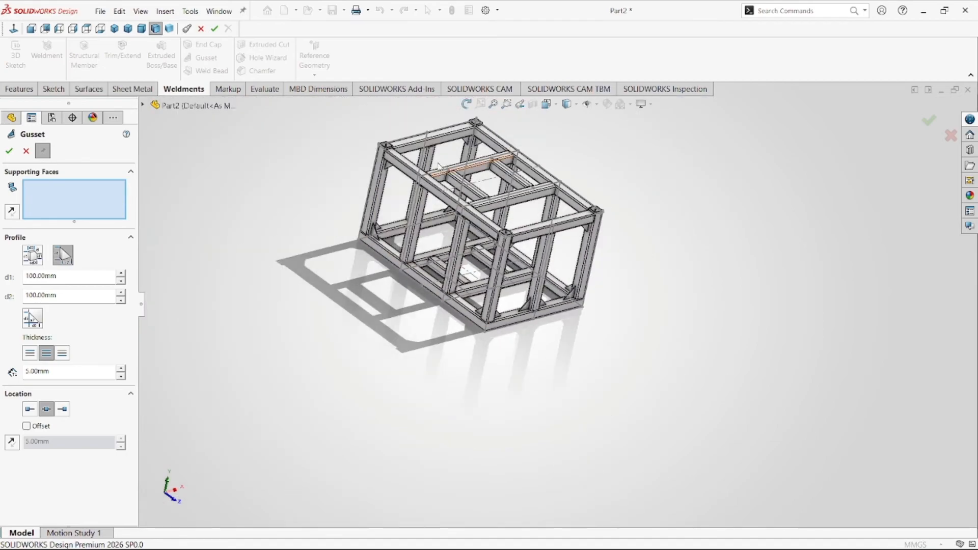
{"action": "left_click", "coordinate": [466, 103]}
{"action": "left_click_drag", "start_coordinate": [400, 349], "coordinate": [446, 319]}
{"action": "scroll", "coordinate": [446, 318], "scroll_direction": "down", "scroll_amount": 6}
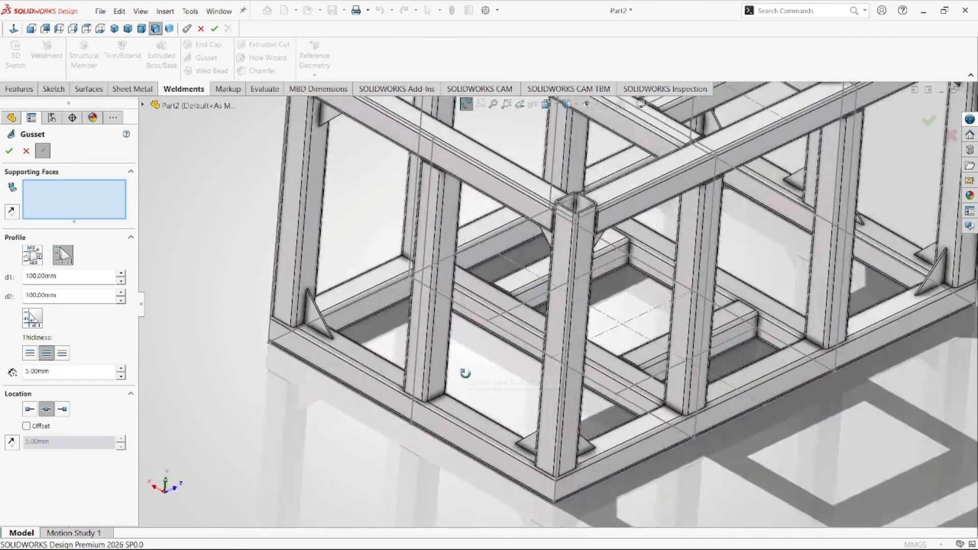
{"action": "left_click", "coordinate": [454, 404]}
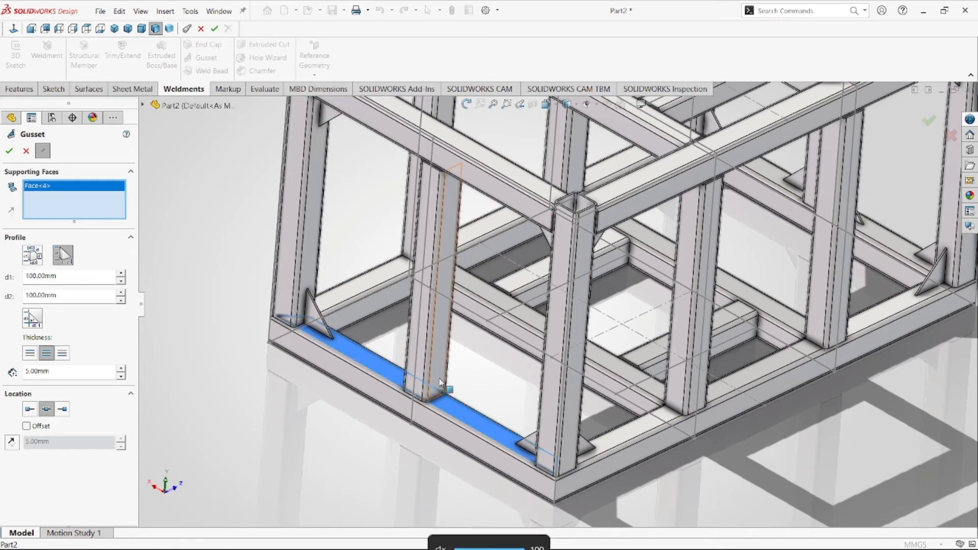
{"action": "left_click", "coordinate": [453, 230]}
{"action": "key", "text": "Return"}
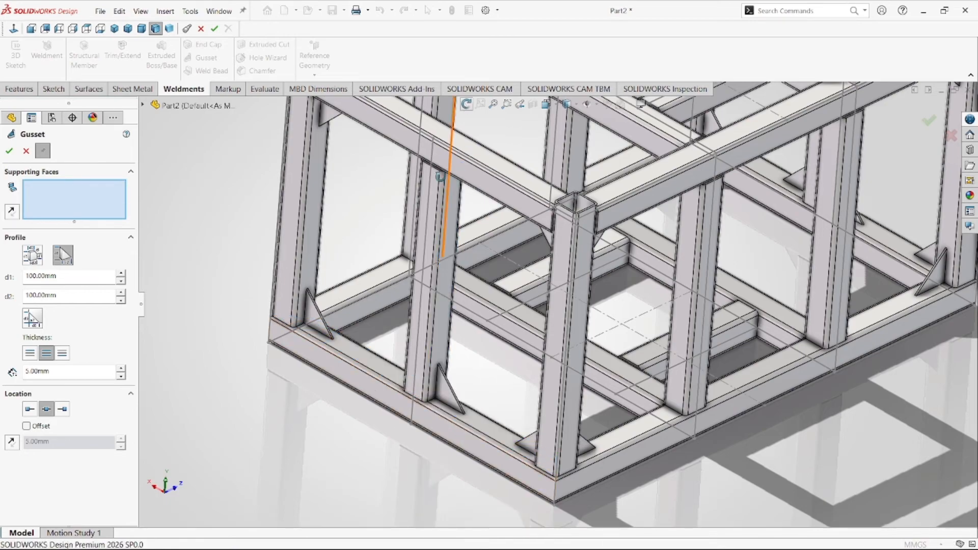
Add the second 100 mm gusset on the other side of the opposite end's middle upright and close the Gusset command
{"action": "middle_click_drag", "start_coordinate": [456, 259], "coordinate": [465, 410]}
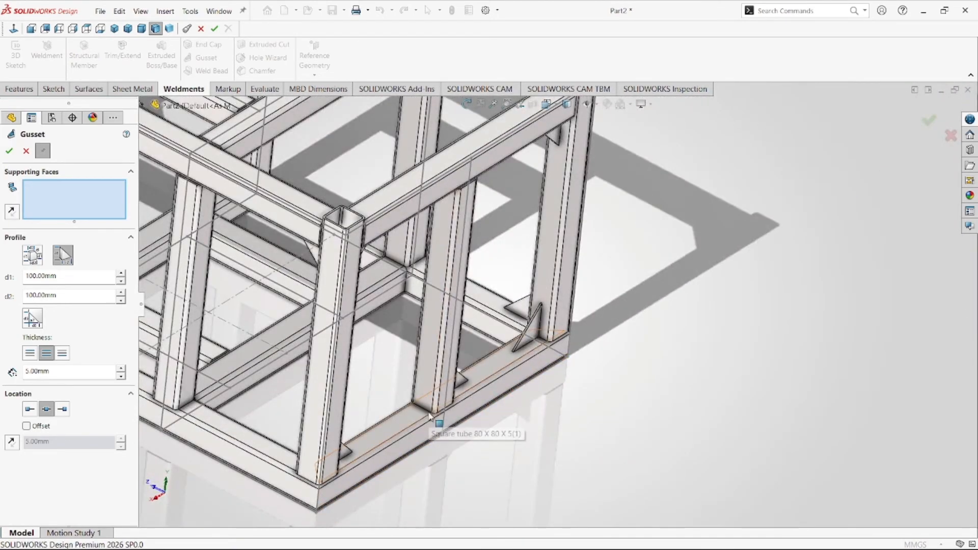
{"action": "left_click", "coordinate": [431, 419]}
{"action": "left_click", "coordinate": [441, 402]}
{"action": "right_click", "coordinate": [469, 388]}
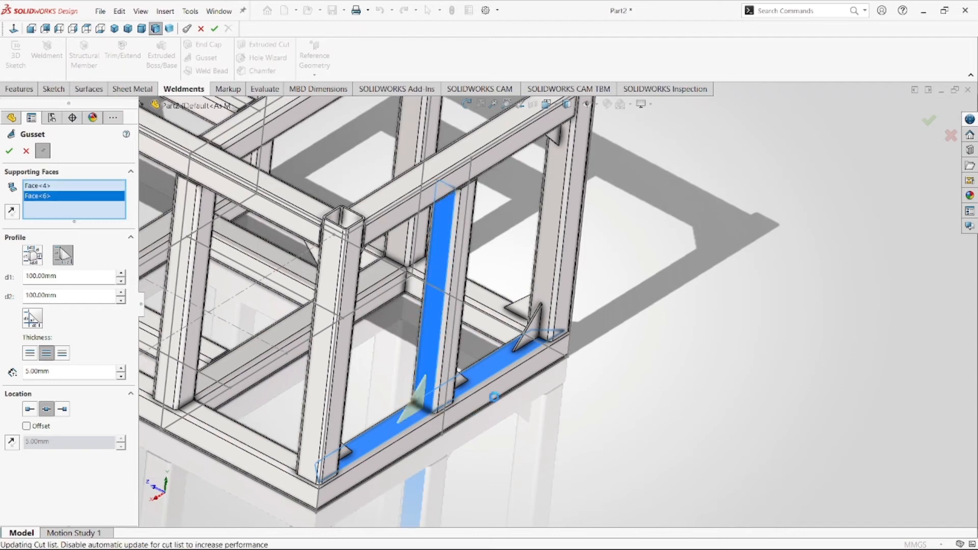
{"action": "scroll", "coordinate": [469, 386], "scroll_direction": "up", "scroll_amount": 3}
{"action": "left_click", "coordinate": [9, 152]}
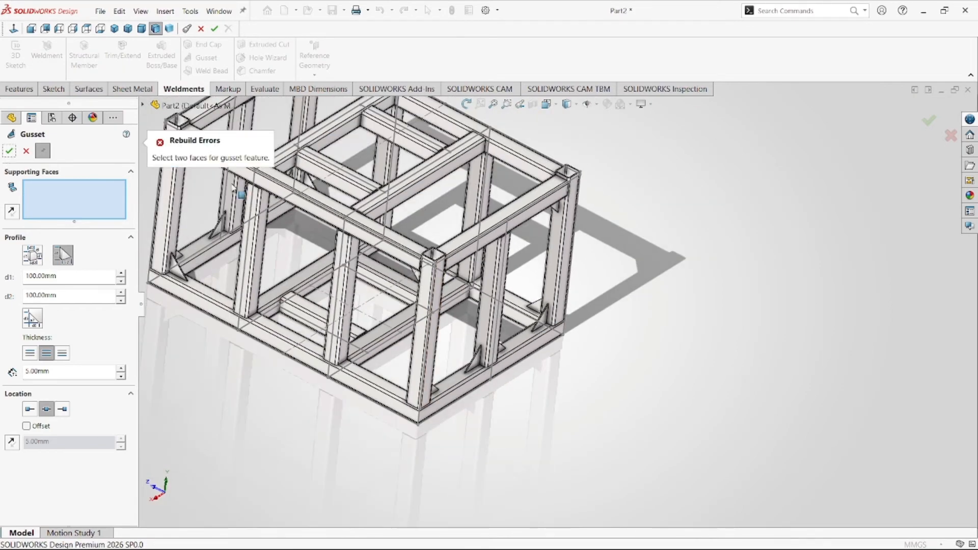
{"action": "left_click", "coordinate": [26, 151]}
Hide the sketch lines and inspect the open tops of the corner uprights in the dimetric view
{"action": "left_click", "coordinate": [586, 107]}
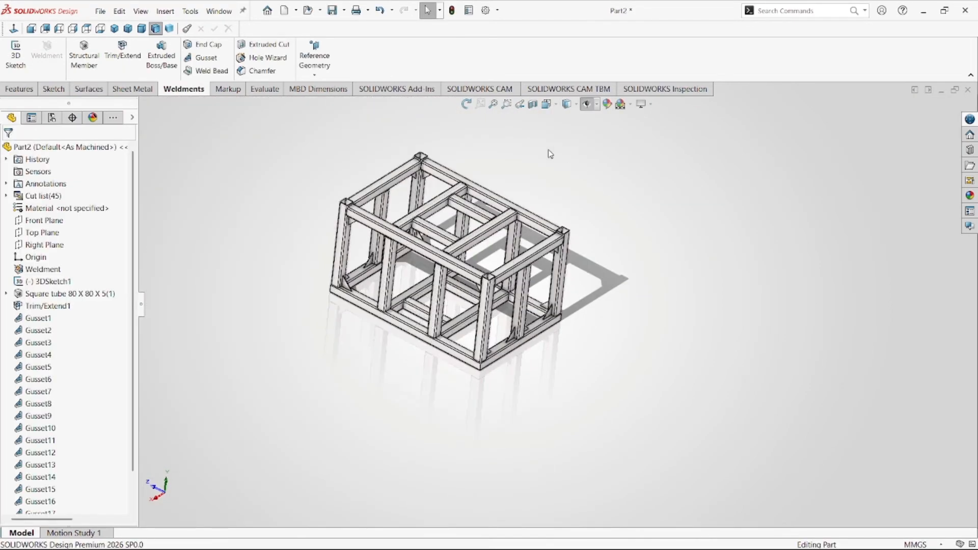
{"action": "left_click", "coordinate": [142, 28]}
{"action": "scroll", "coordinate": [626, 269], "scroll_direction": "down", "scroll_amount": 3}
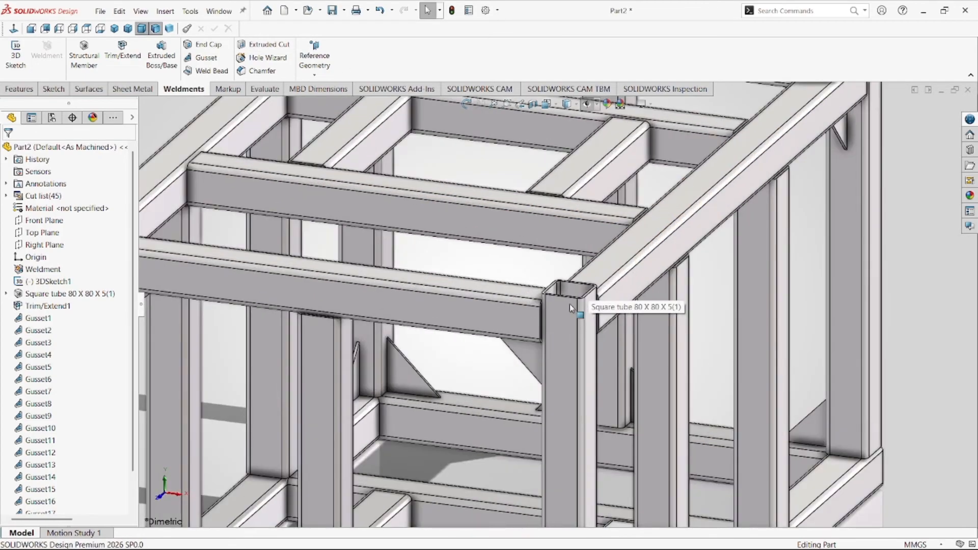
{"action": "scroll", "coordinate": [573, 289], "scroll_direction": "down", "scroll_amount": 4}
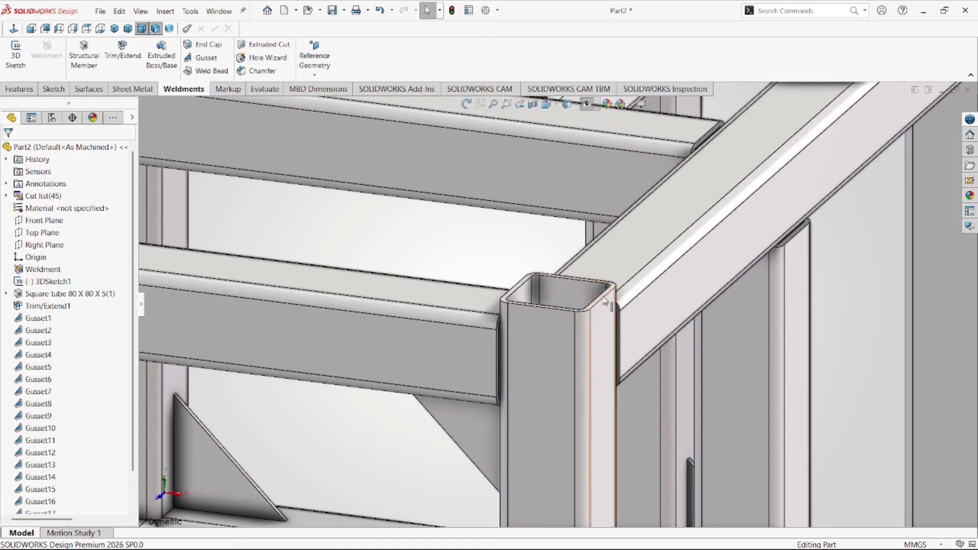
{"action": "scroll", "coordinate": [555, 287], "scroll_direction": "up", "scroll_amount": 3}
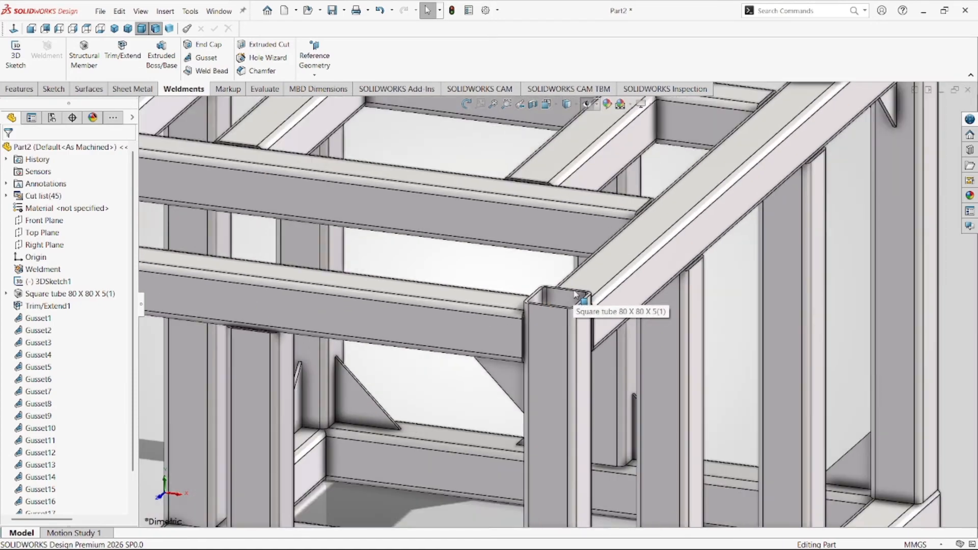
{"action": "scroll", "coordinate": [522, 291], "scroll_direction": "up", "scroll_amount": 5}
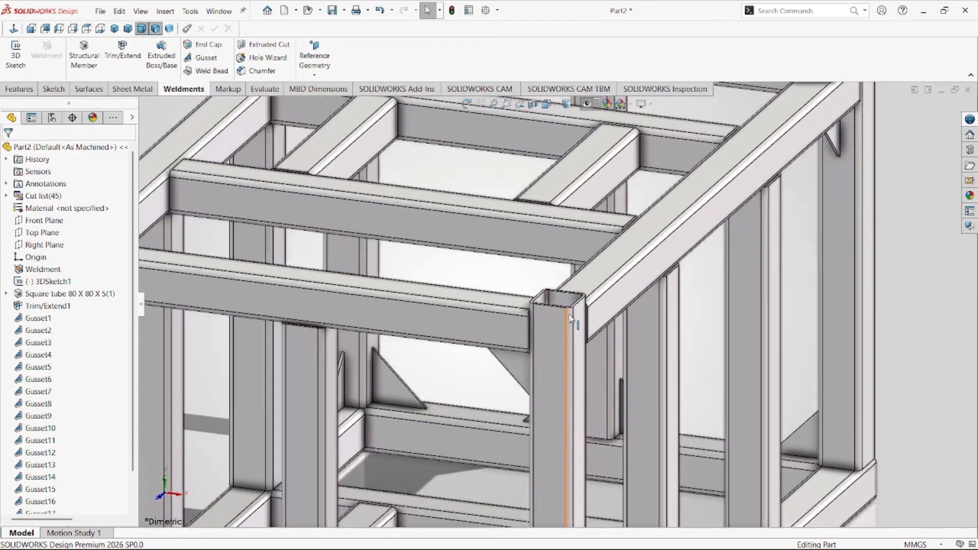
{"action": "scroll", "coordinate": [240, 288], "scroll_direction": "down", "scroll_amount": 5}
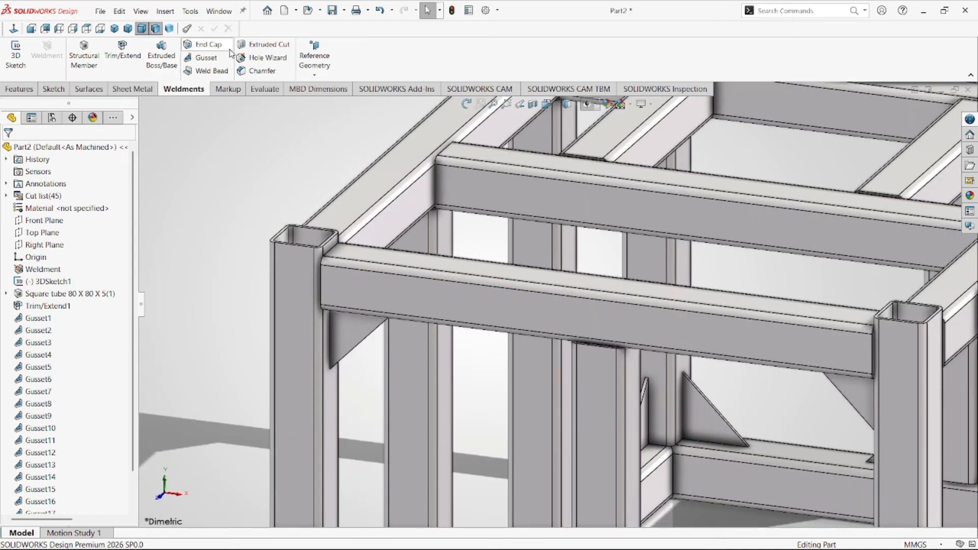
Start an end cap on the open top of the first near-end corner upright with a 3 mm thickness
{"action": "left_click", "coordinate": [200, 46]}
{"action": "scroll", "coordinate": [326, 255], "scroll_direction": "down", "scroll_amount": 5}
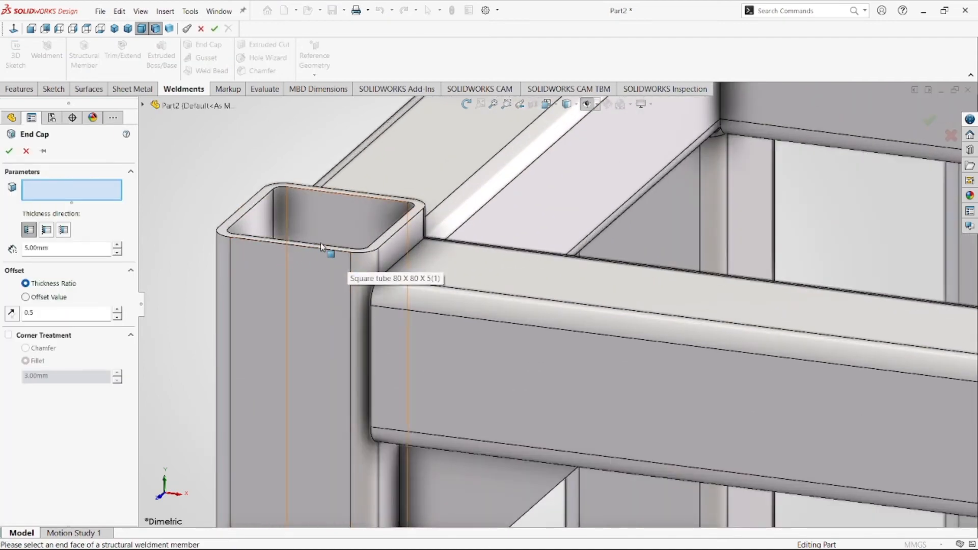
{"action": "scroll", "coordinate": [260, 230], "scroll_direction": "down", "scroll_amount": 4}
{"action": "left_click", "coordinate": [256, 233]}
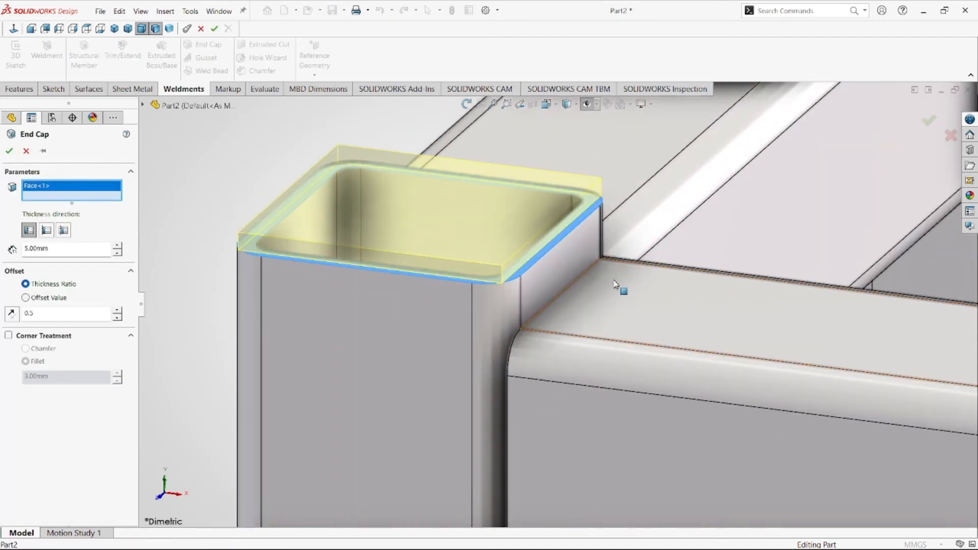
{"action": "scroll", "coordinate": [616, 285], "scroll_direction": "up", "scroll_amount": 2}
{"action": "scroll", "coordinate": [672, 267], "scroll_direction": "down", "scroll_amount": 3}
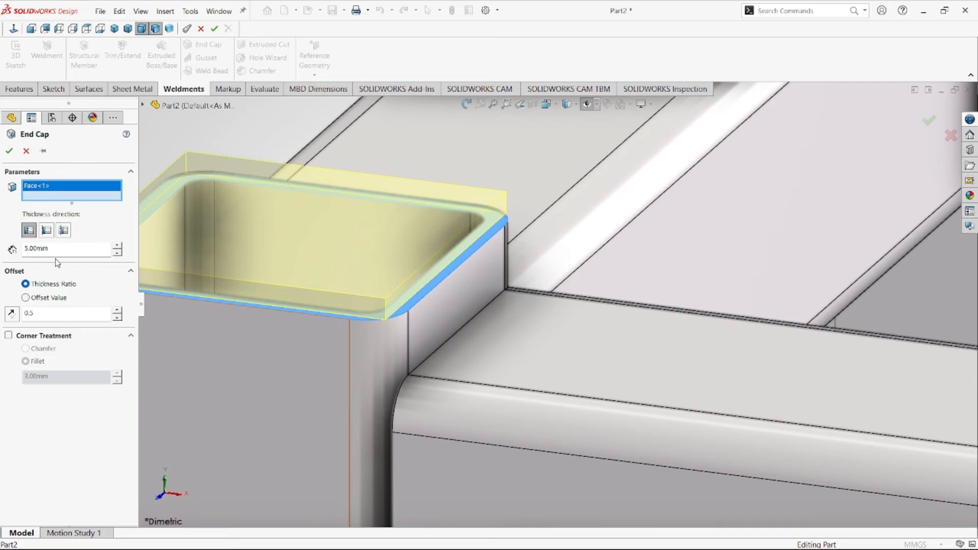
{"action": "double_click", "coordinate": [54, 250]}
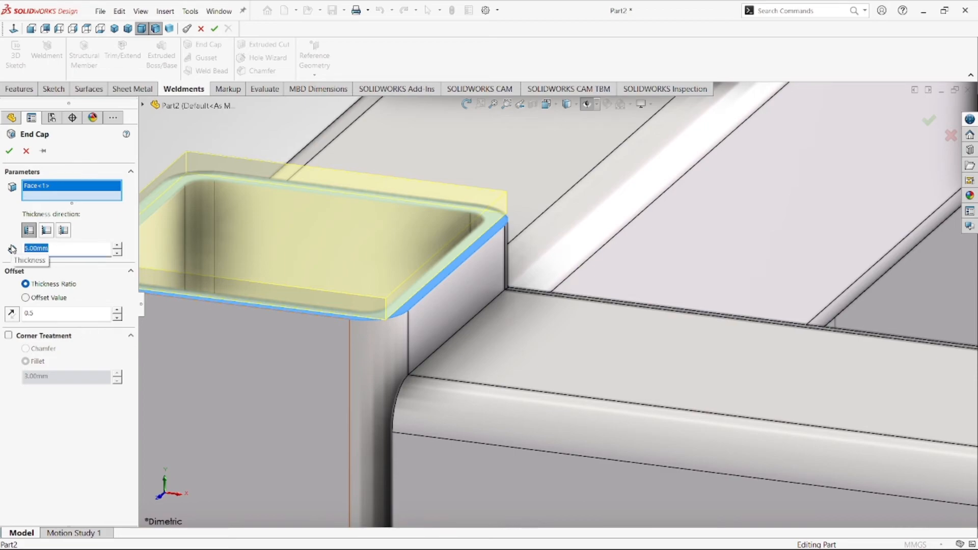
{"action": "type", "text": "3"}
{"action": "key", "text": "Return"}
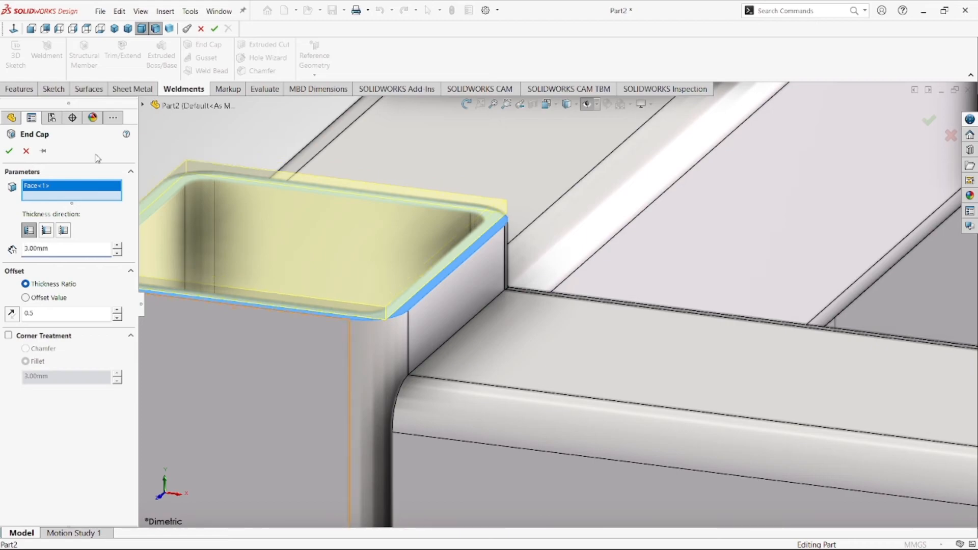
Add the open top faces of the other three corner uprights to the same end cap selection
{"action": "scroll", "coordinate": [389, 323], "scroll_direction": "up", "scroll_amount": 10}
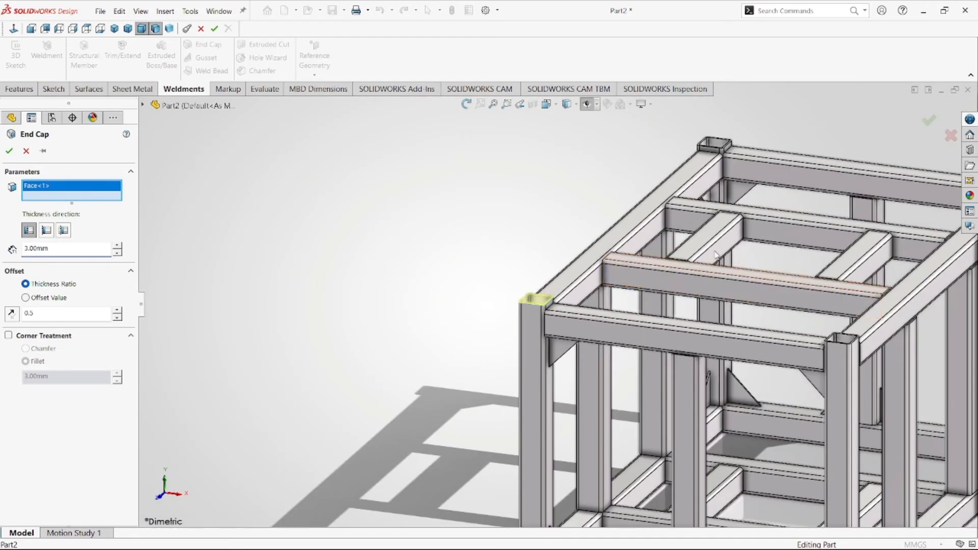
{"action": "scroll", "coordinate": [720, 319], "scroll_direction": "down", "scroll_amount": 10}
{"action": "left_click", "coordinate": [605, 331]}
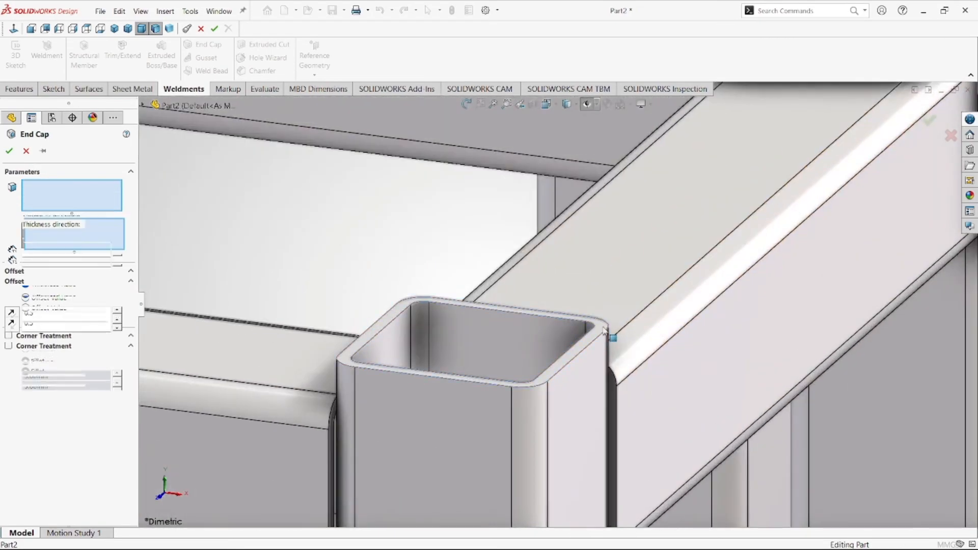
{"action": "scroll", "coordinate": [605, 330], "scroll_direction": "up", "scroll_amount": 8}
{"action": "scroll", "coordinate": [562, 307], "scroll_direction": "down", "scroll_amount": 8}
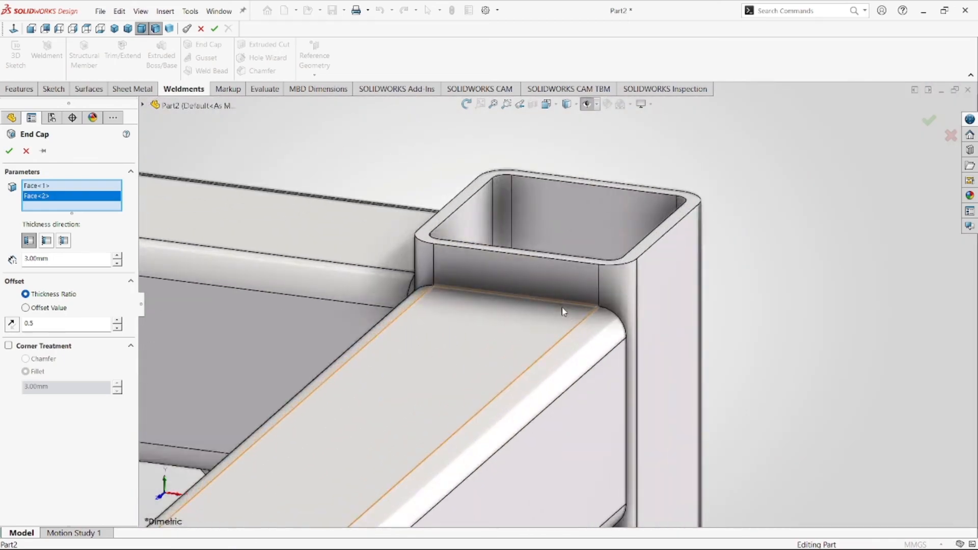
{"action": "left_click", "coordinate": [678, 231]}
{"action": "scroll", "coordinate": [402, 323], "scroll_direction": "up", "scroll_amount": 8}
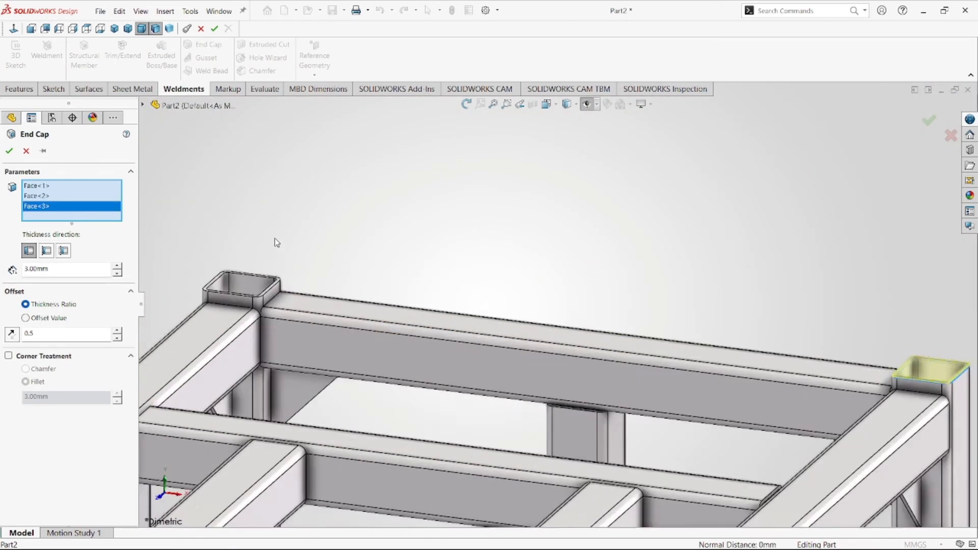
{"action": "scroll", "coordinate": [275, 237], "scroll_direction": "down", "scroll_amount": 8}
{"action": "left_click", "coordinate": [278, 399]}
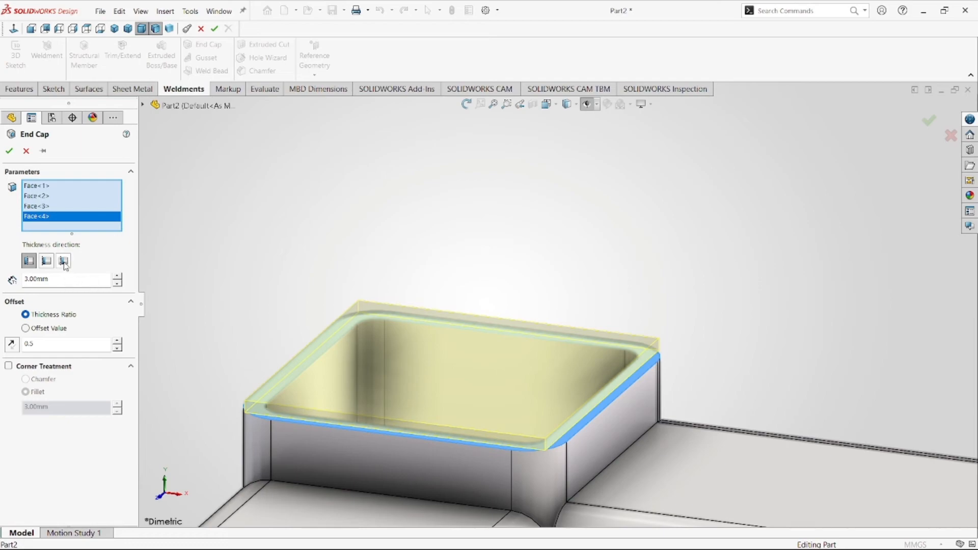
Preview the inward and internal thickness directions for the end caps and return to the outward direction
{"action": "left_click", "coordinate": [46, 261]}
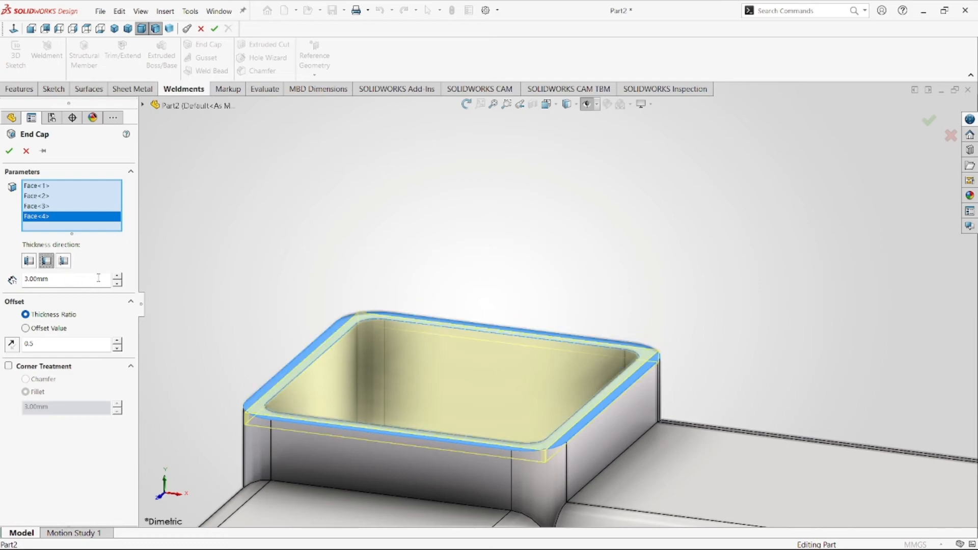
{"action": "left_click", "coordinate": [64, 261]}
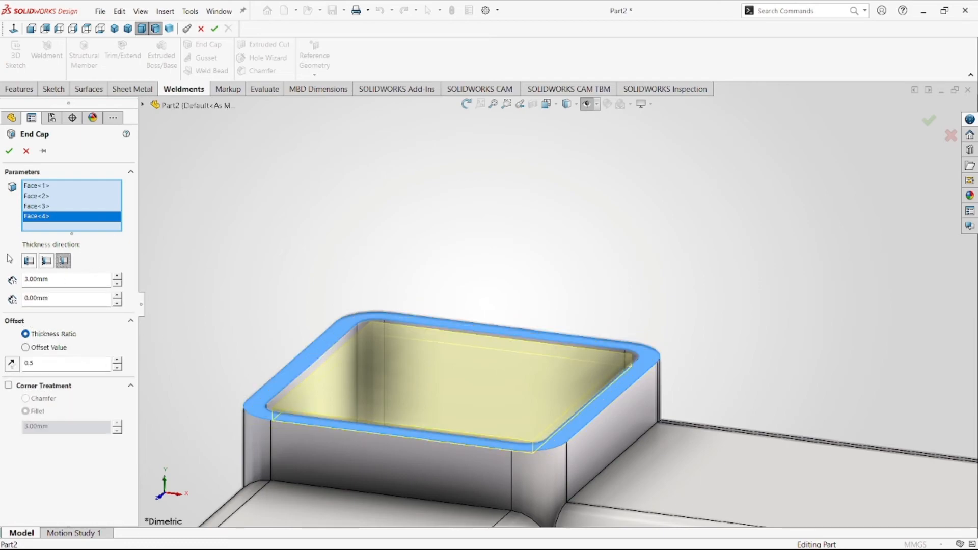
{"action": "left_click", "coordinate": [29, 261]}
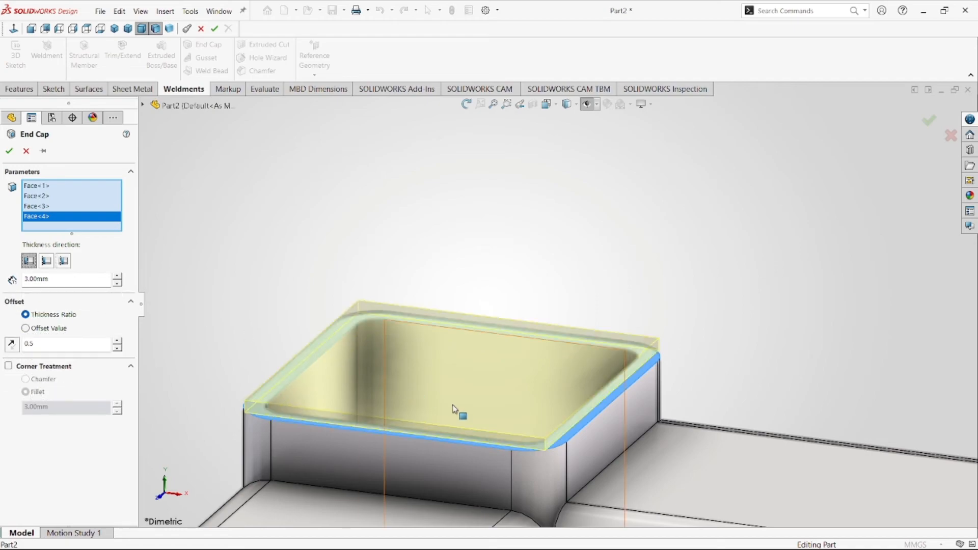
Create the four end caps on the corner uprights and check them on the whole frame
{"action": "scroll", "coordinate": [459, 406], "scroll_direction": "up", "scroll_amount": 10}
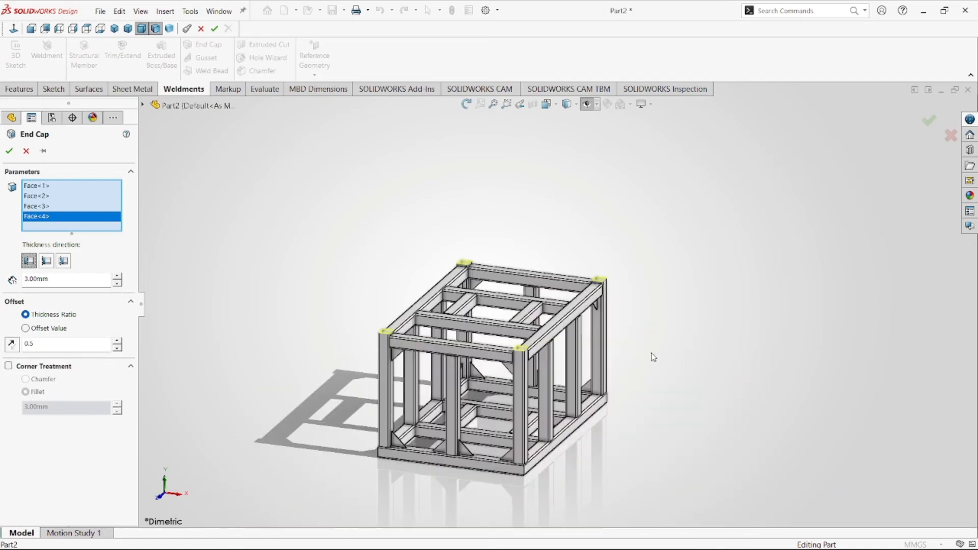
{"action": "left_click", "coordinate": [9, 150]}
{"action": "scroll", "coordinate": [498, 370], "scroll_direction": "down", "scroll_amount": 5}
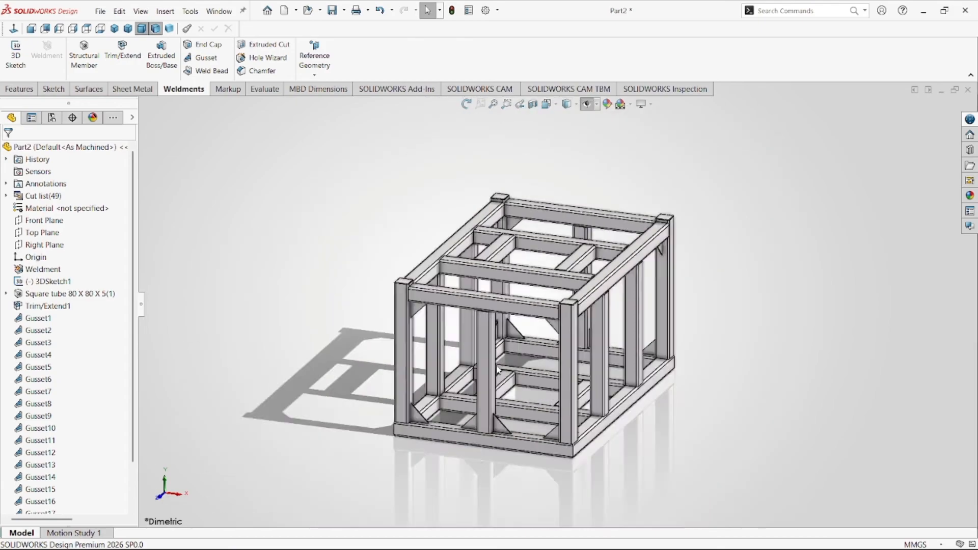
{"action": "scroll", "coordinate": [658, 397], "scroll_direction": "up", "scroll_amount": 3}
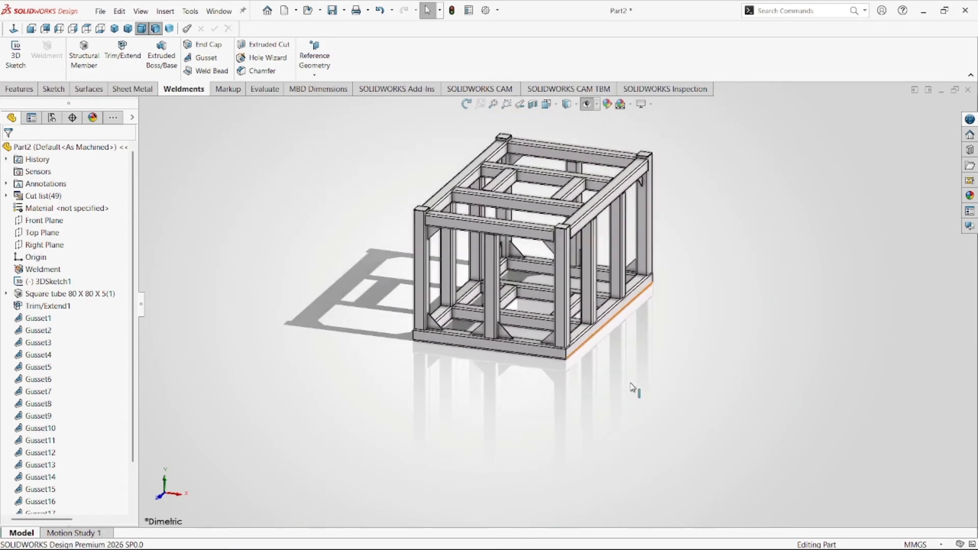
{"action": "scroll", "coordinate": [633, 392], "scroll_direction": "down", "scroll_amount": 3}
{"action": "scroll", "coordinate": [633, 392], "scroll_direction": "up", "scroll_amount": 2}
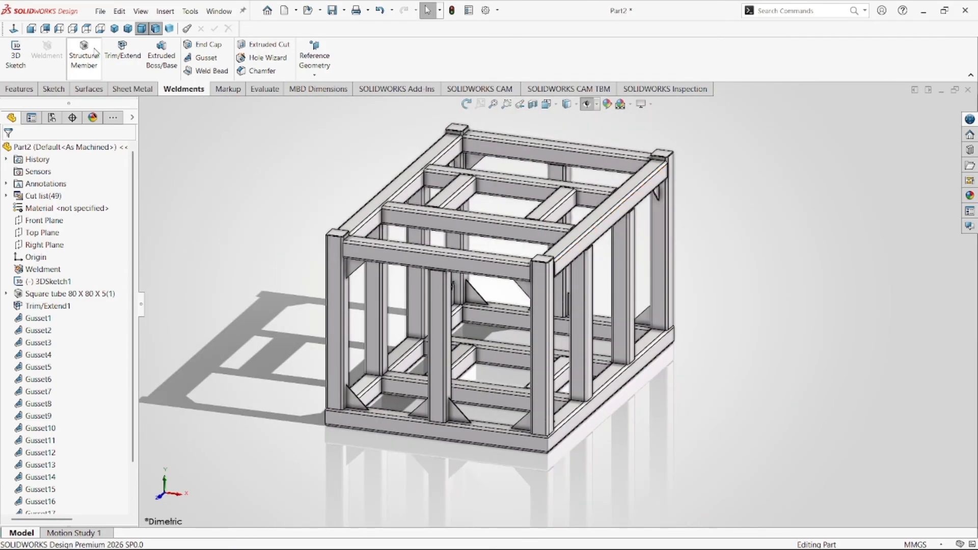
{"action": "scroll", "coordinate": [653, 378], "scroll_direction": "down", "scroll_amount": 2}
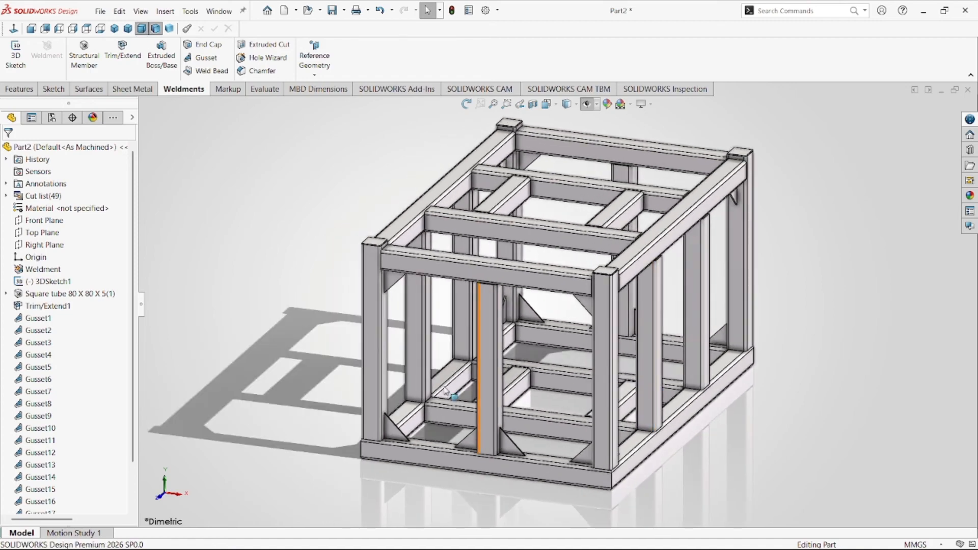
Assign the material AISI 4340 Steel, normalized to the part
{"action": "right_click", "coordinate": [69, 213]}
{"action": "left_click", "coordinate": [127, 220]}
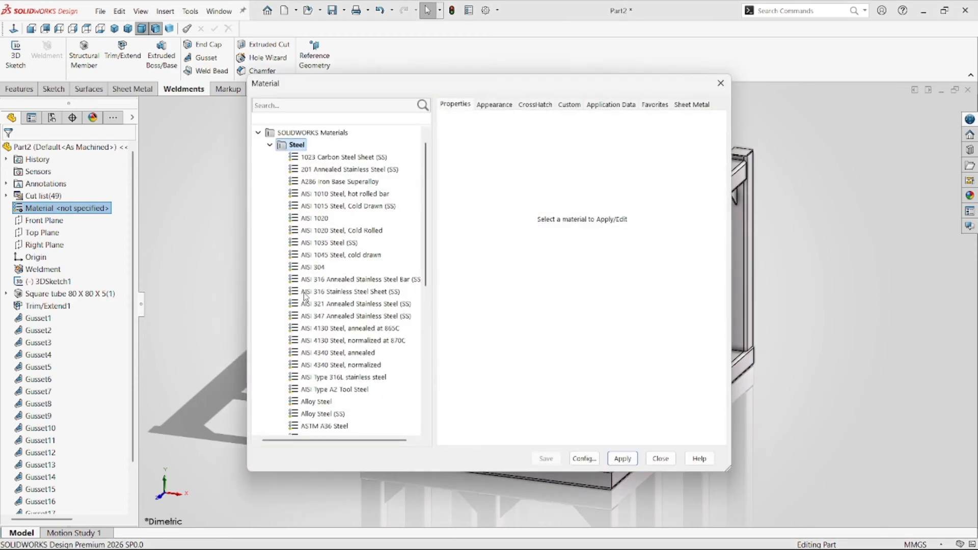
{"action": "left_click", "coordinate": [348, 366]}
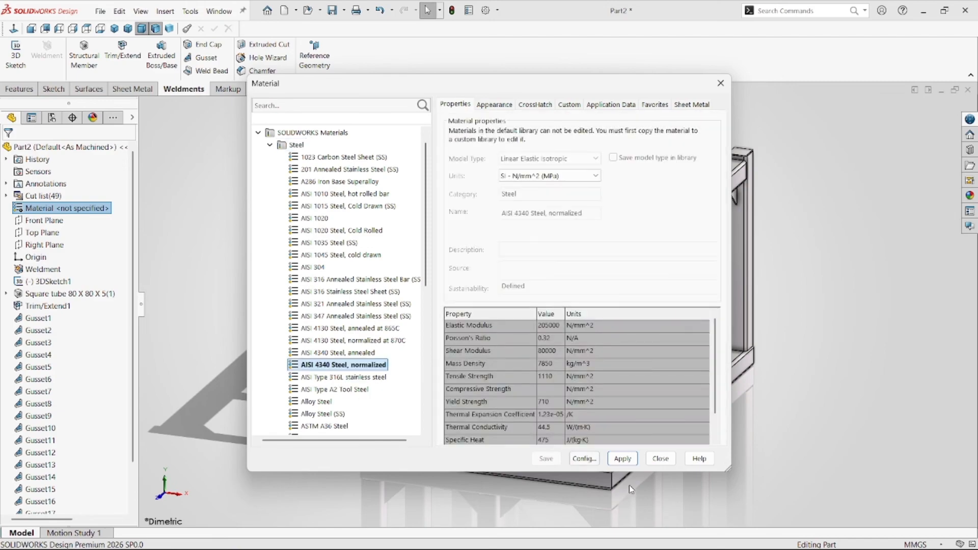
{"action": "left_click", "coordinate": [623, 460]}
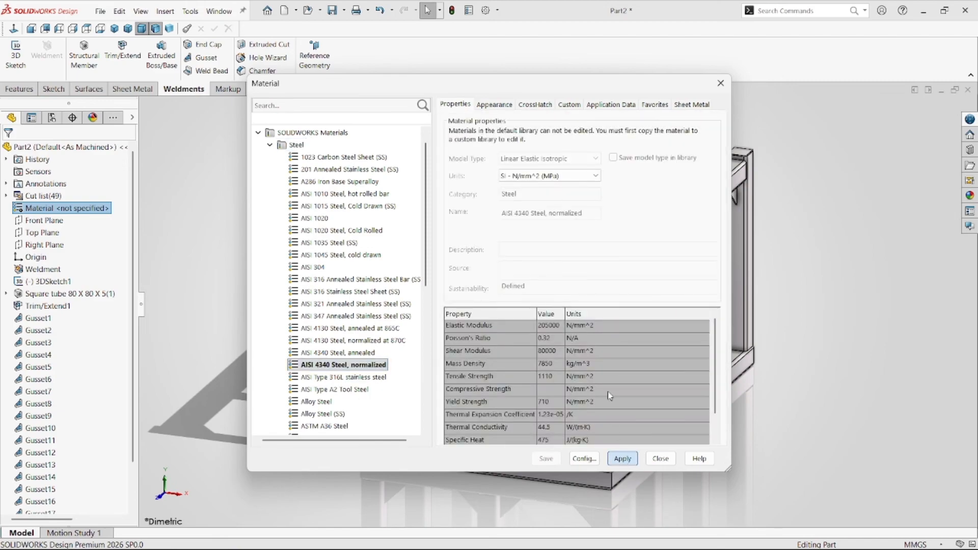
{"action": "left_click", "coordinate": [661, 459]}
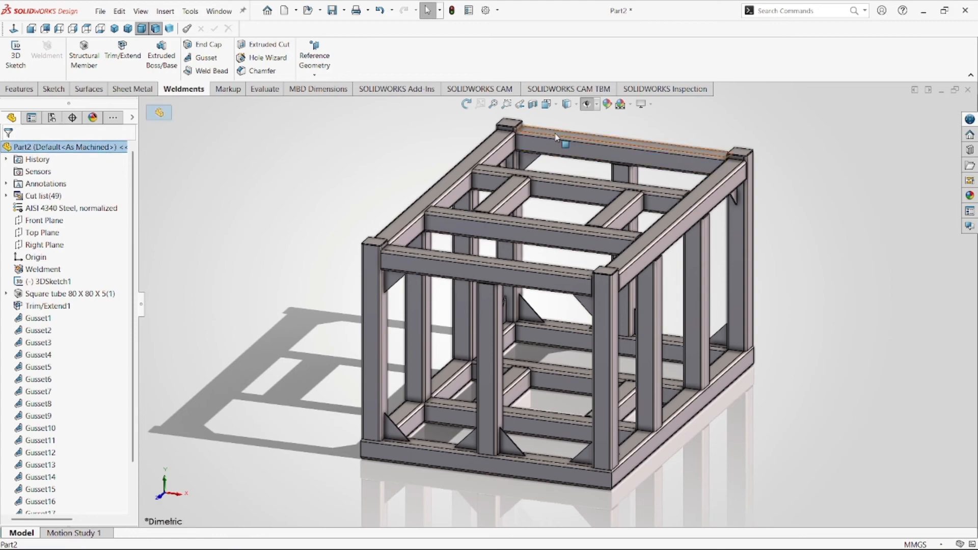
Load the appearance file polished steel bleu shassis.p2m onto the whole part
{"action": "left_click", "coordinate": [607, 104]}
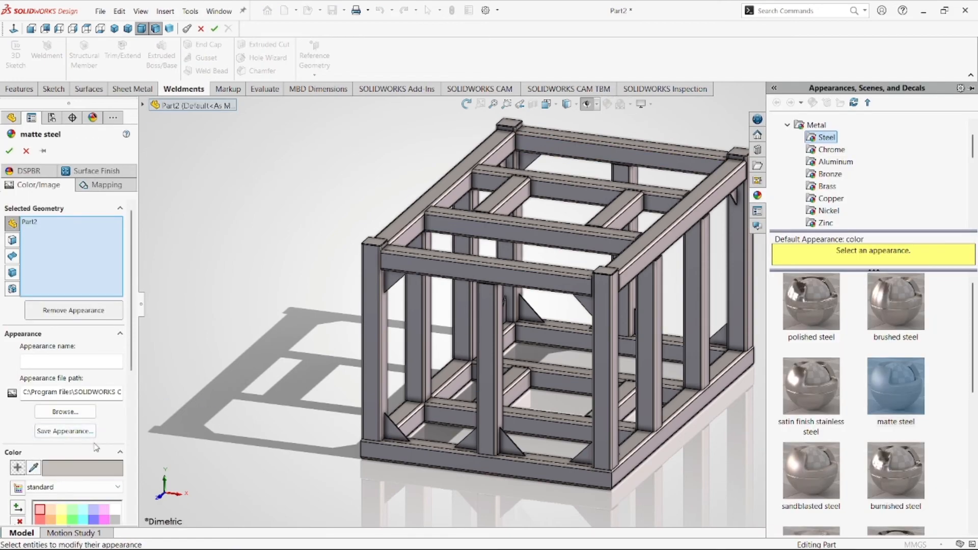
{"action": "scroll", "coordinate": [134, 355], "scroll_direction": "down", "scroll_amount": 3}
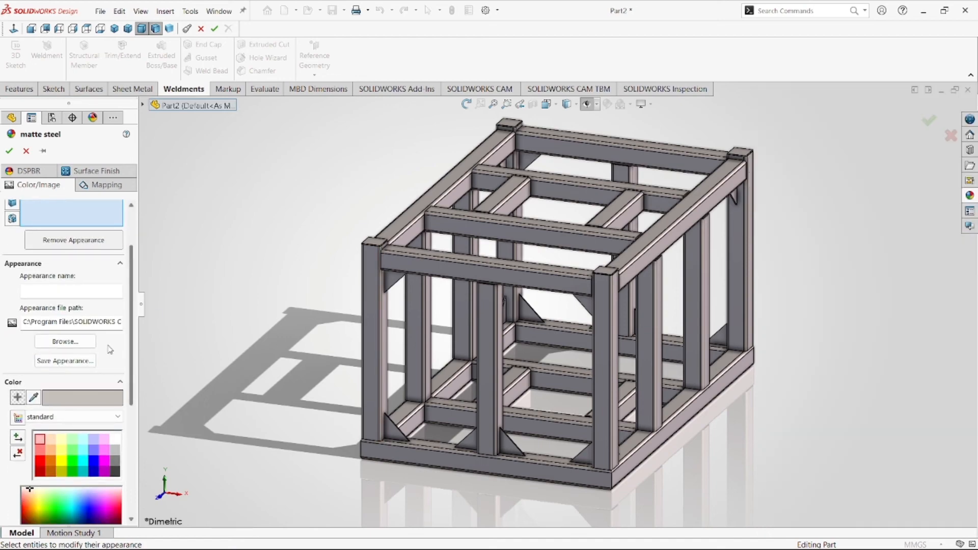
{"action": "left_click", "coordinate": [77, 346]}
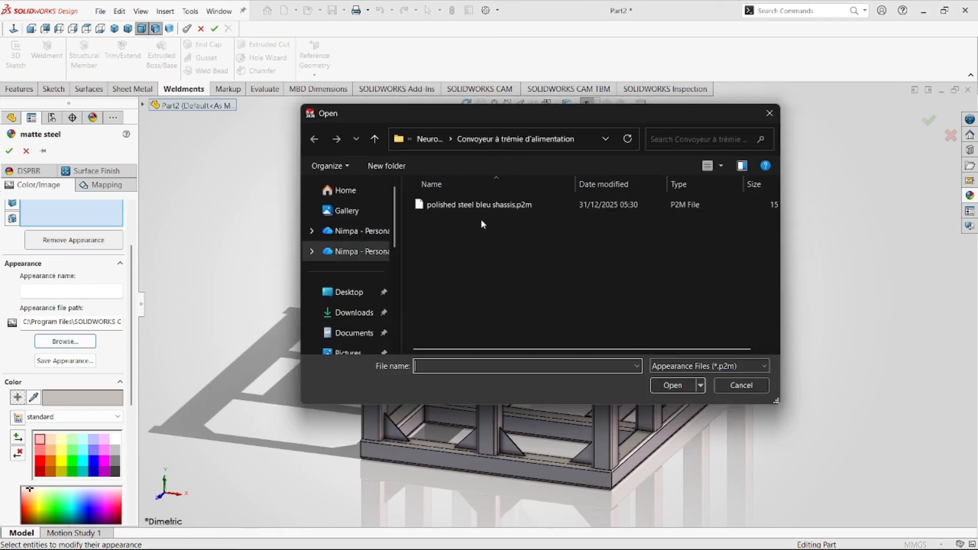
{"action": "left_click", "coordinate": [482, 205]}
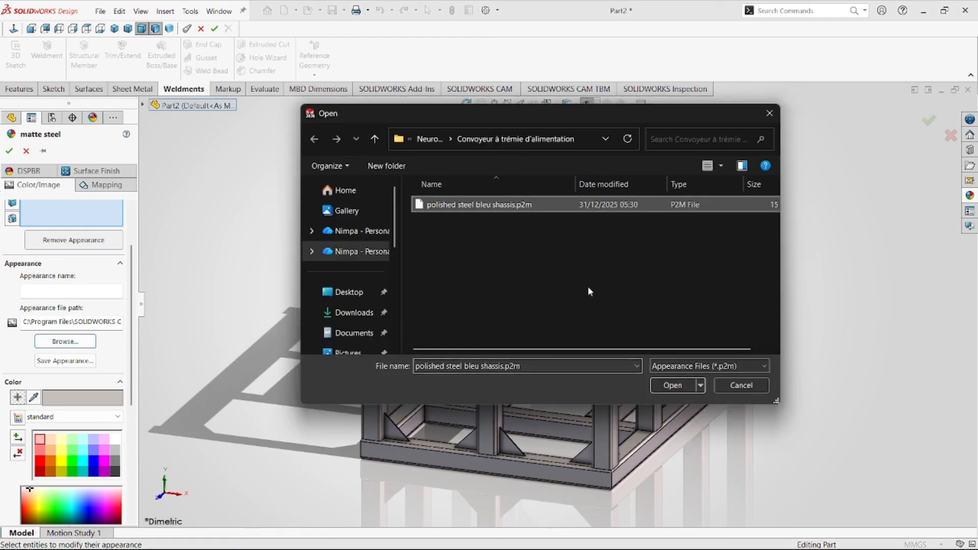
{"action": "left_click", "coordinate": [673, 386]}
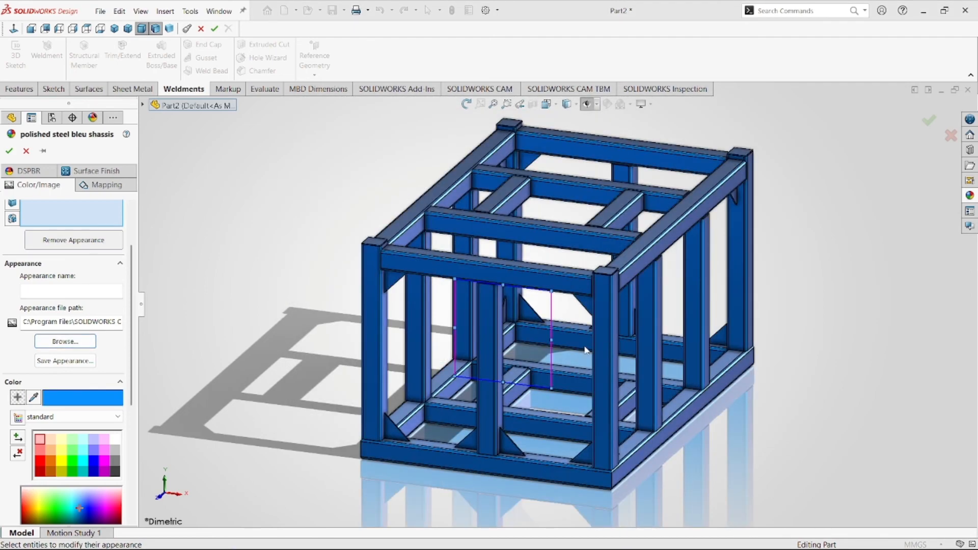
Recolour the frame's appearance to a bright cyan with red 28 and green 255, and accept it
{"action": "scroll", "coordinate": [606, 305], "scroll_direction": "down", "scroll_amount": 2}
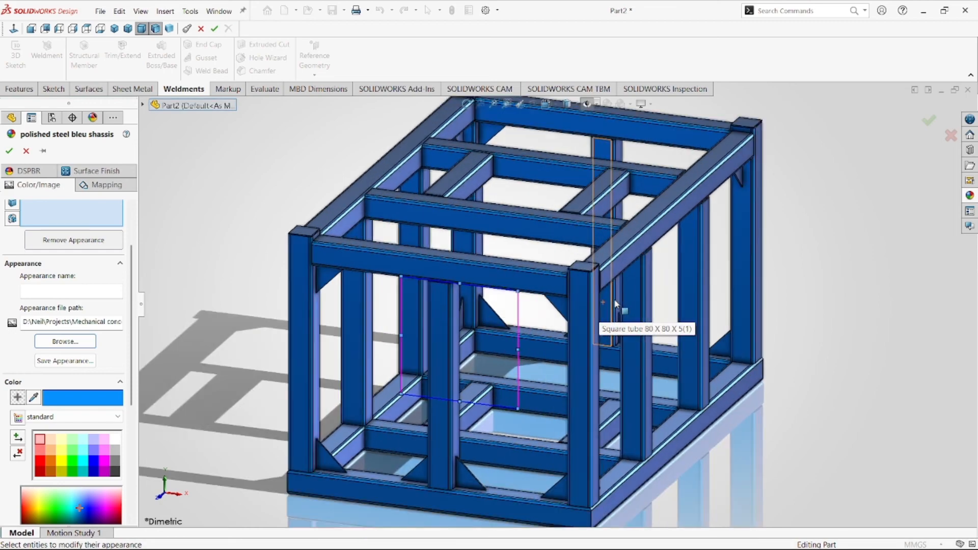
{"action": "left_click", "coordinate": [85, 457]}
{"action": "left_click", "coordinate": [85, 452]}
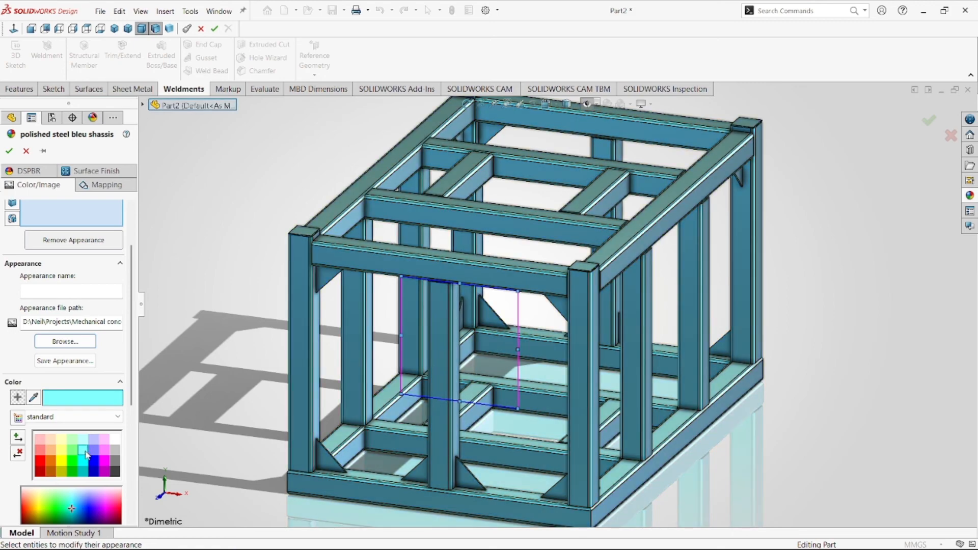
{"action": "left_click", "coordinate": [85, 468]}
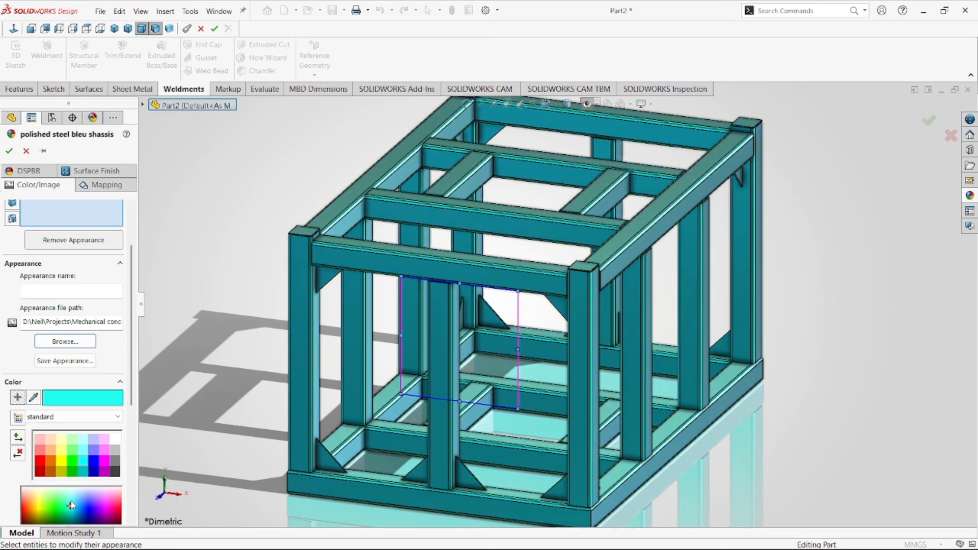
{"action": "left_click", "coordinate": [71, 501]}
{"action": "left_click", "coordinate": [75, 499]}
{"action": "left_click", "coordinate": [73, 497]}
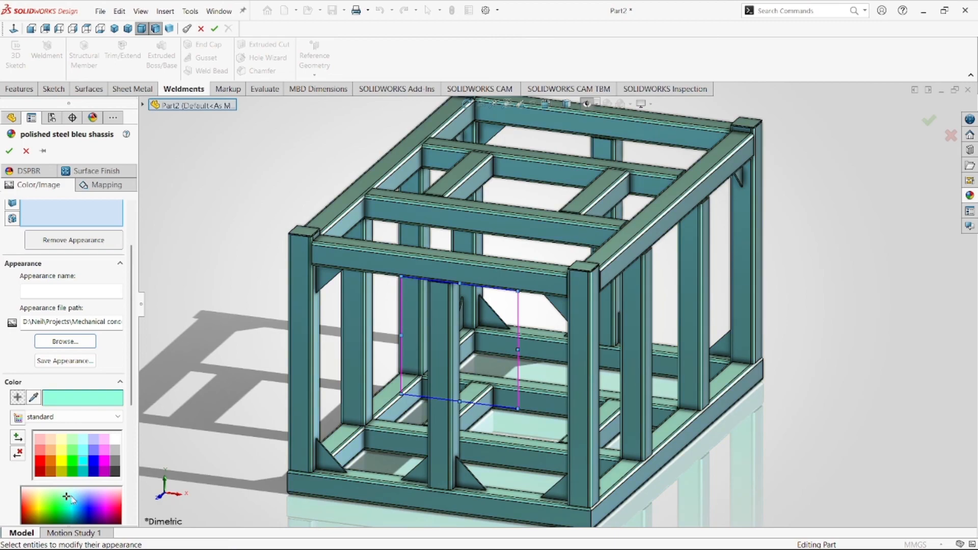
{"action": "left_click", "coordinate": [77, 496]}
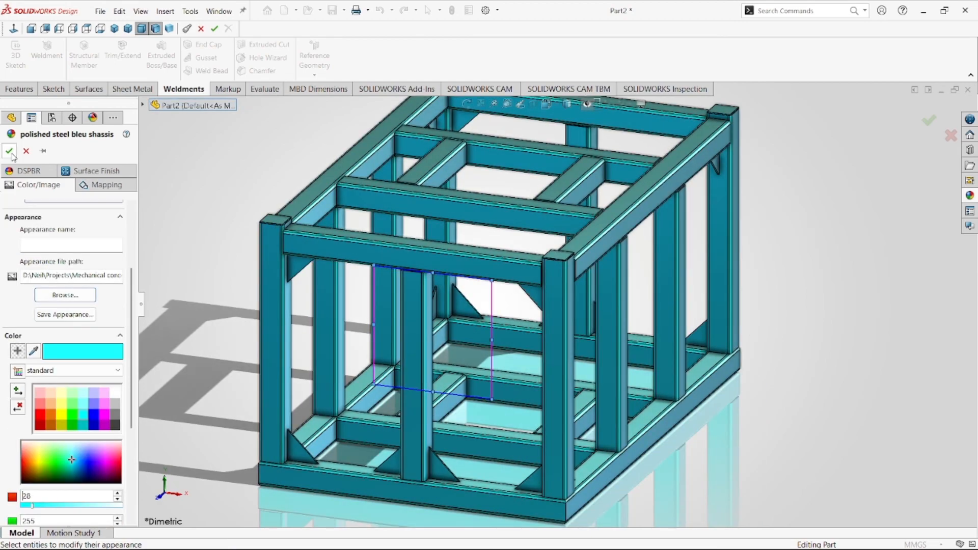
{"action": "left_click", "coordinate": [9, 151]}
Apply the Retail Store scene to the frame's display
{"action": "scroll", "coordinate": [476, 267], "scroll_direction": "down", "scroll_amount": 3}
{"action": "scroll", "coordinate": [506, 310], "scroll_direction": "up", "scroll_amount": 4}
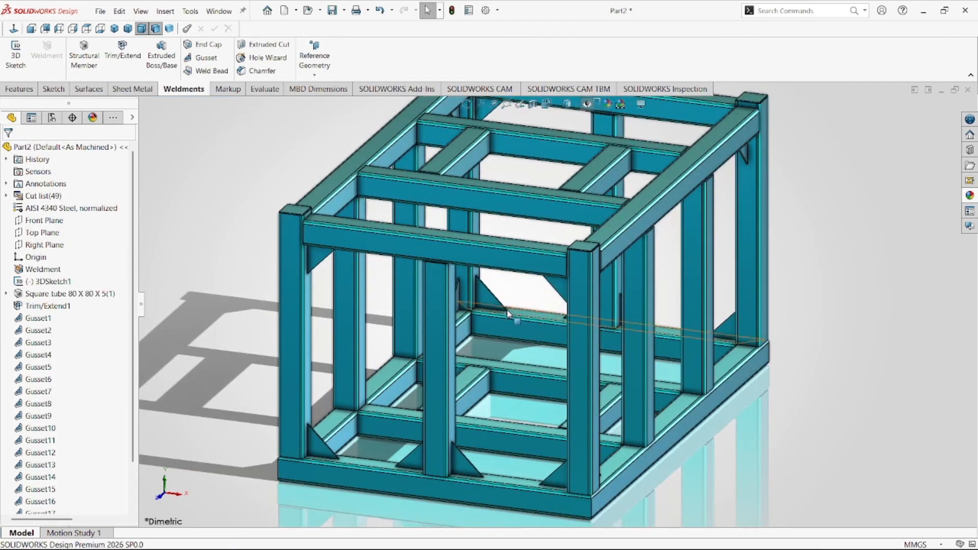
{"action": "scroll", "coordinate": [507, 310], "scroll_direction": "down", "scroll_amount": 2}
{"action": "left_click", "coordinate": [630, 104]}
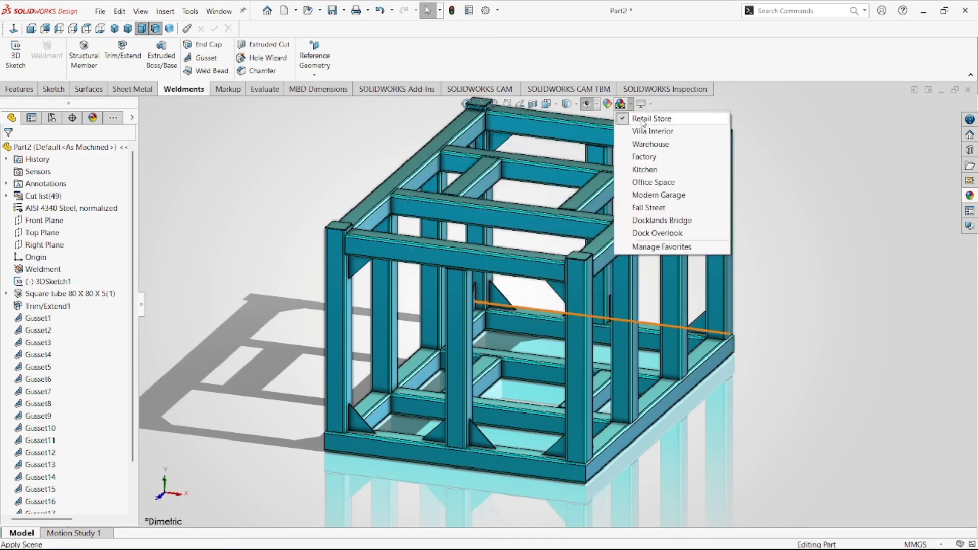
{"action": "left_click", "coordinate": [643, 120]}
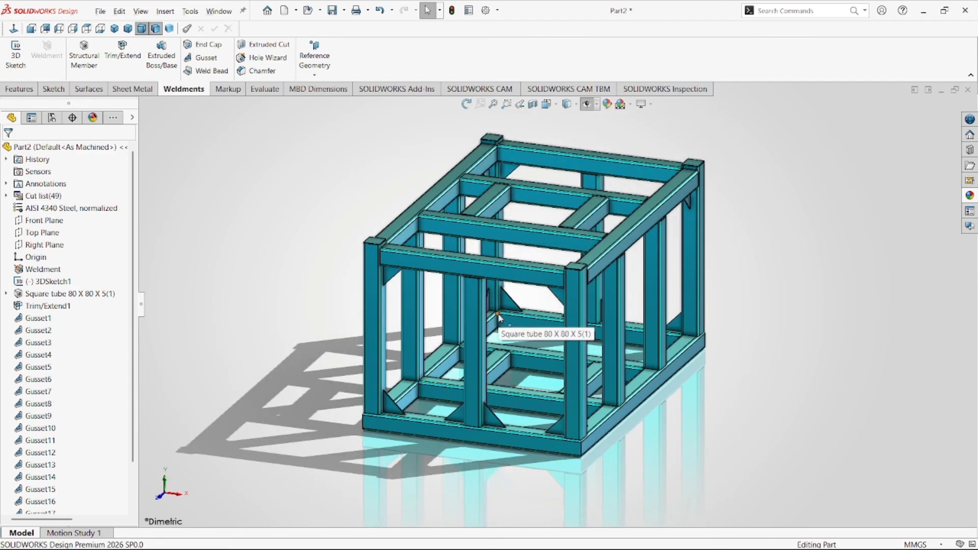